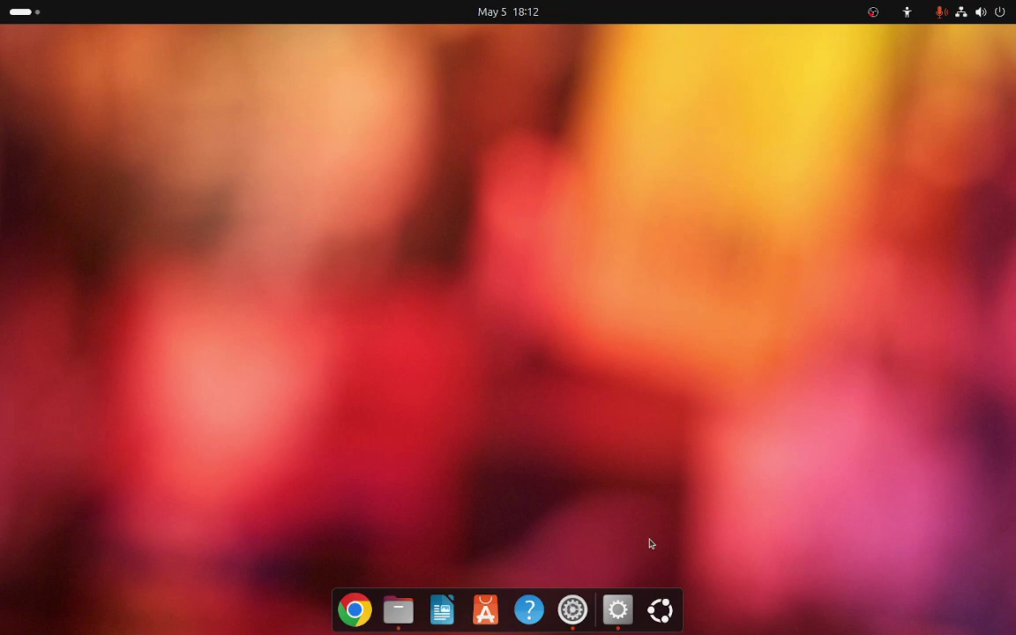
Check the machine details in Settings, then look into media-pd's music-libraries folder in the file manager
click(573, 609)
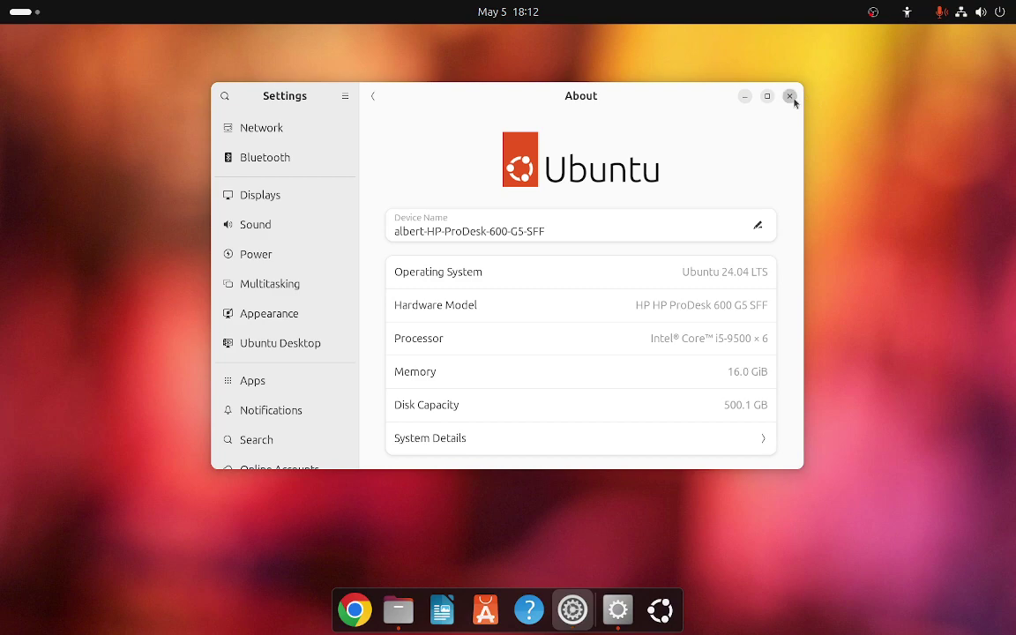
click(793, 99)
click(399, 618)
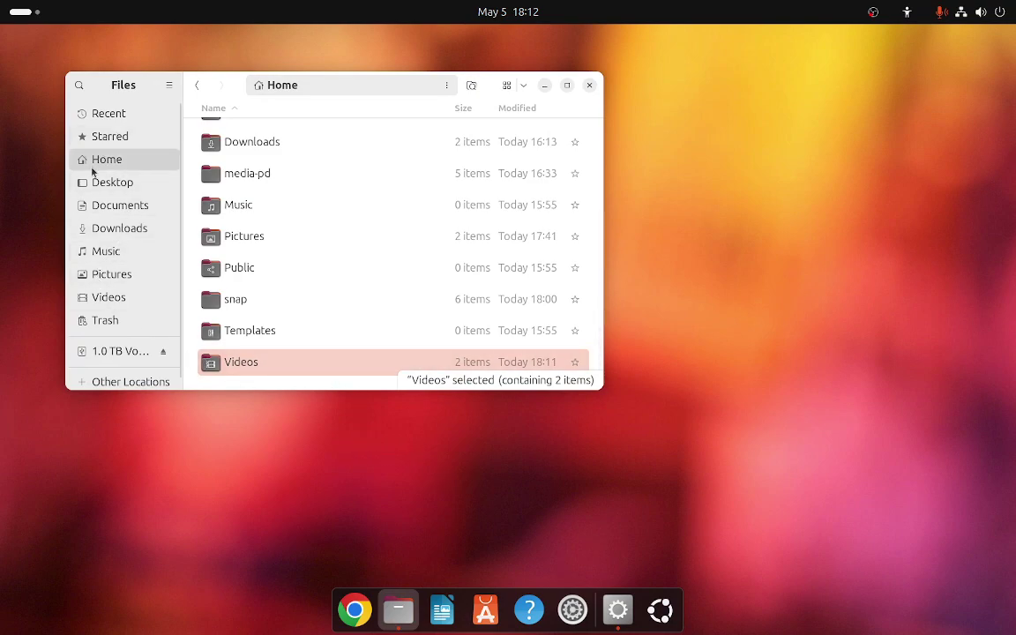
double_click(230, 179)
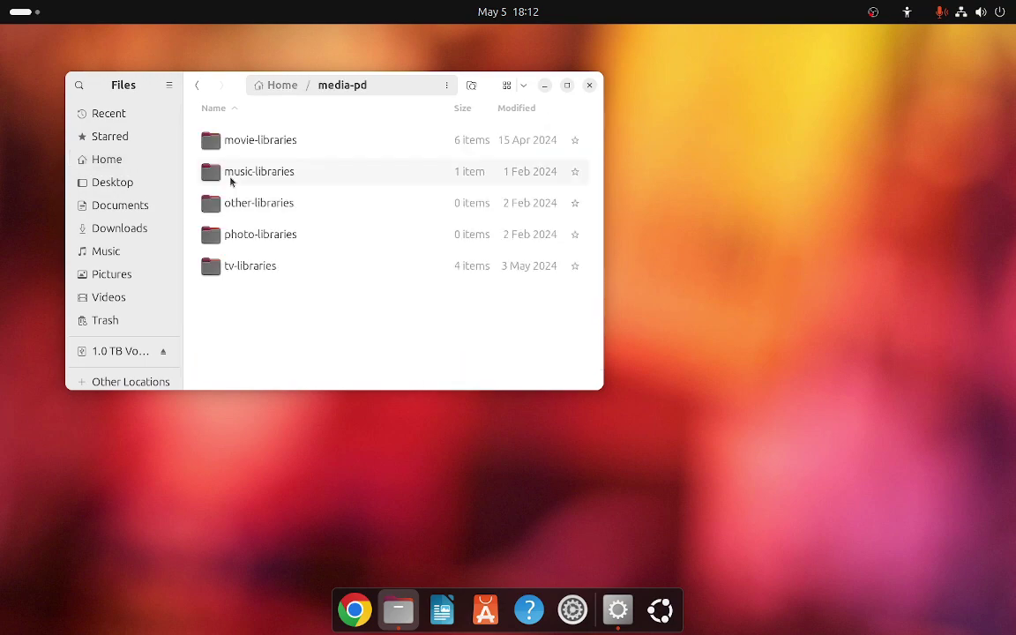
double_click(230, 180)
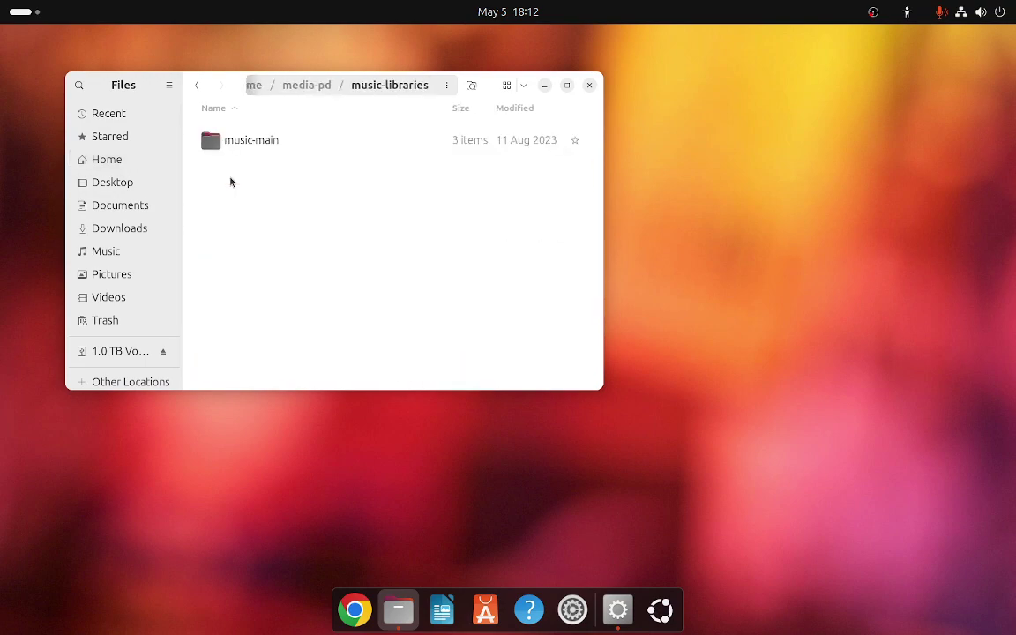
click(196, 85)
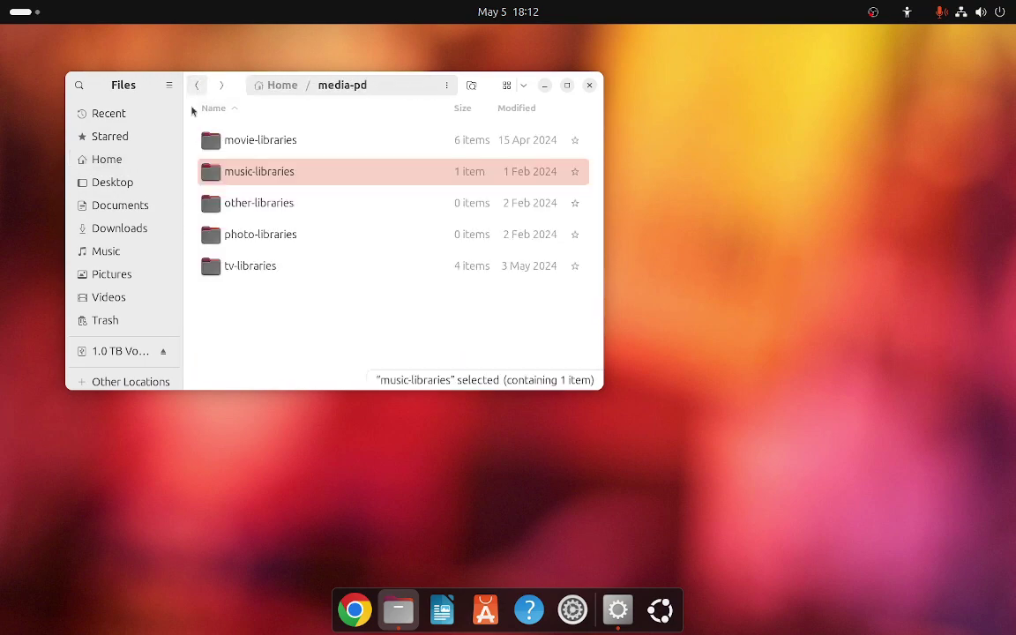
Inspect the Plex Media folder on the 1.0 TB Volume drive, down to music-main's artist folders
click(103, 352)
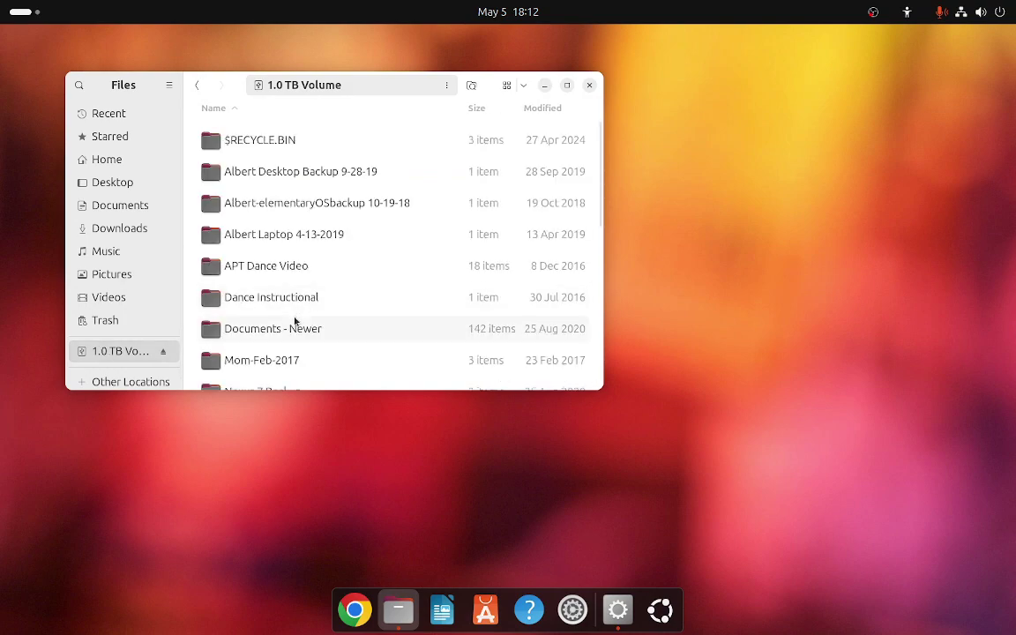
scroll(295, 322, down, 3)
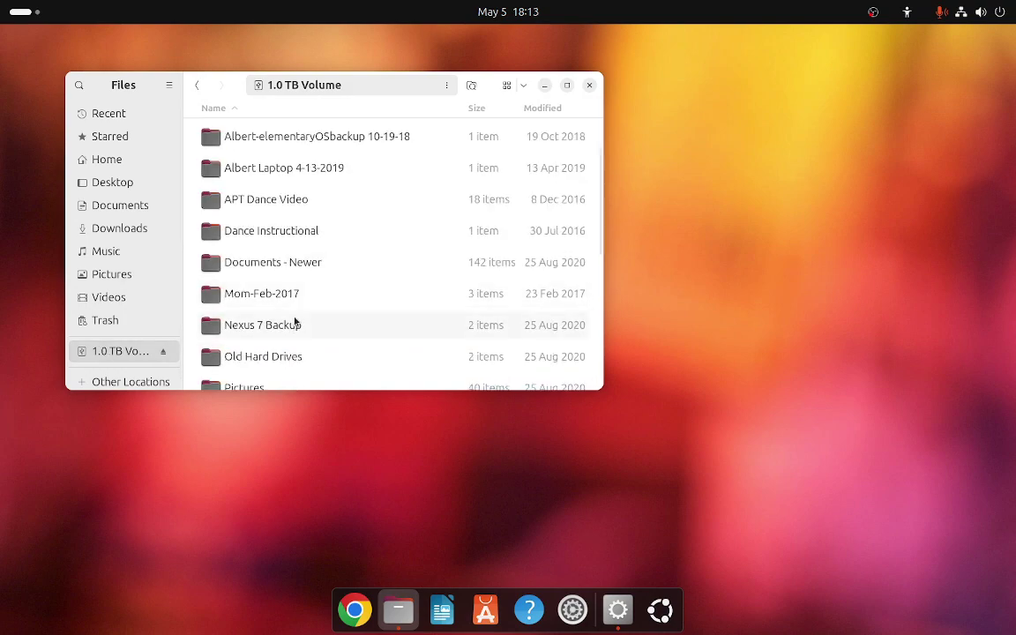
scroll(296, 322, down, 2)
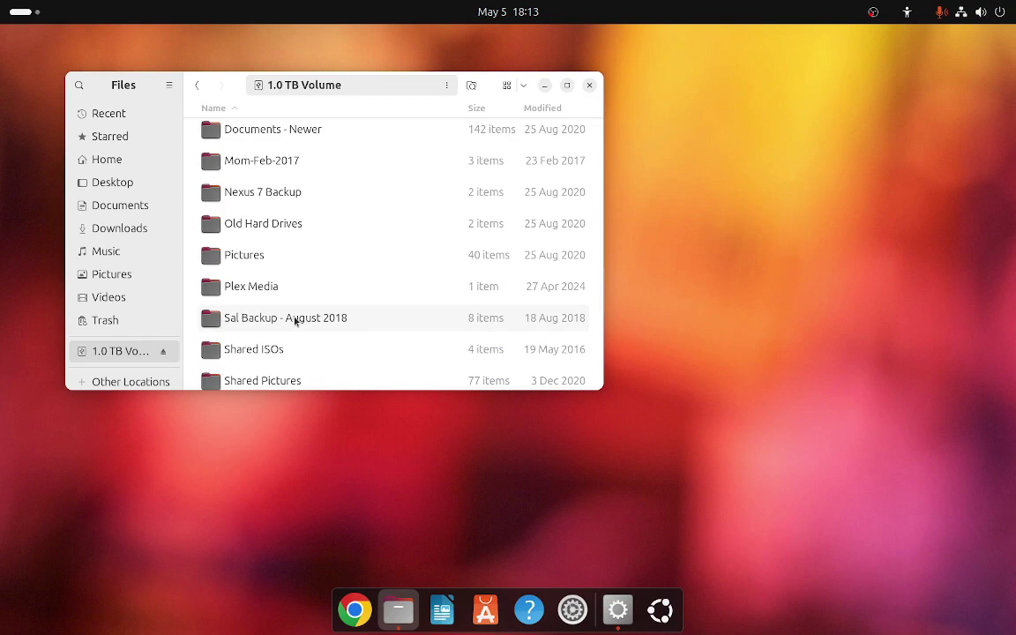
double_click(253, 290)
double_click(231, 141)
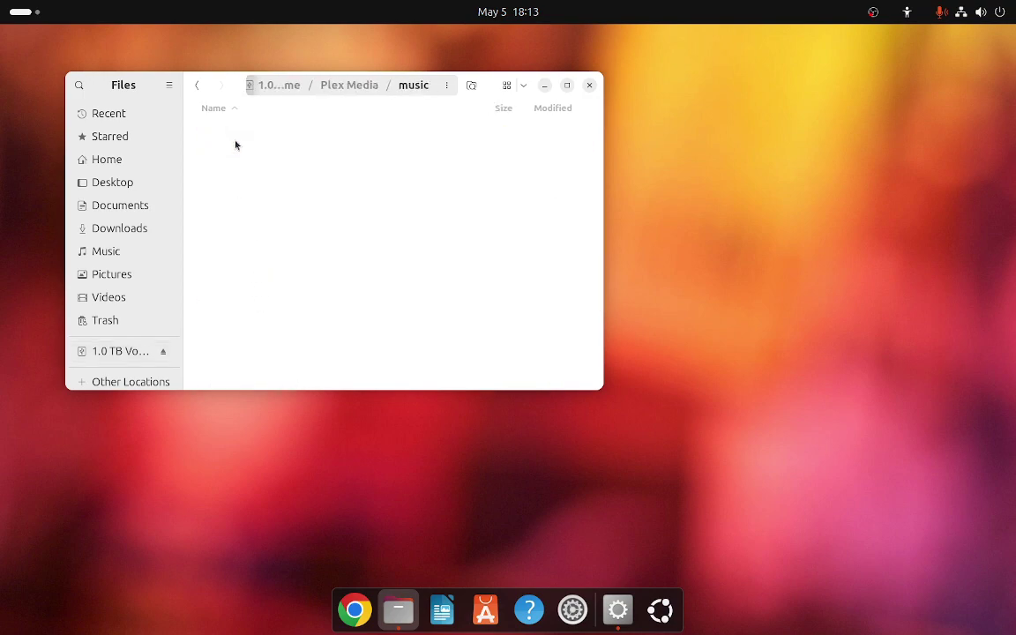
double_click(236, 141)
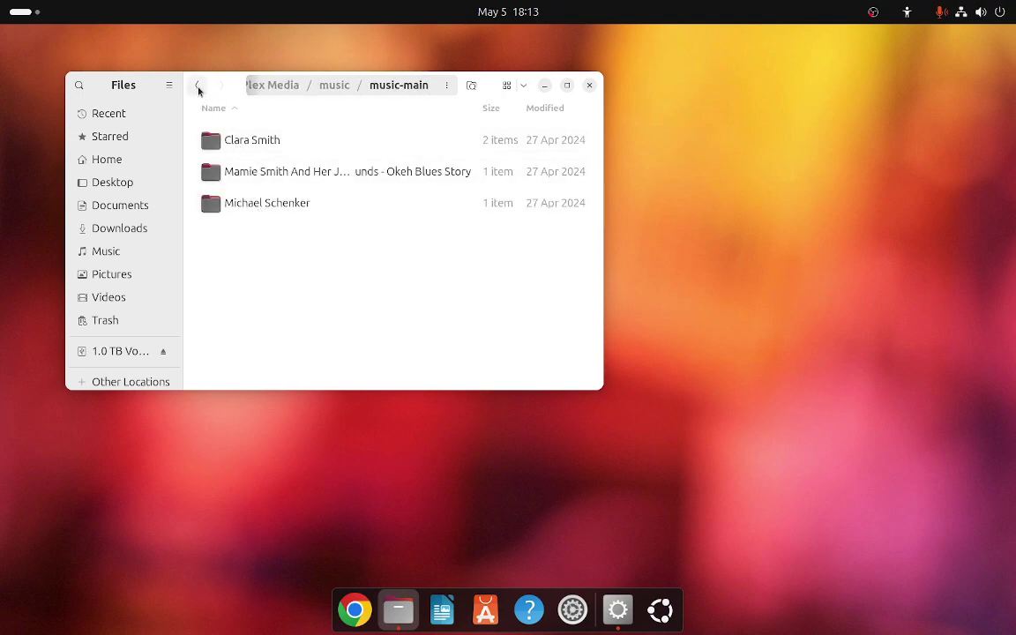
click(197, 86)
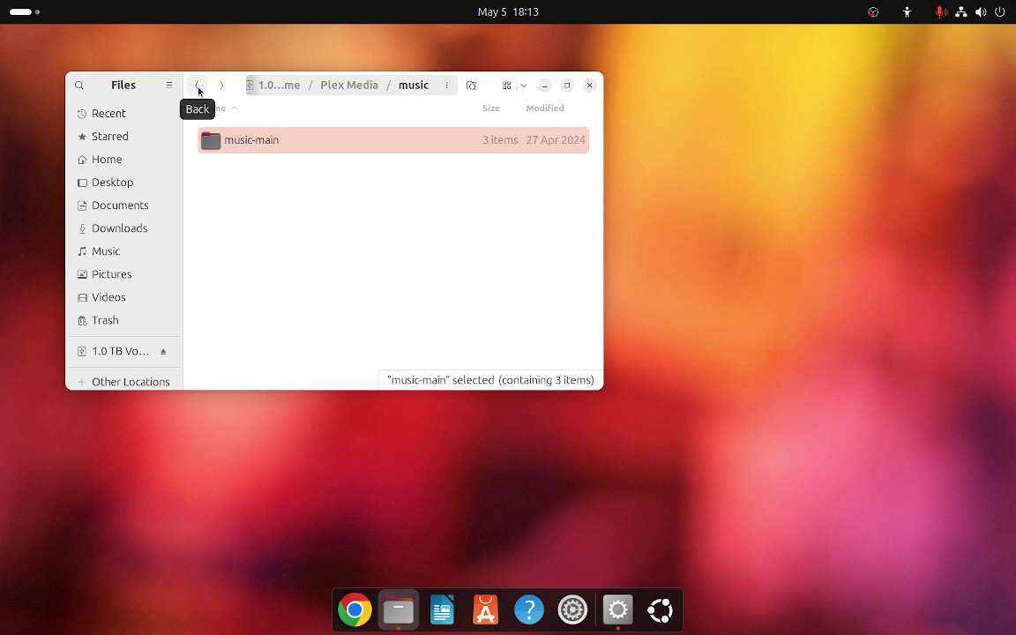
click(198, 86)
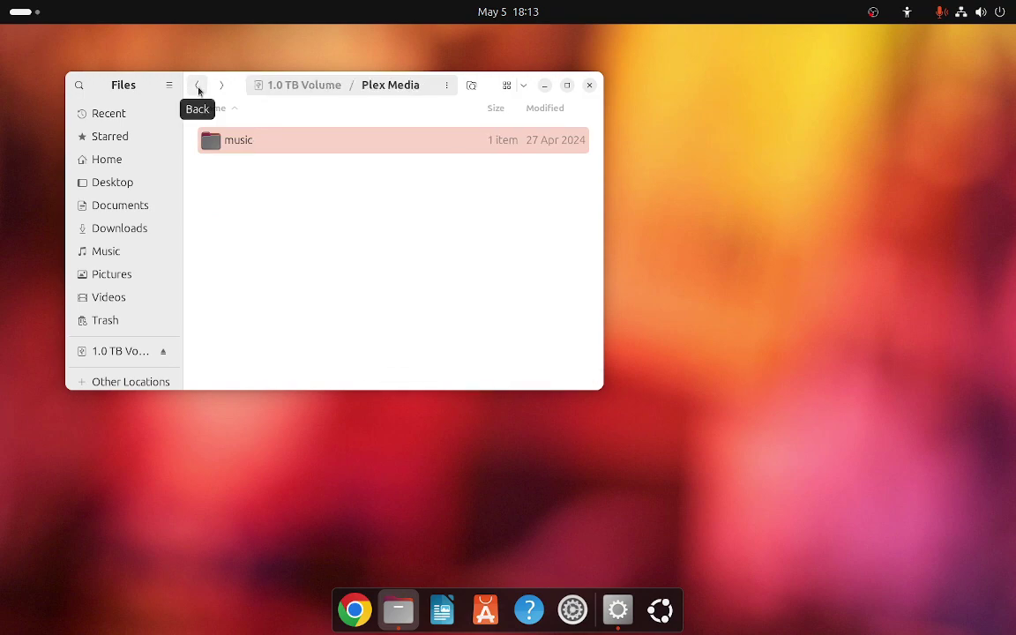
click(590, 84)
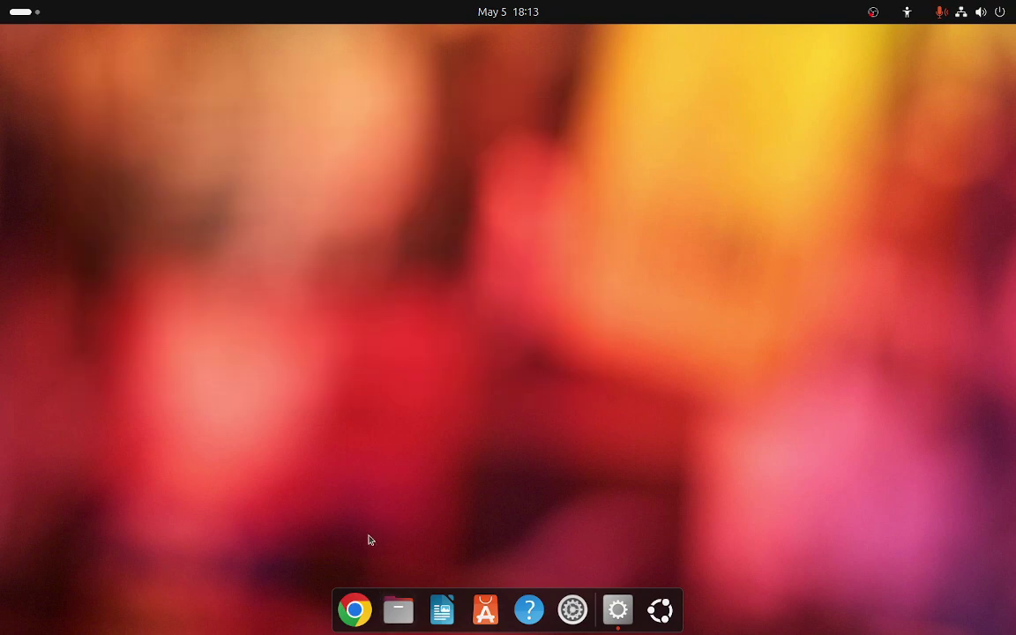
Look up 'plex downloads' in the browser and view the Plex Media Server Linux packages
click(340, 612)
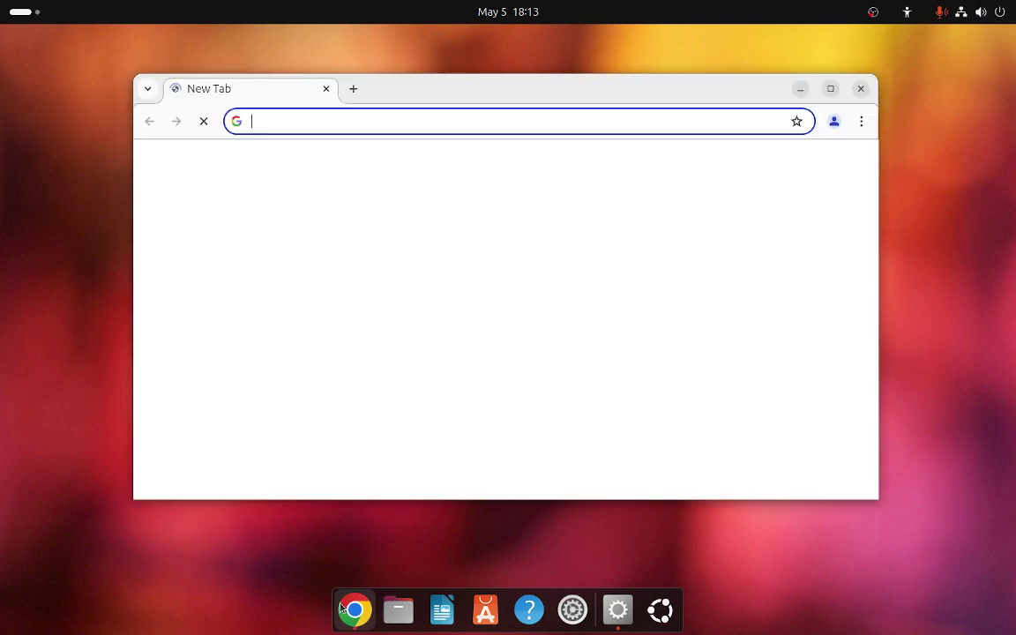
click(509, 119)
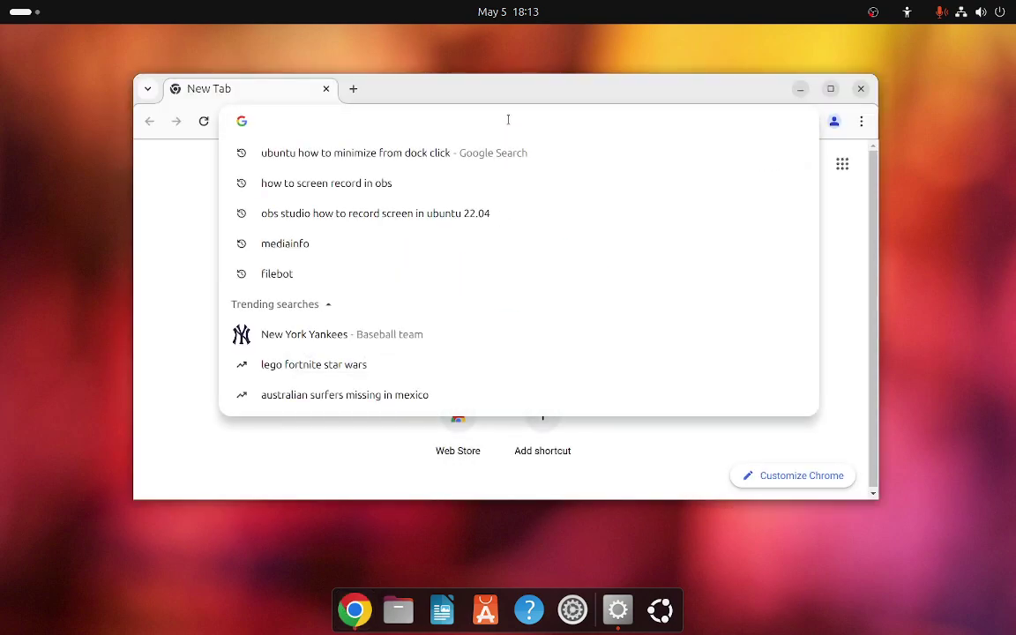
text(plex)
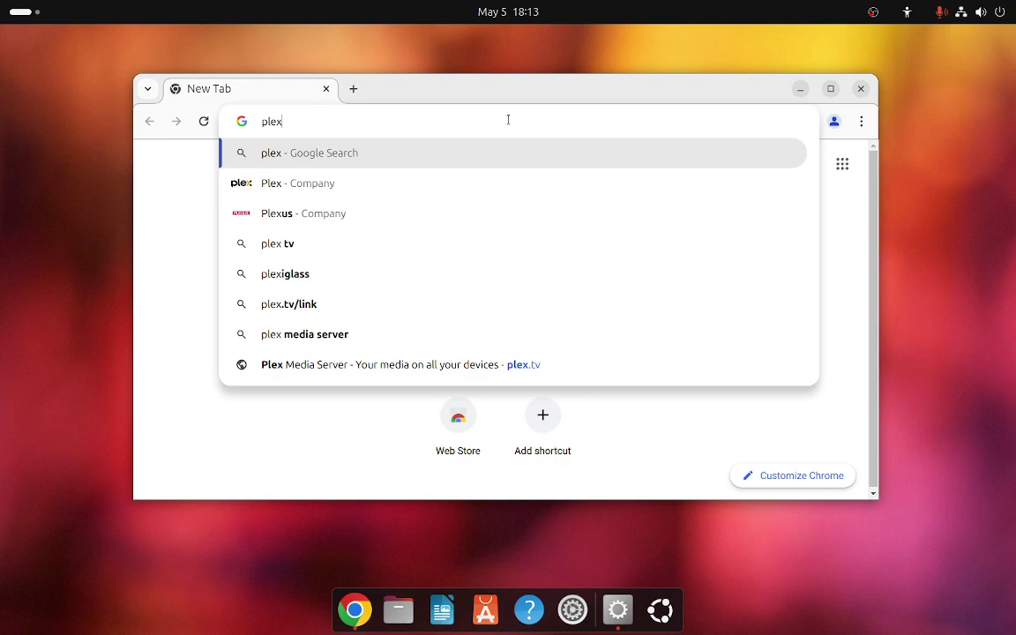
text( downloads)
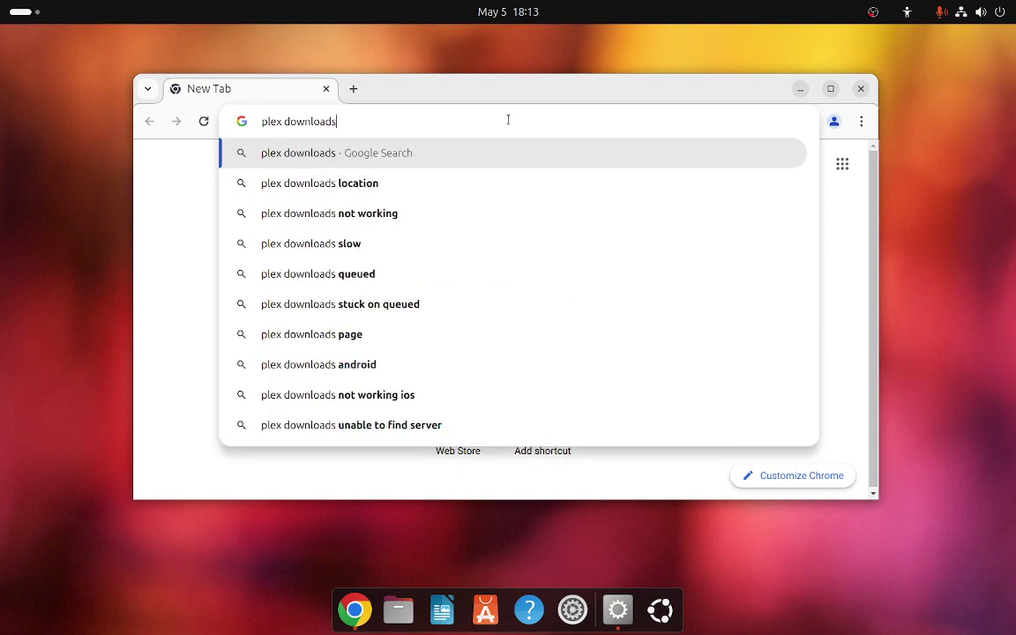
key(Return)
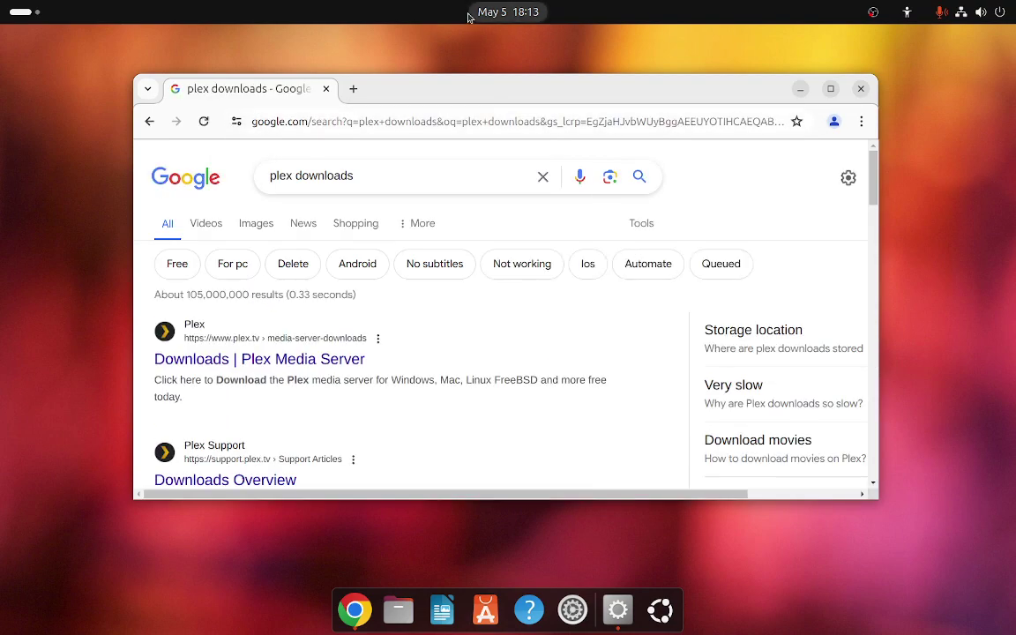
click(172, 360)
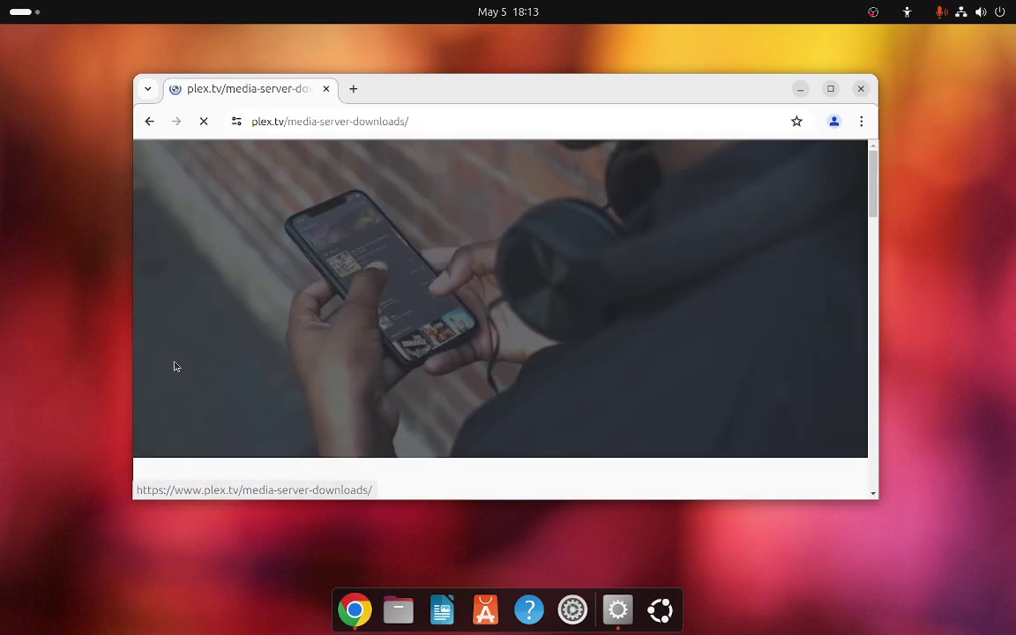
double_click(647, 88)
scroll(303, 464, down, 5)
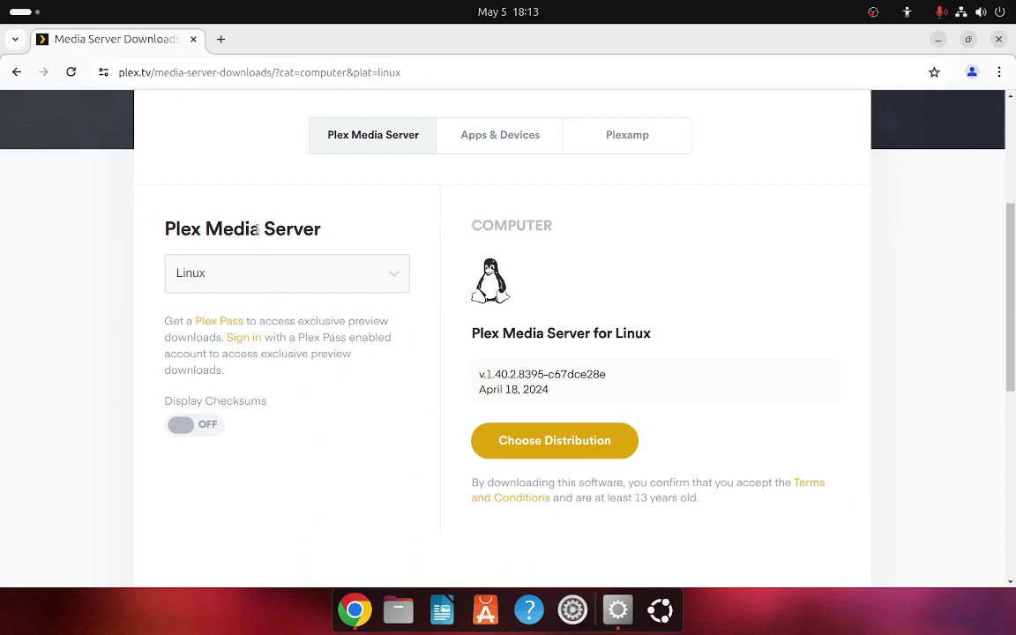
click(562, 443)
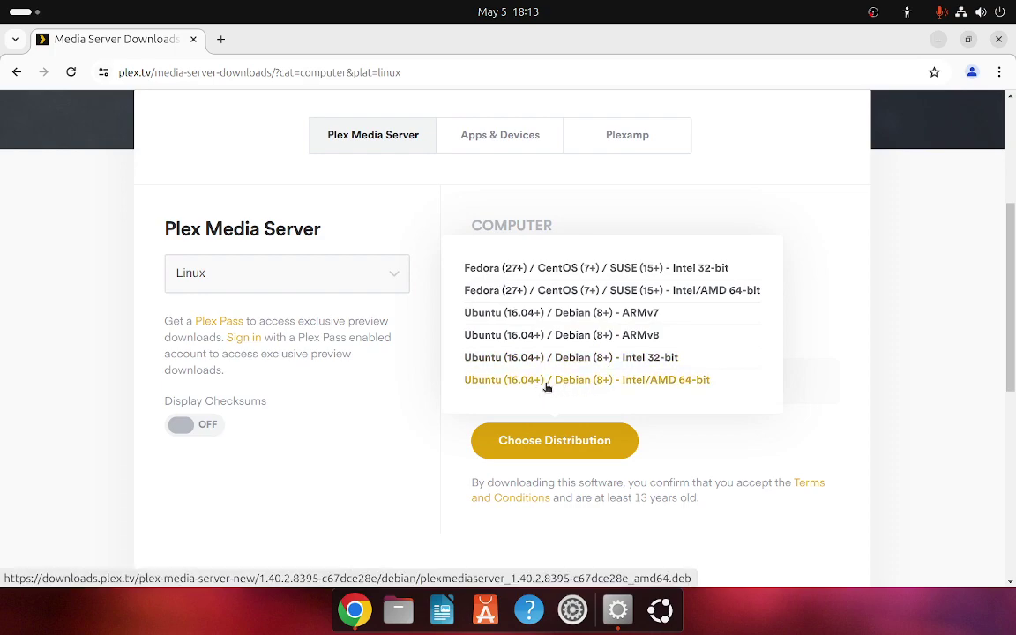
click(194, 39)
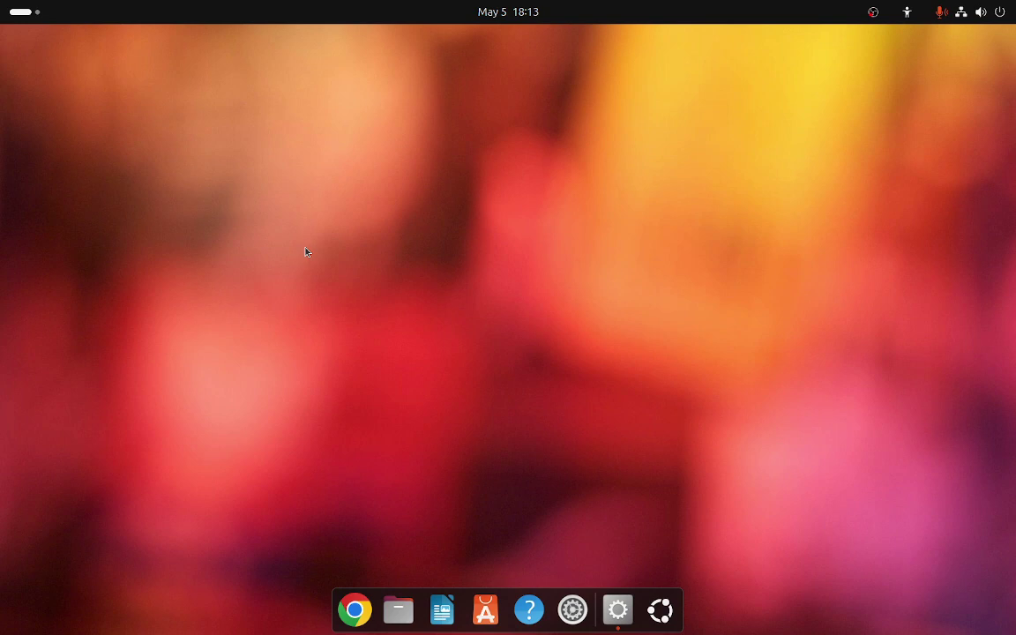
Search App Center for 'plex' and keep the results filtered to Snap packages
click(484, 609)
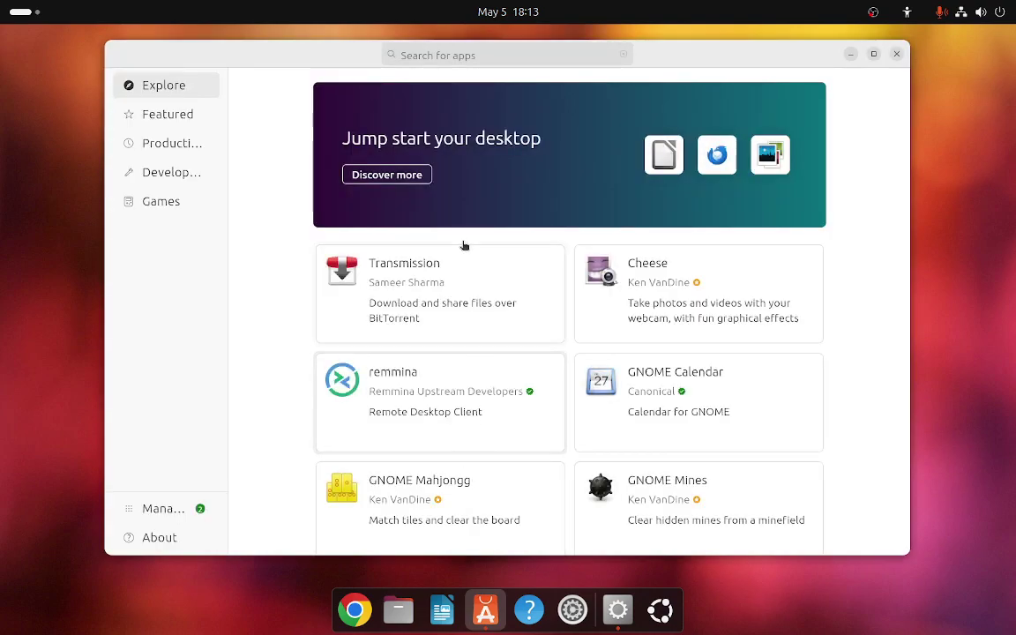
click(442, 55)
text(plex)
key(Return)
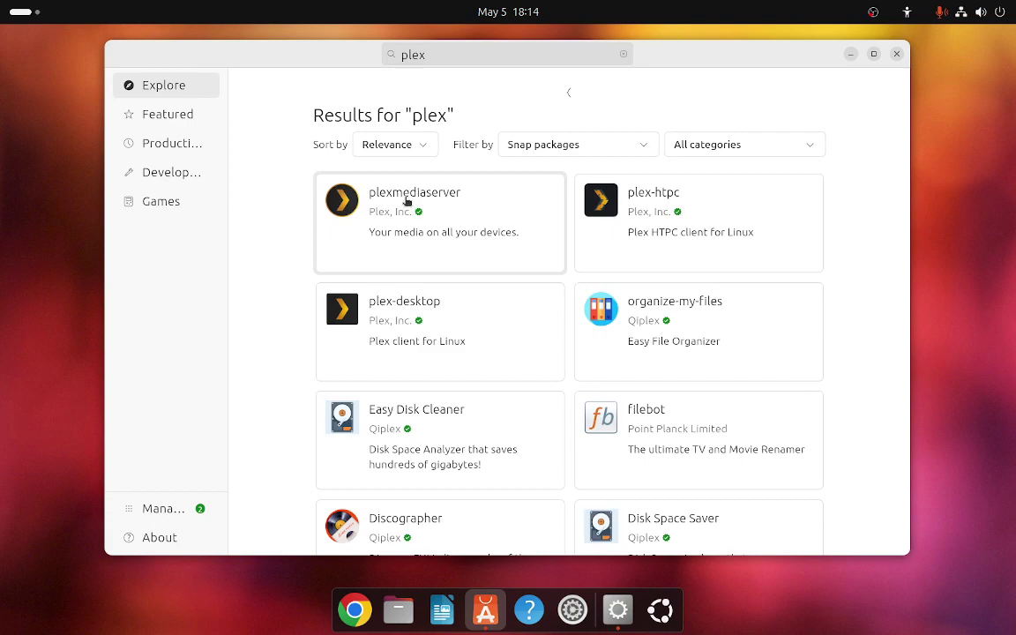
click(642, 147)
click(600, 168)
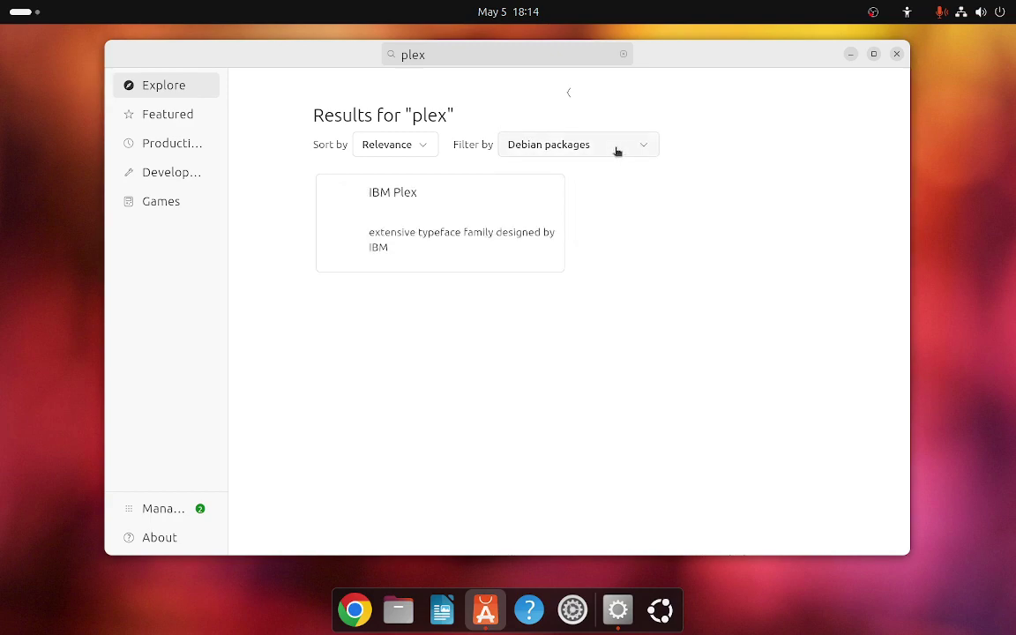
click(622, 148)
click(593, 147)
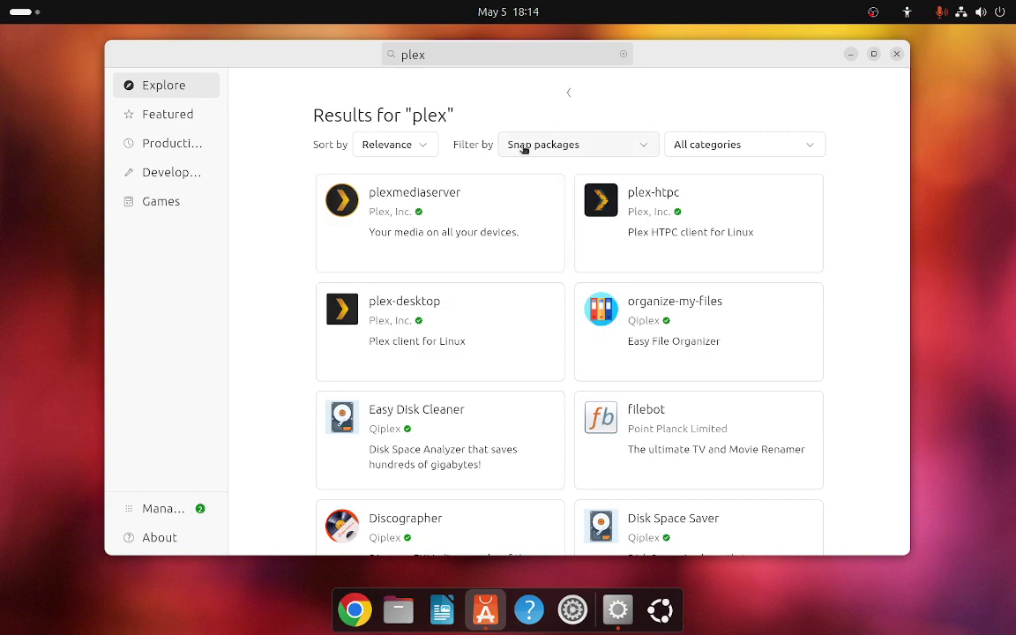
Install the plexmediaserver snap, authenticating with the account password
click(430, 207)
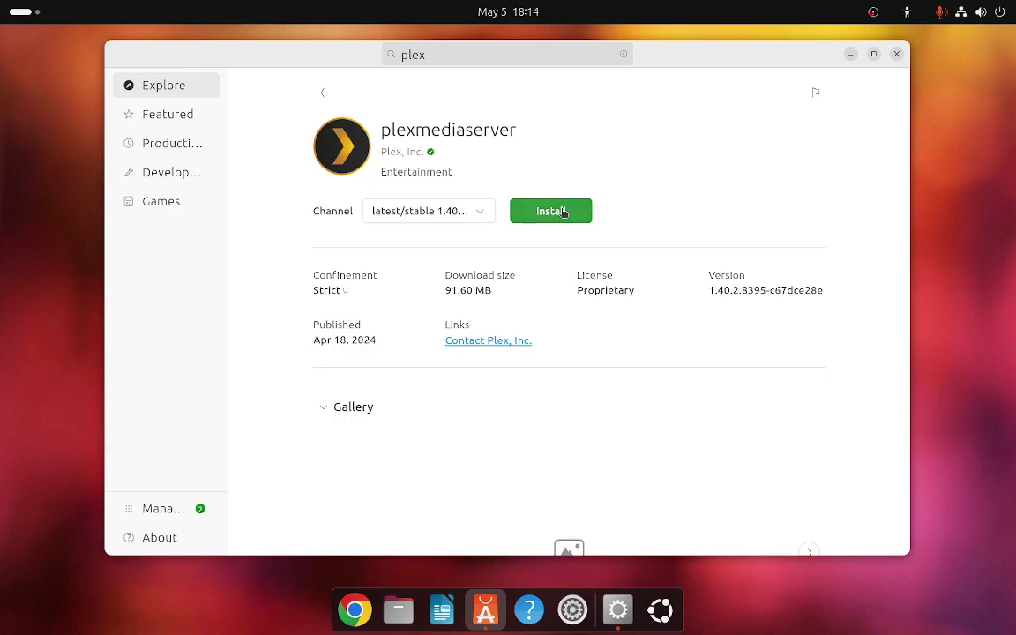
click(563, 210)
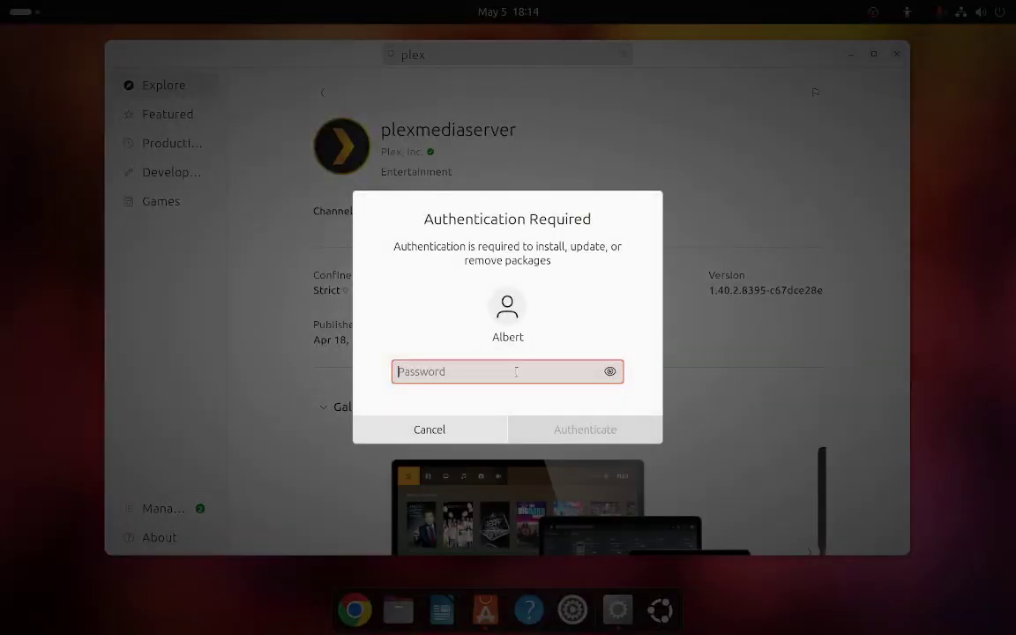
text(******)
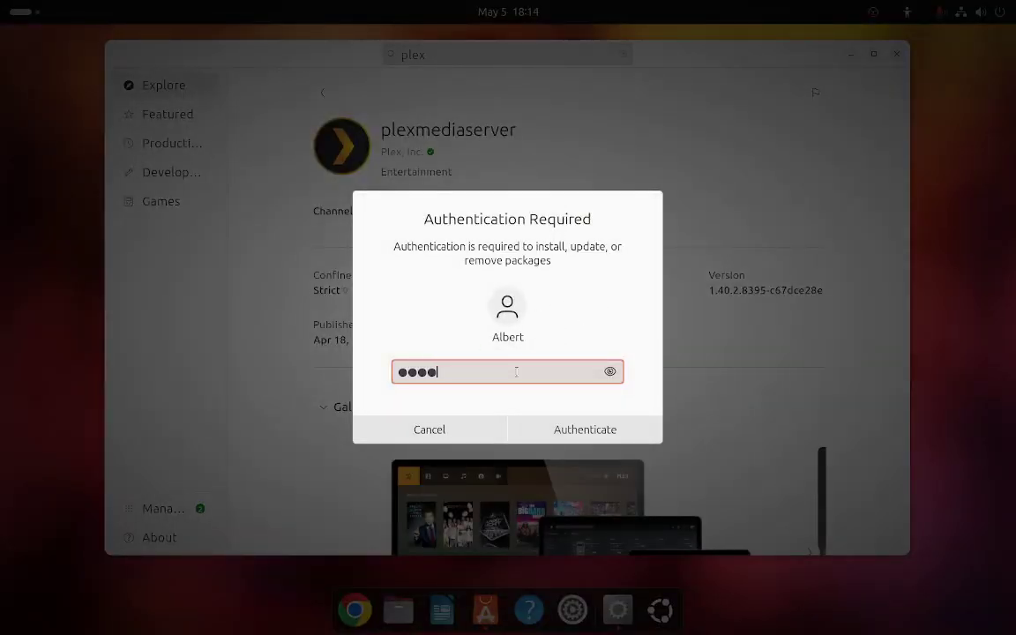
key(Return)
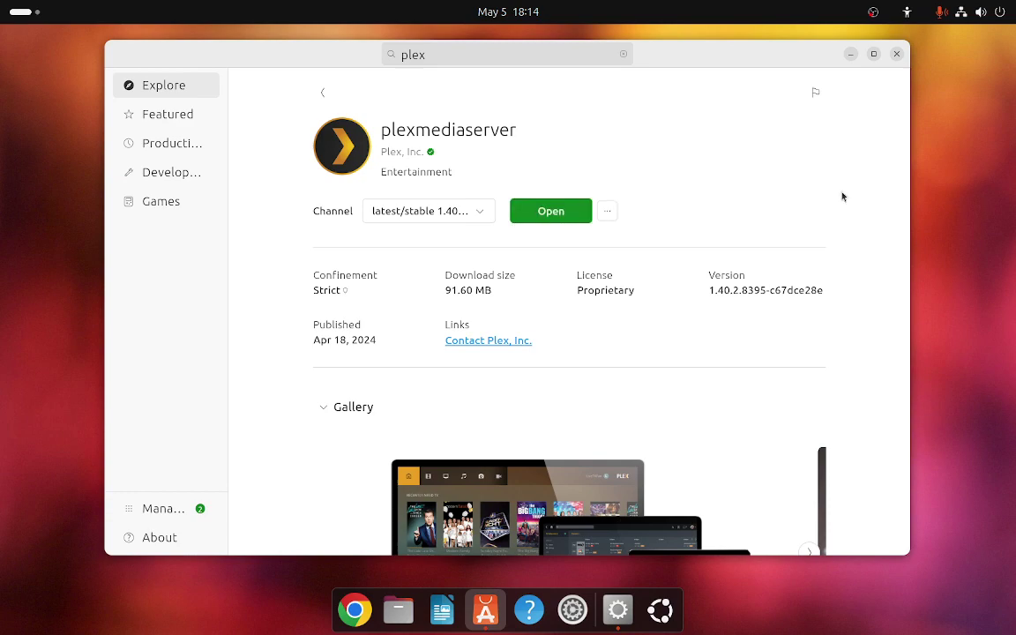
Launch the installed Plex Media Server and enter the account e-mail and password on the e-mail sign-in form
click(543, 212)
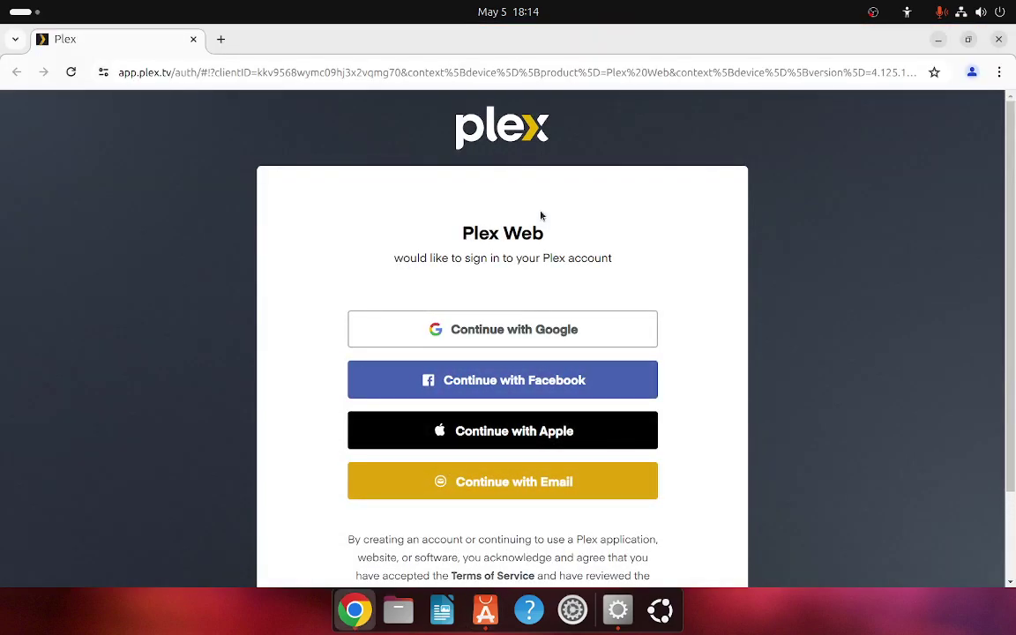
click(534, 482)
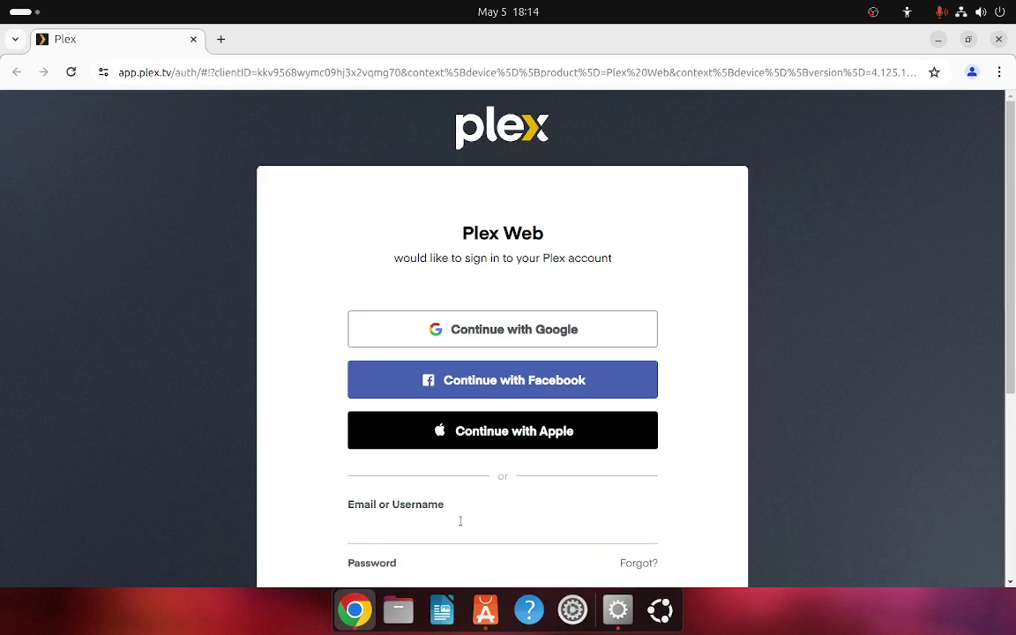
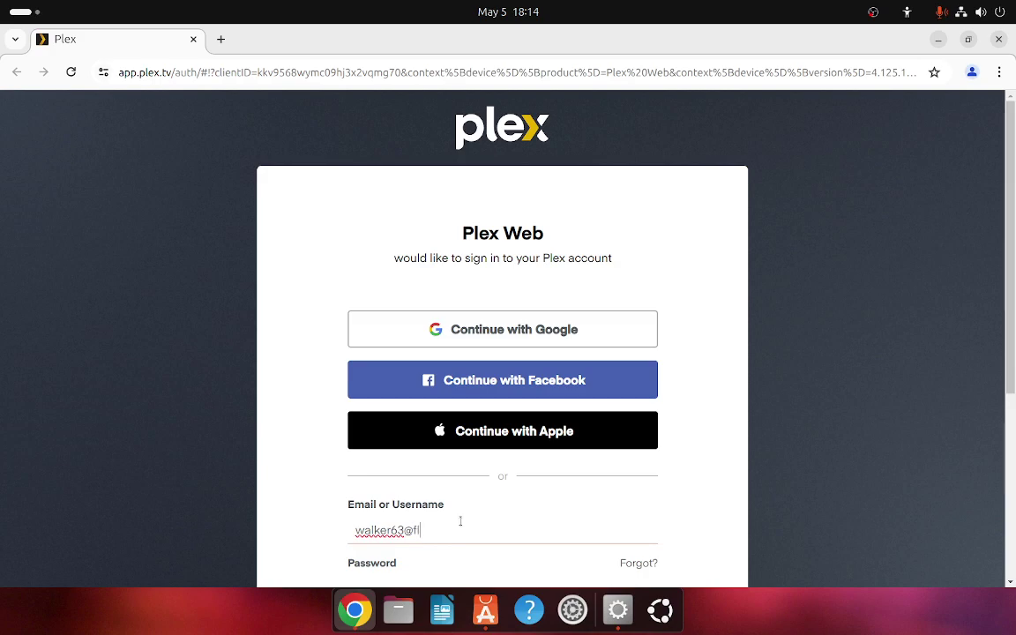
scroll(442, 563, down, 1)
scroll(441, 563, down, 2)
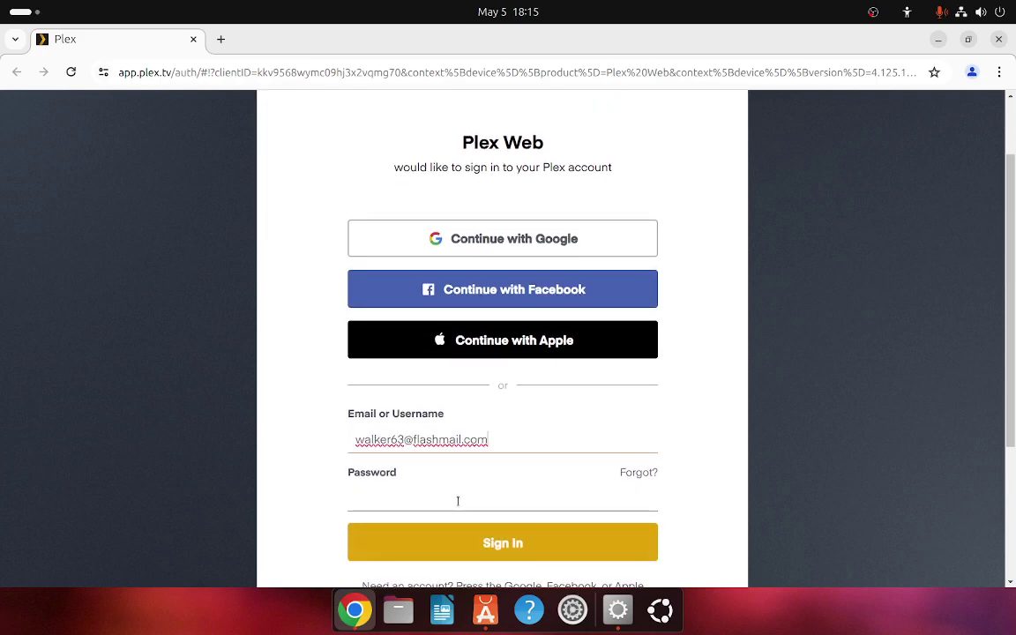
click(461, 495)
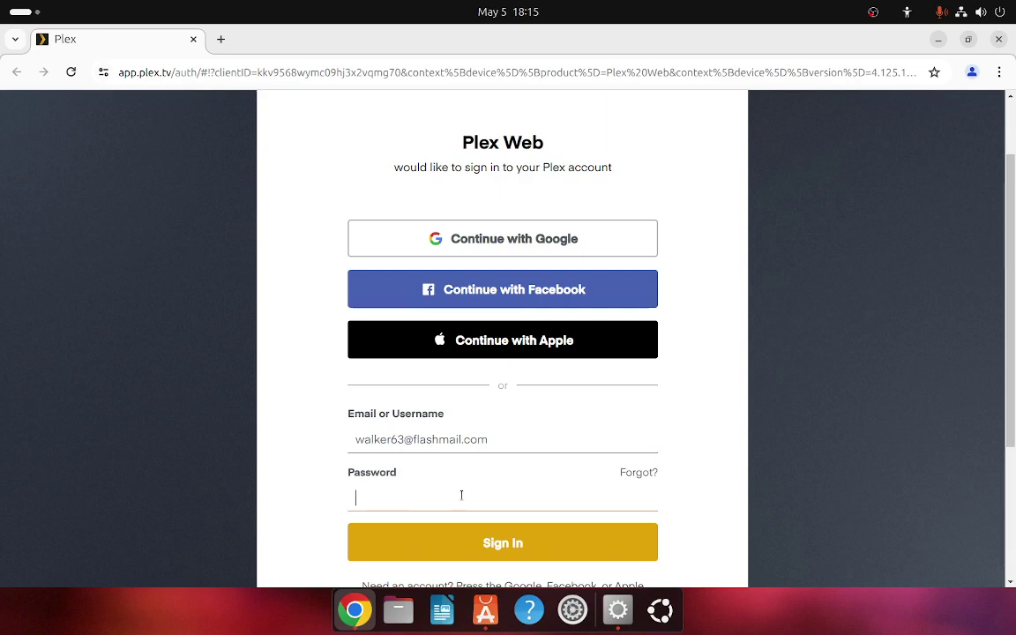
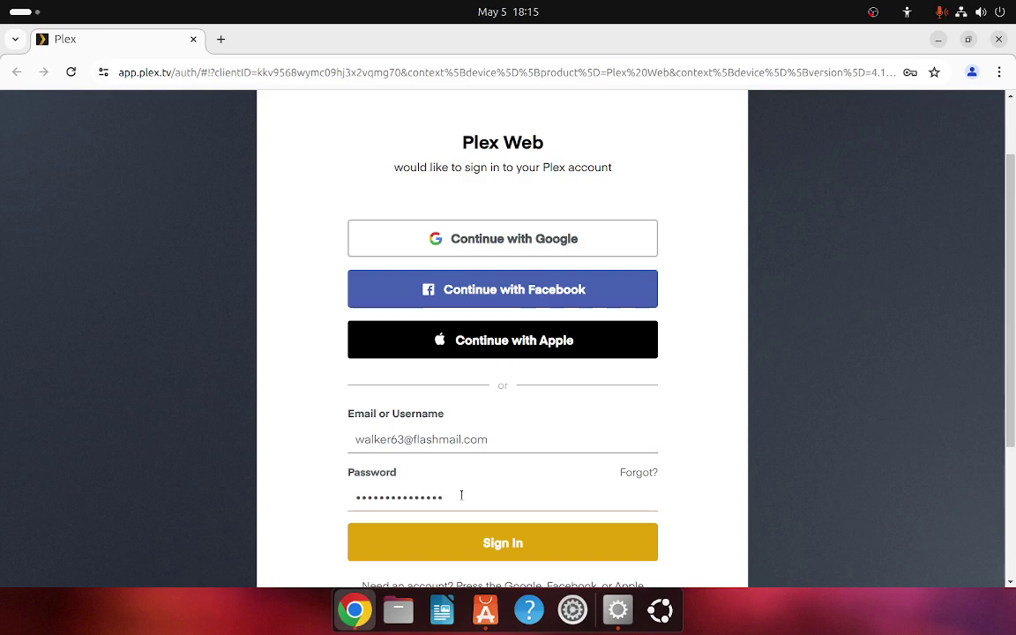
Sign in, dismiss the browser's save-password offer and acknowledge the Plex introduction
click(503, 544)
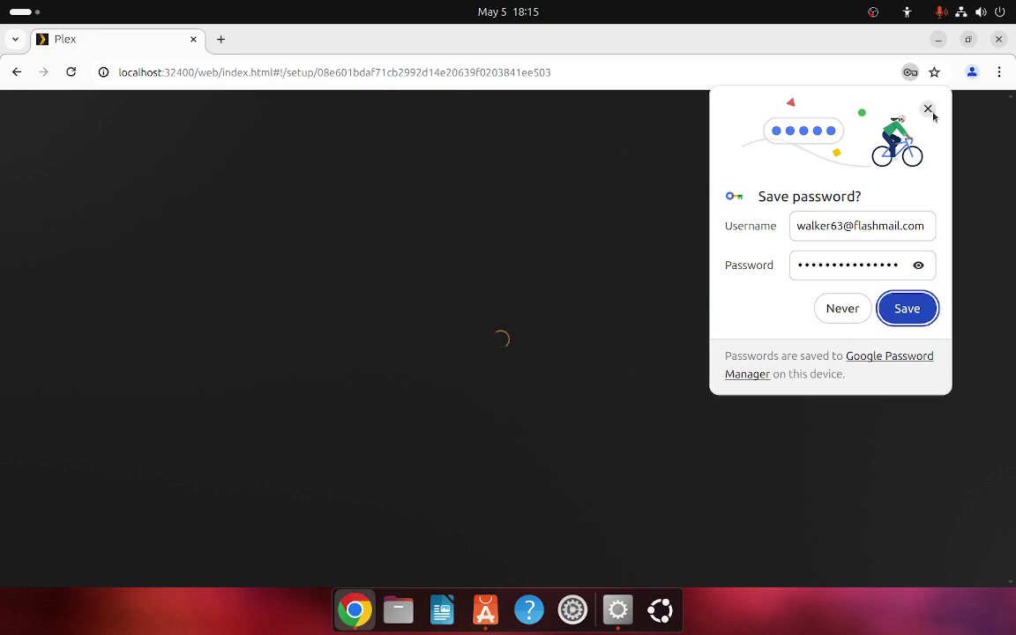
click(928, 111)
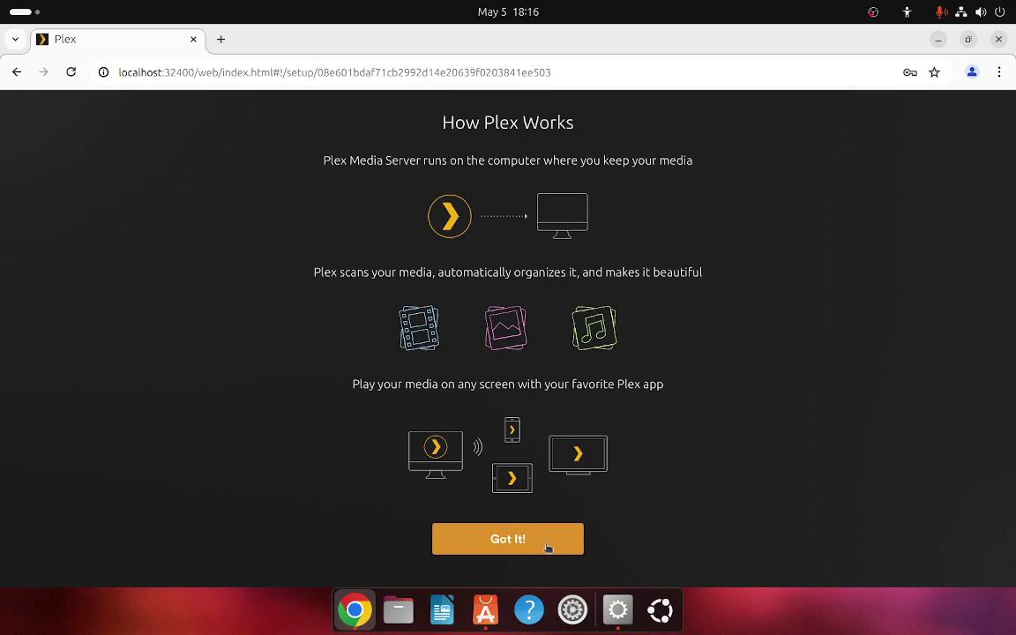
click(547, 548)
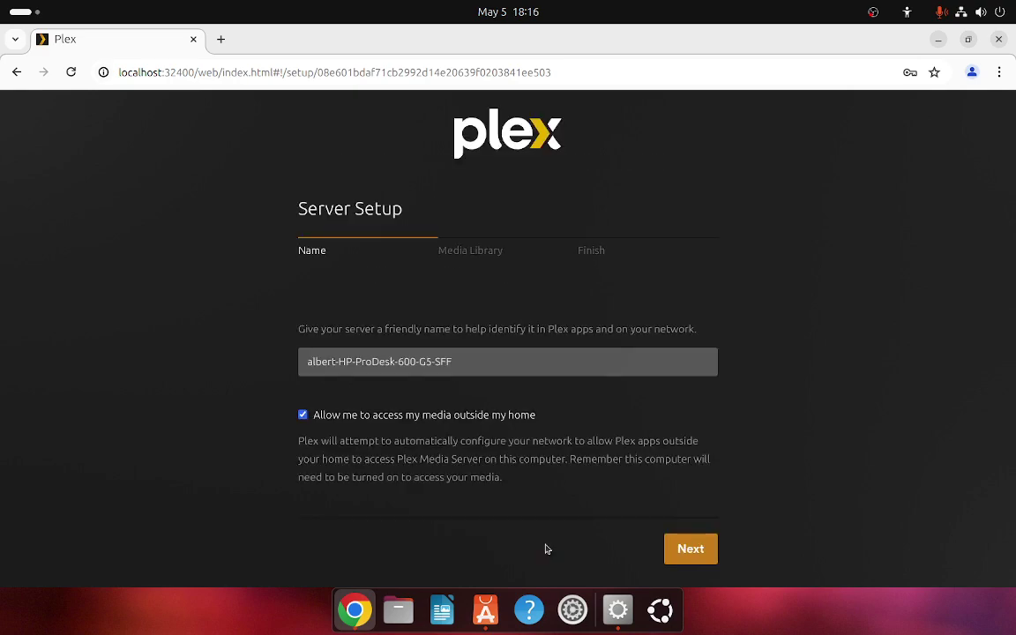
Rename the server to HP-ProDesk63, disable access to media outside the home, and continue
click(506, 360)
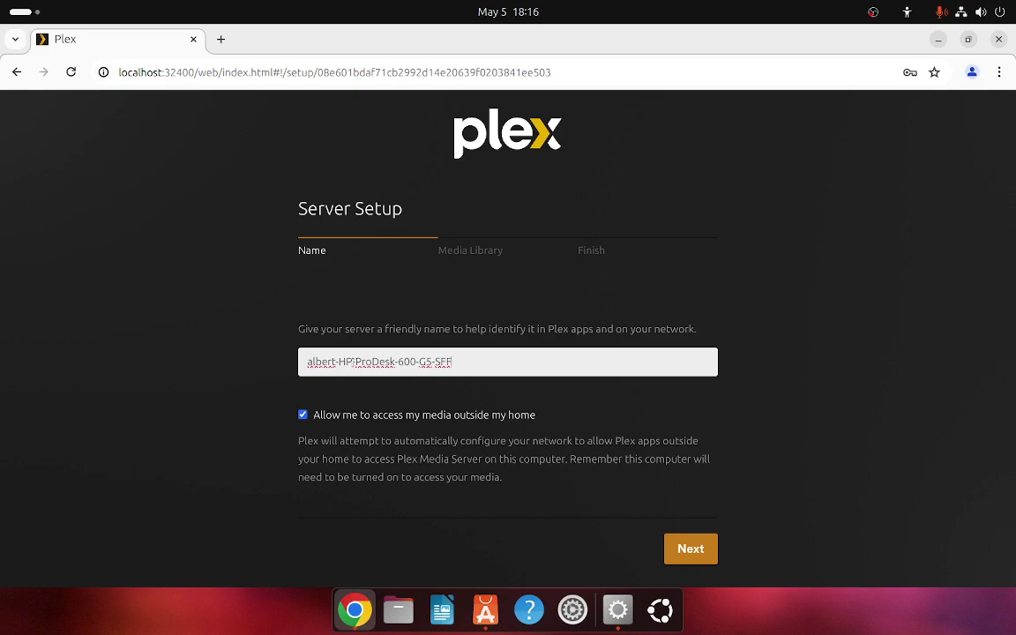
drag(339, 362, 273, 334)
key(BackSpace)
drag(439, 364, 367, 362)
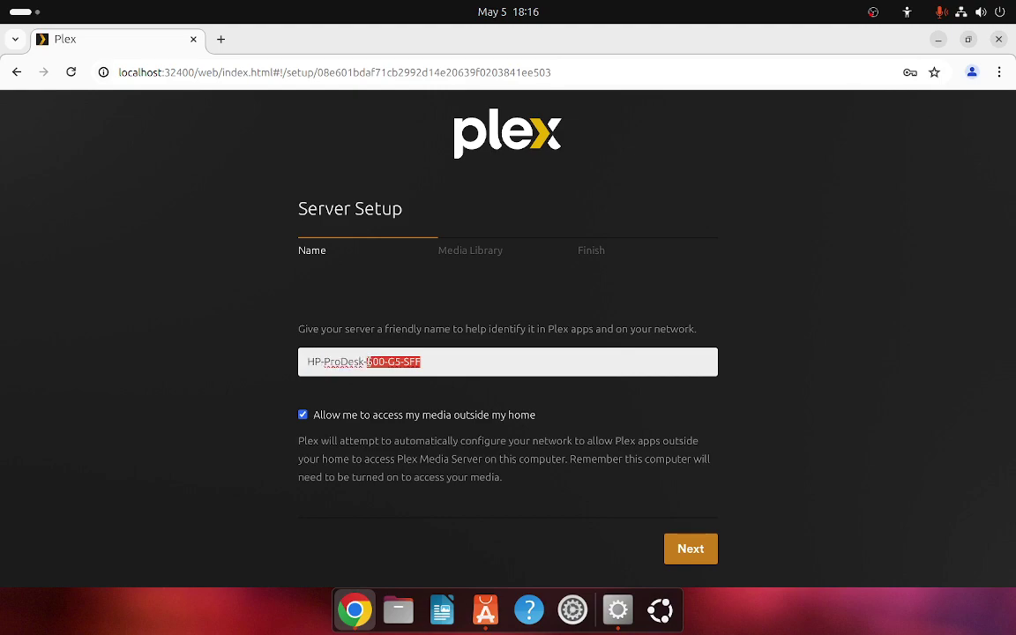
key(BackSpace)
key(BackSpace)
text(6)
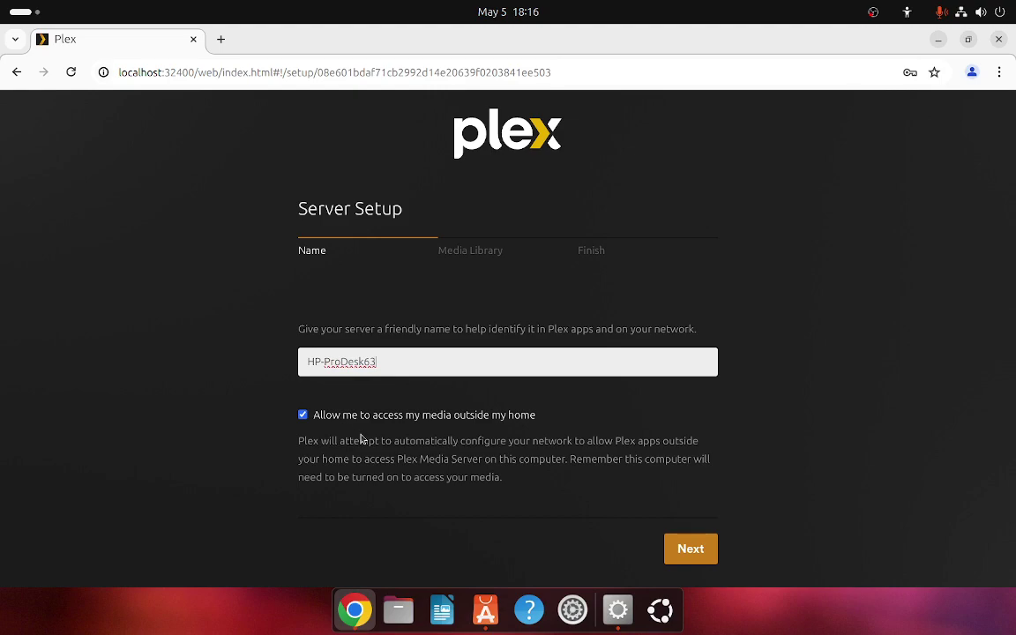
click(303, 417)
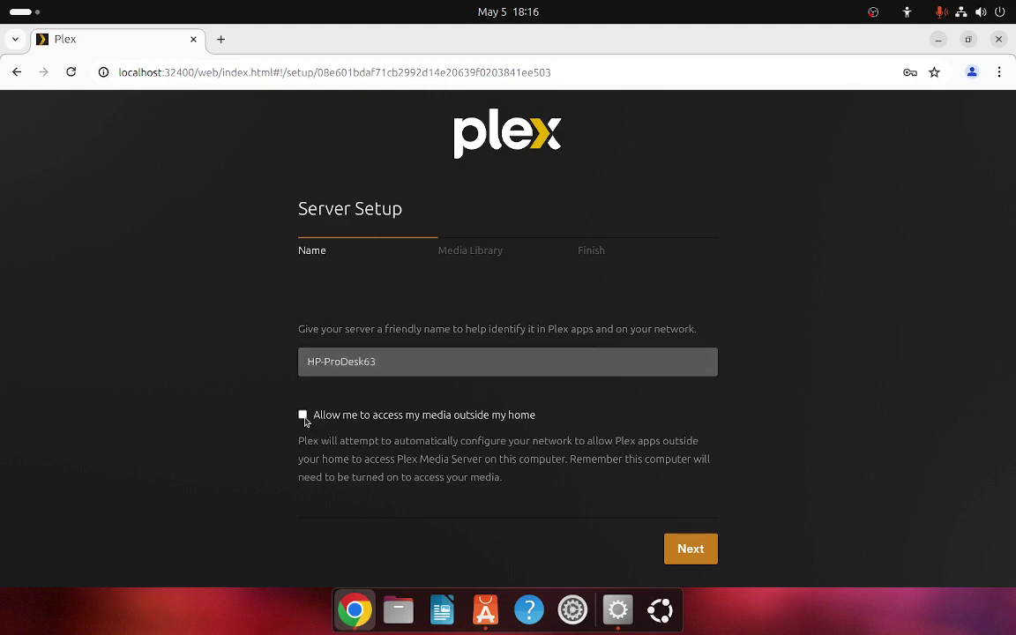
click(686, 548)
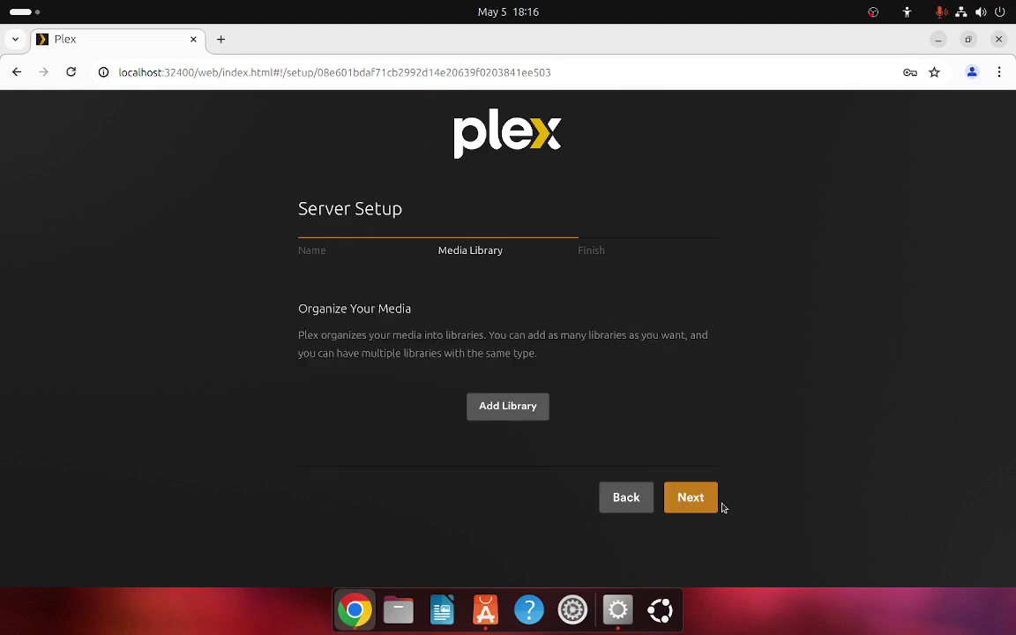
Add a new library of type Movies and proceed to choosing its folders
click(522, 407)
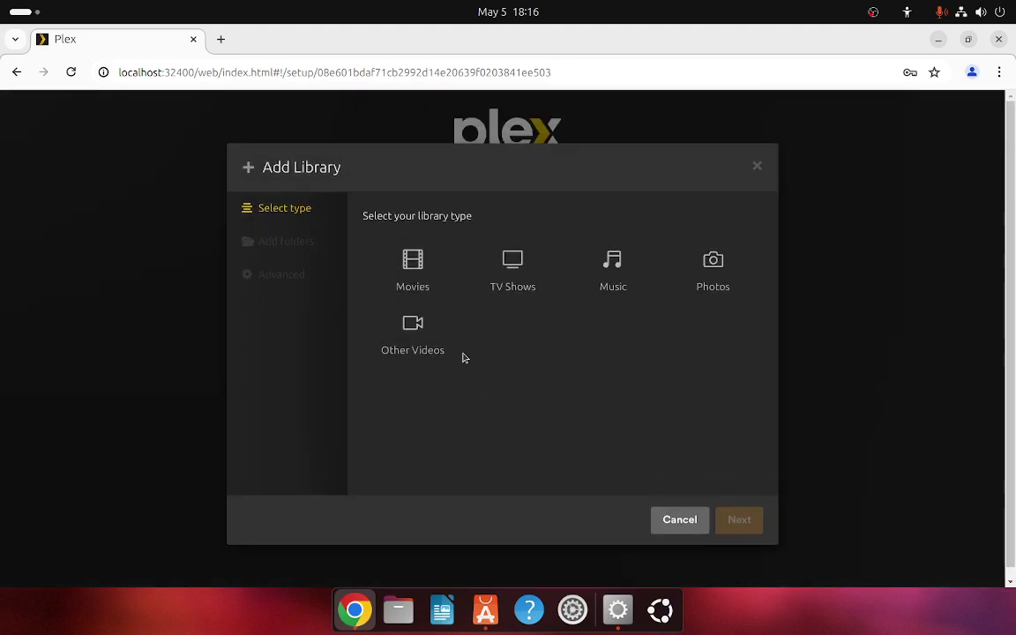
click(408, 266)
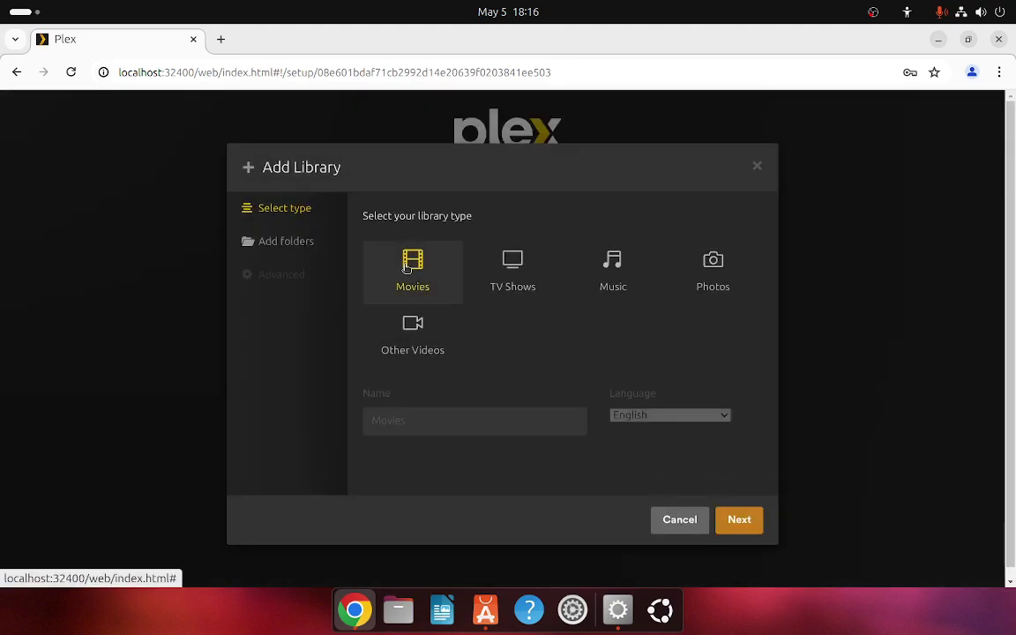
click(746, 524)
Browse to /home/<user>/media-pd/movie-libraries/movie-main and add it as the Movies library folder
click(551, 255)
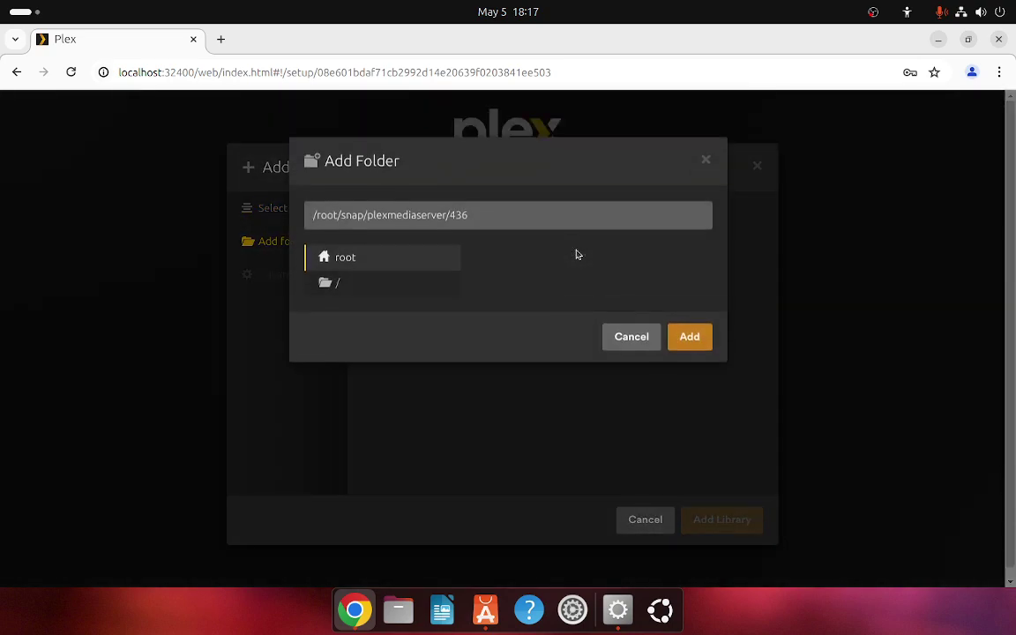
click(331, 296)
click(521, 373)
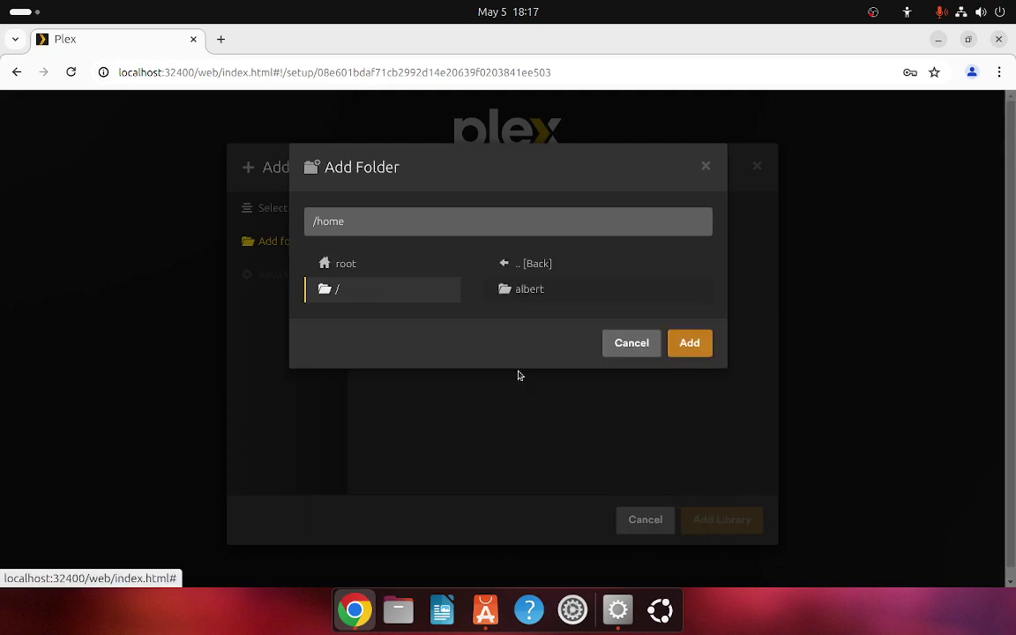
click(527, 289)
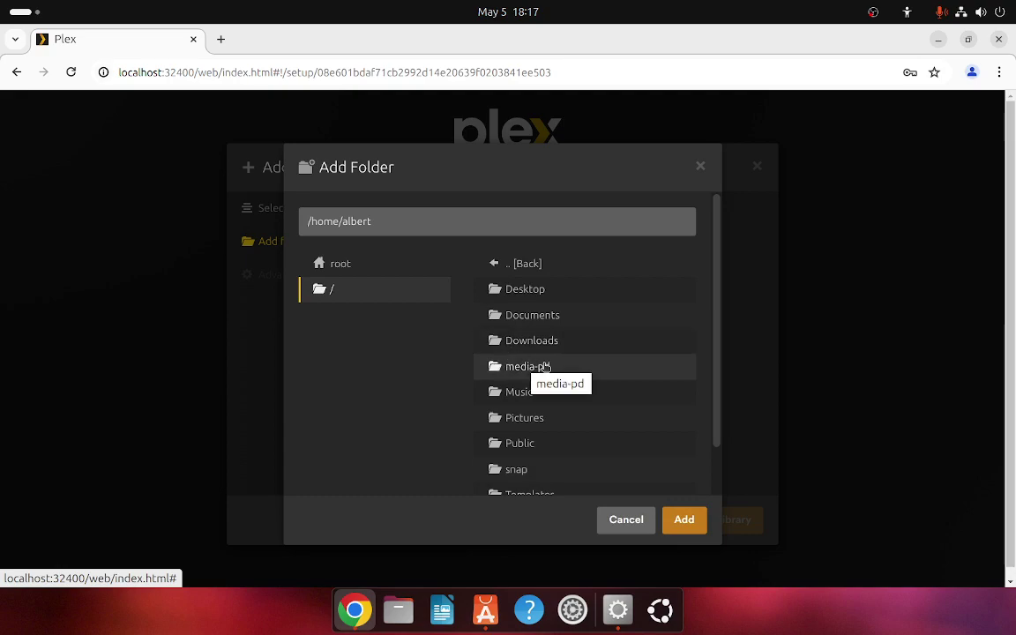
click(535, 367)
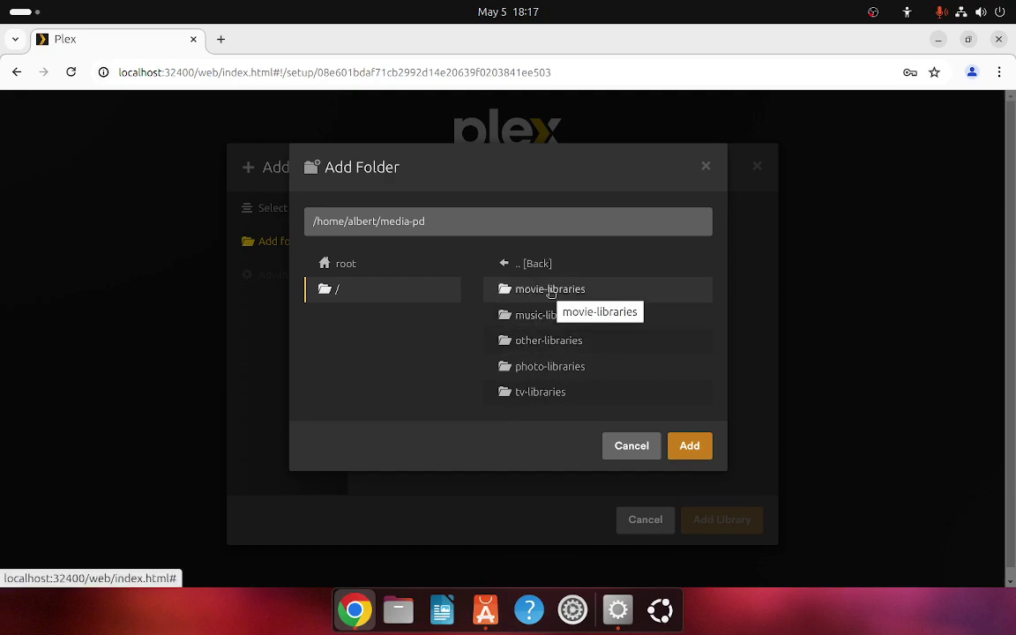
click(551, 292)
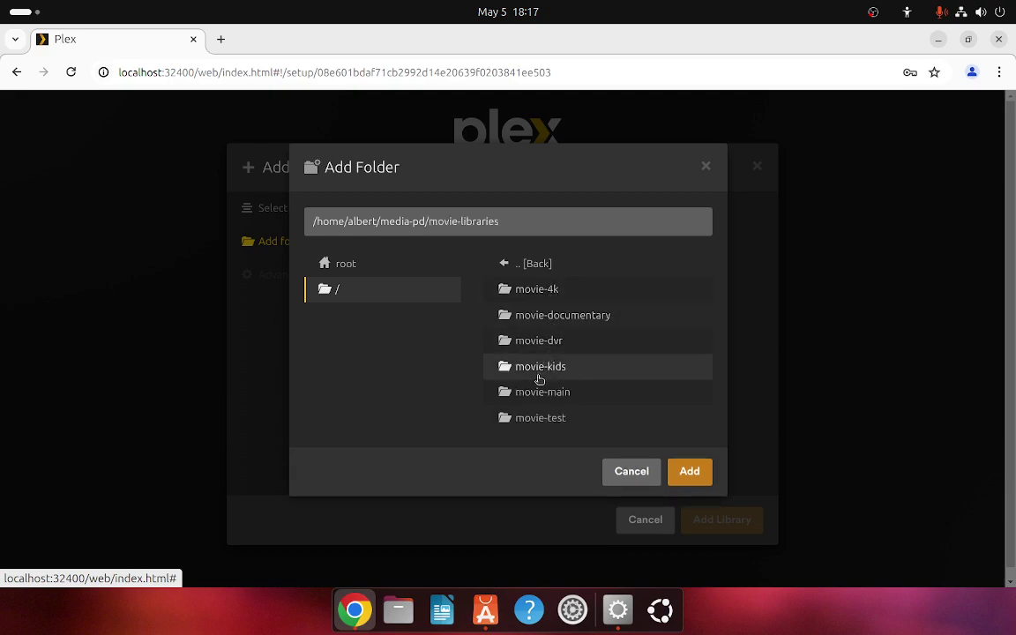
click(534, 397)
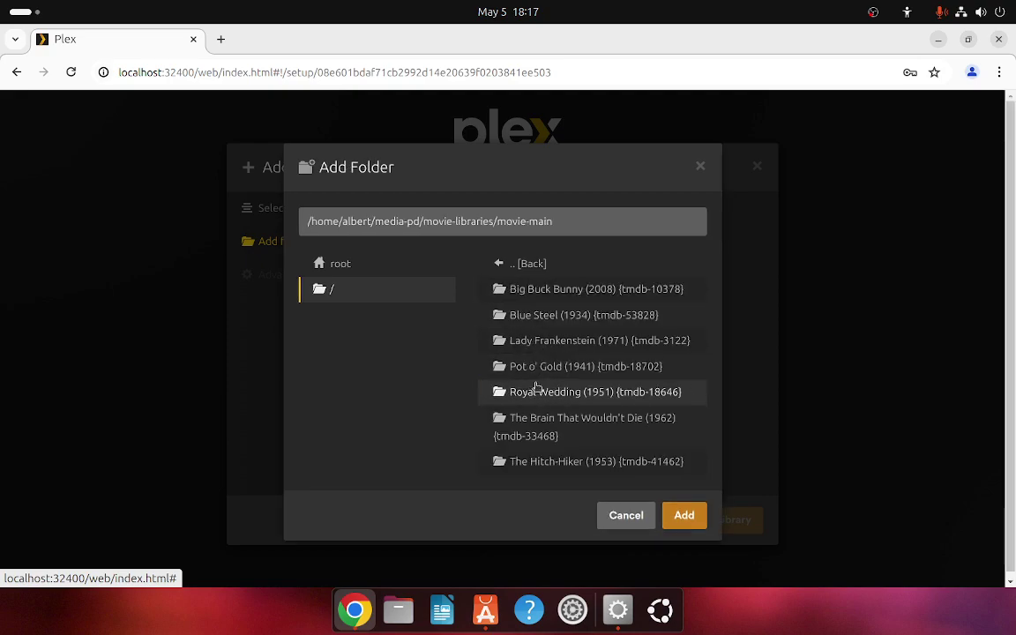
click(682, 512)
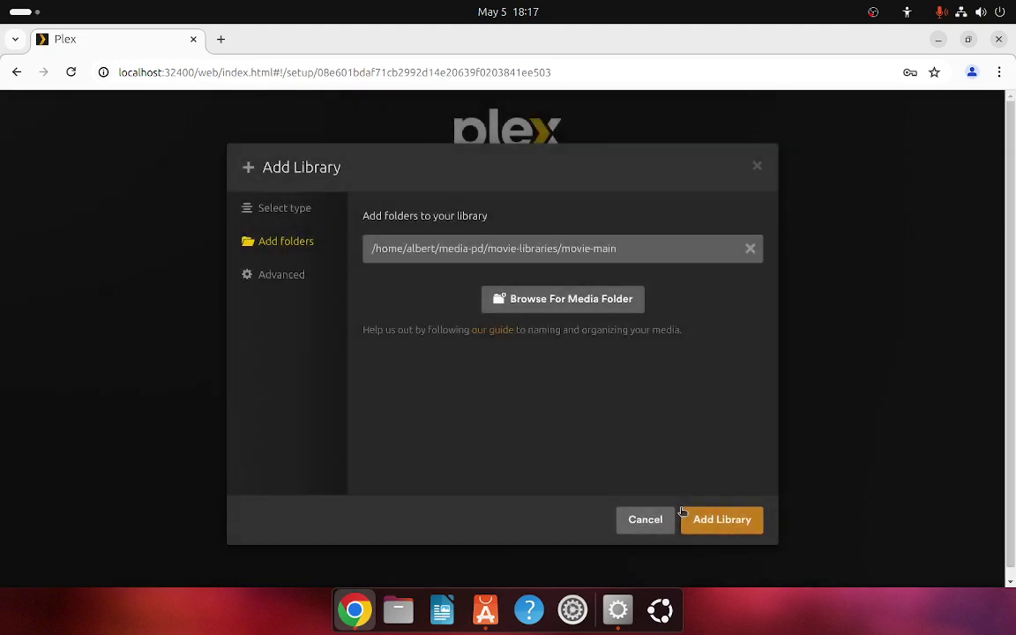
In Advanced settings choose 2 for Minimum automatic collection size, then create the Movies library
click(287, 281)
scroll(441, 357, down, 7)
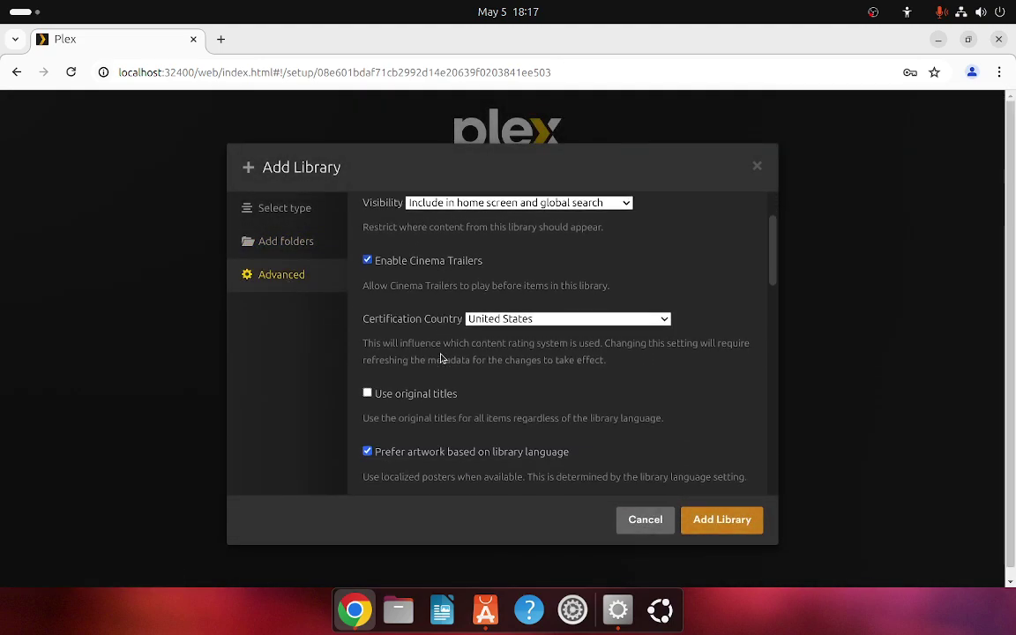
scroll(441, 355, down, 4)
click(580, 284)
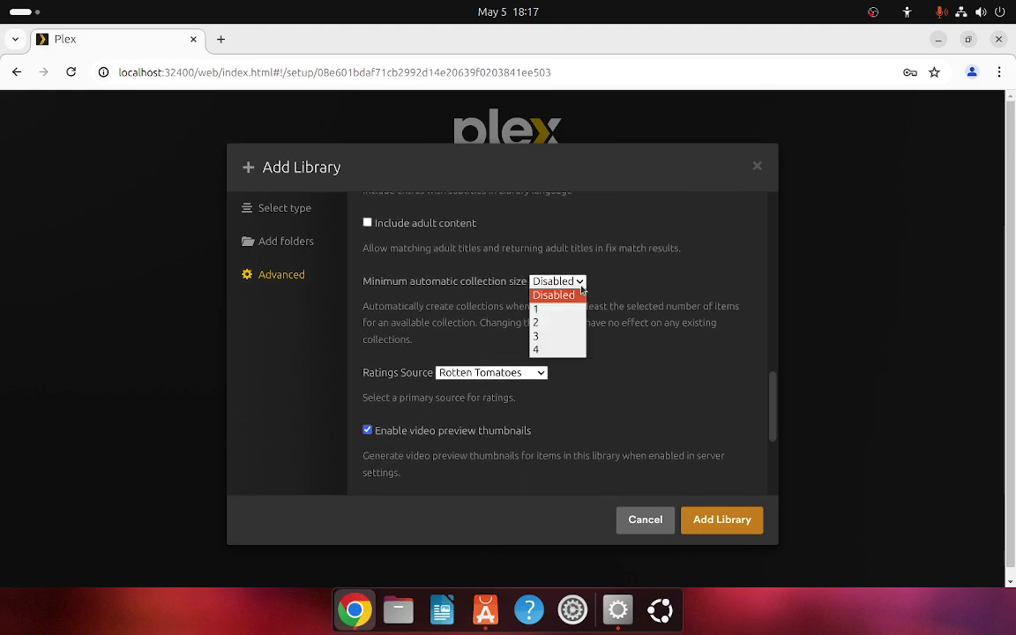
click(540, 319)
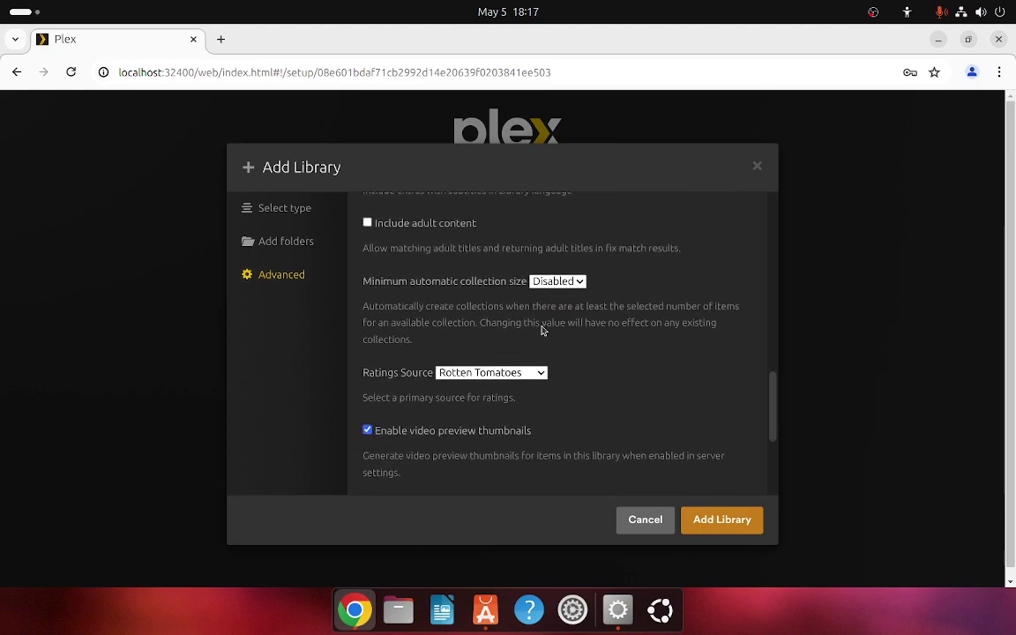
click(710, 520)
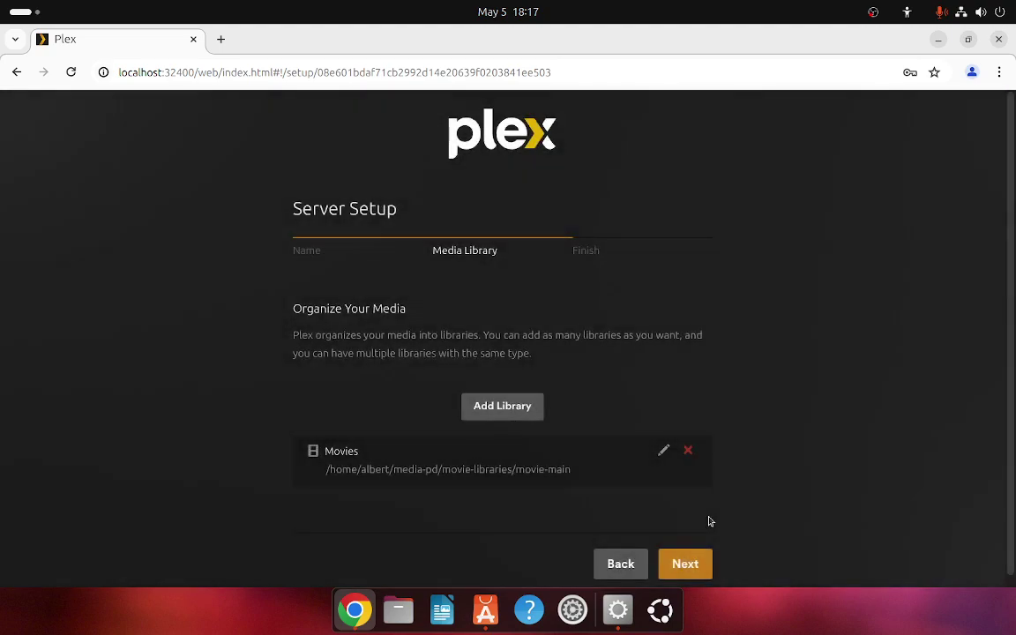
Add another Movies-type library, rename it 'Documetaries', and continue to folder selection
click(471, 407)
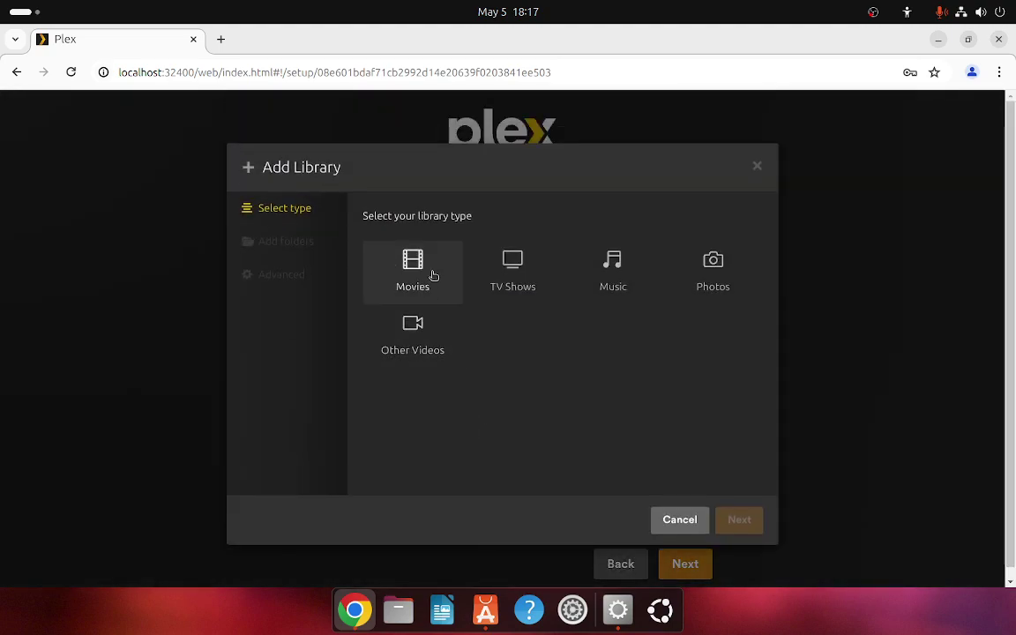
click(421, 281)
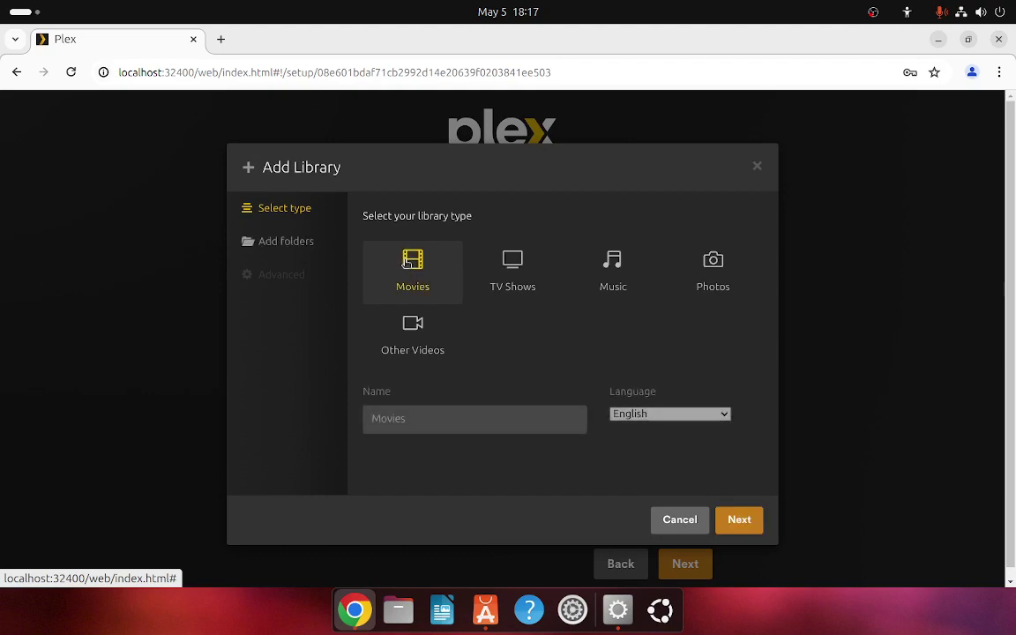
click(453, 418)
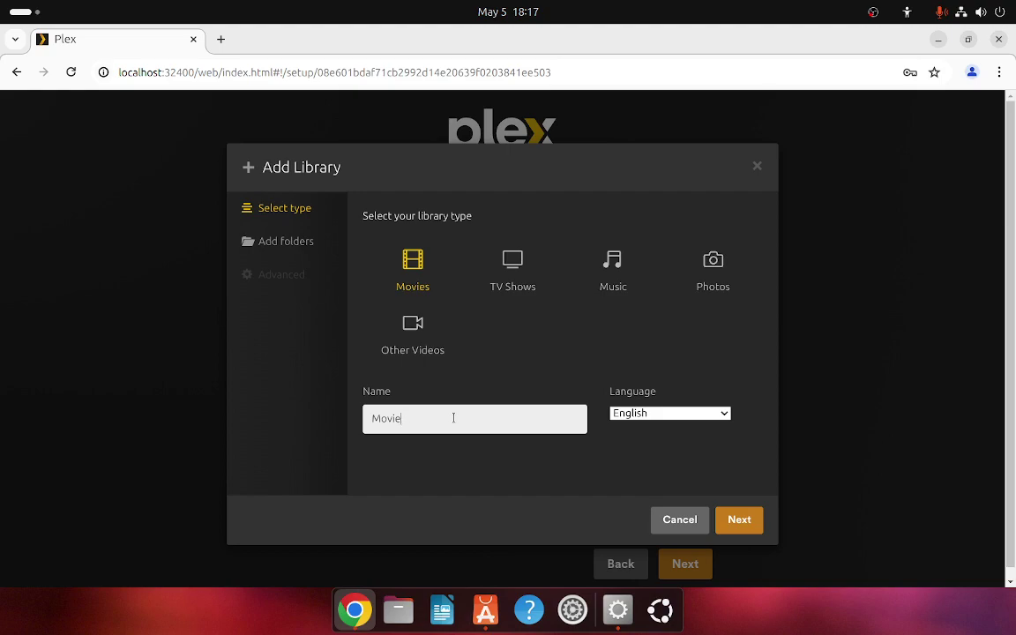
key(BackSpace)
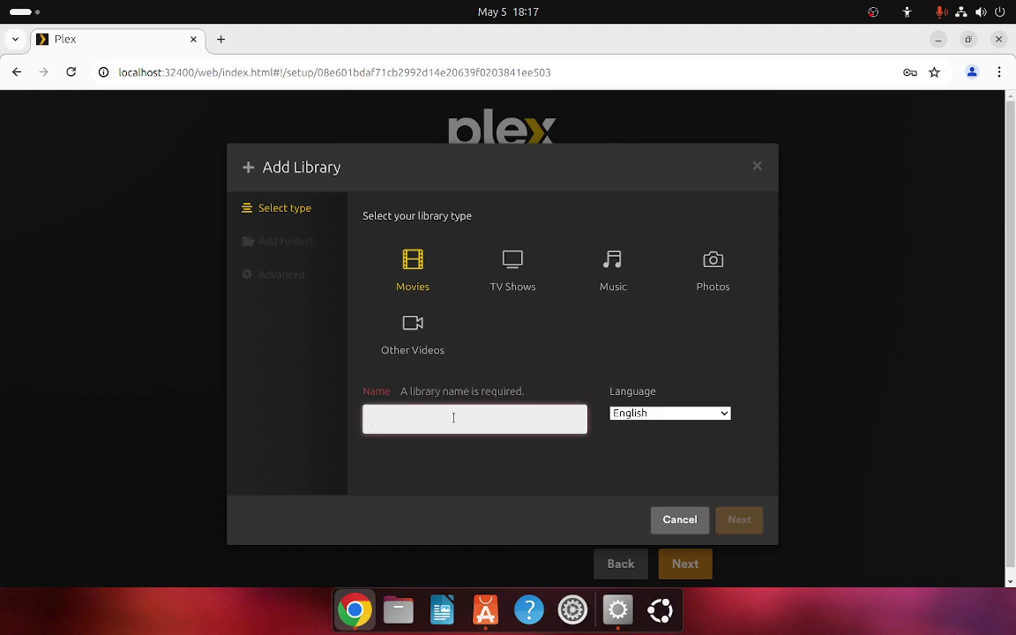
text(Documetaries)
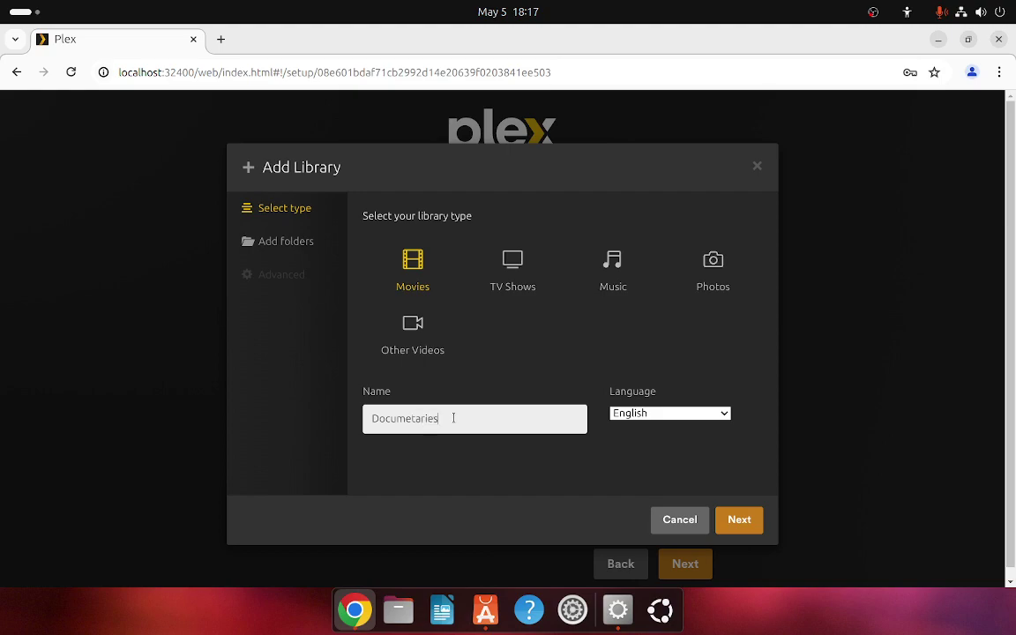
click(740, 520)
Browse to /home/<user>/media-pd/movie-libraries/movie-documentary and add it as the Documetaries folder
click(565, 253)
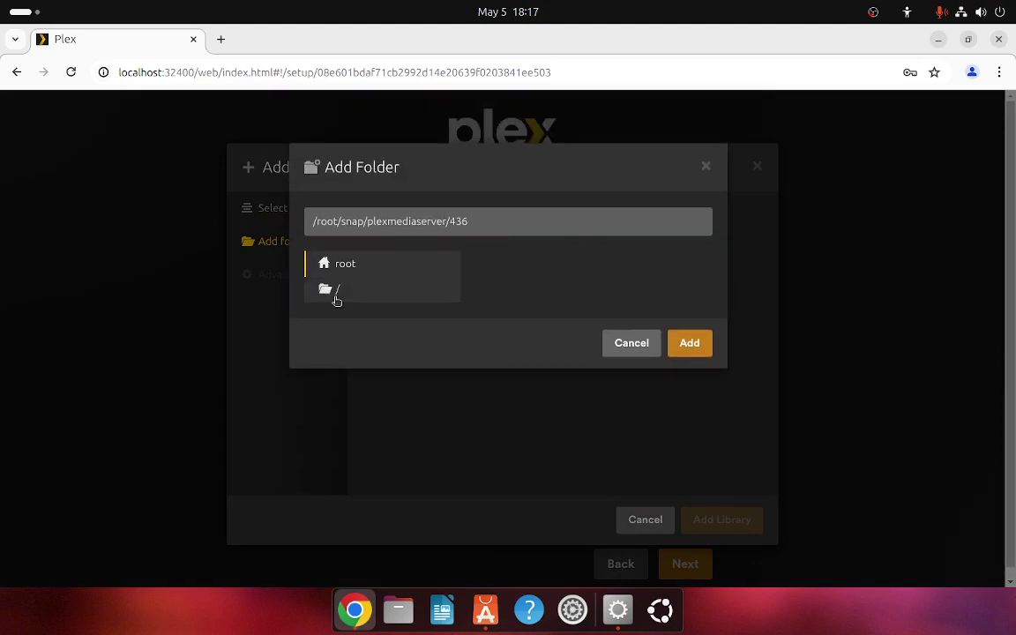
click(336, 289)
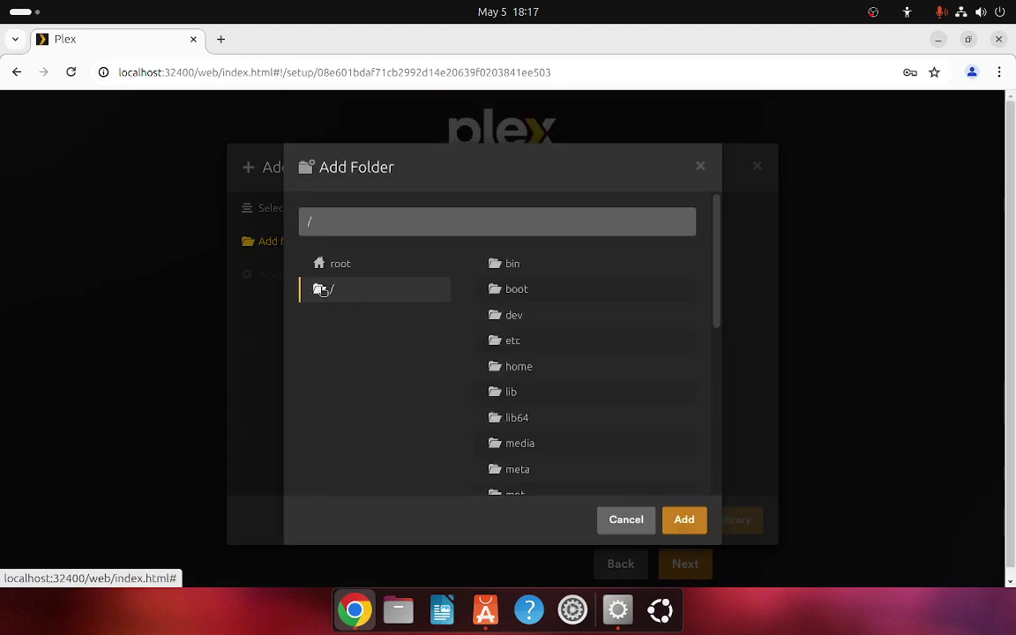
click(521, 371)
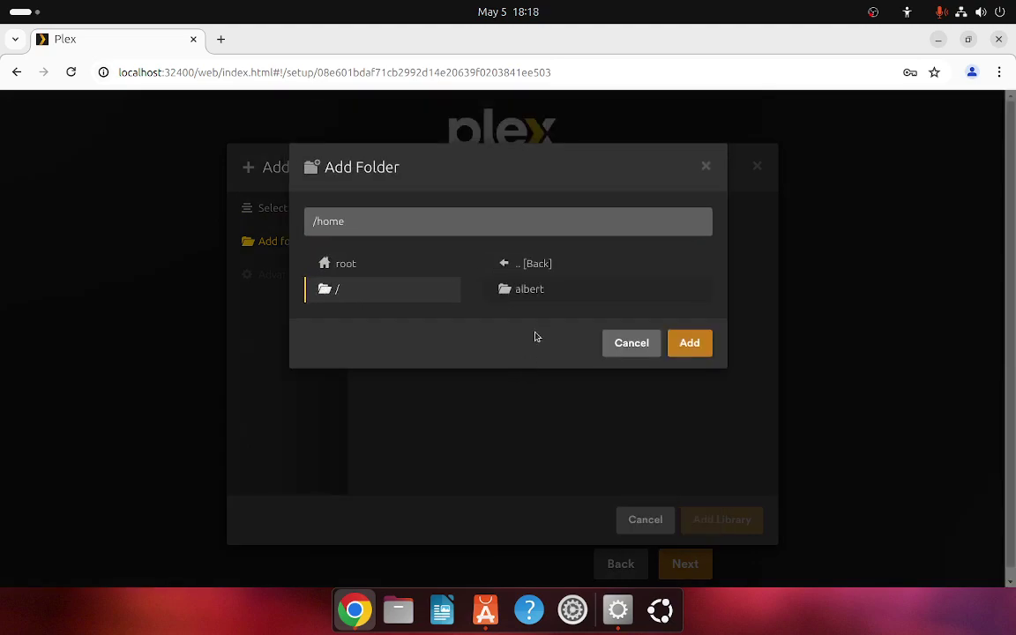
click(537, 298)
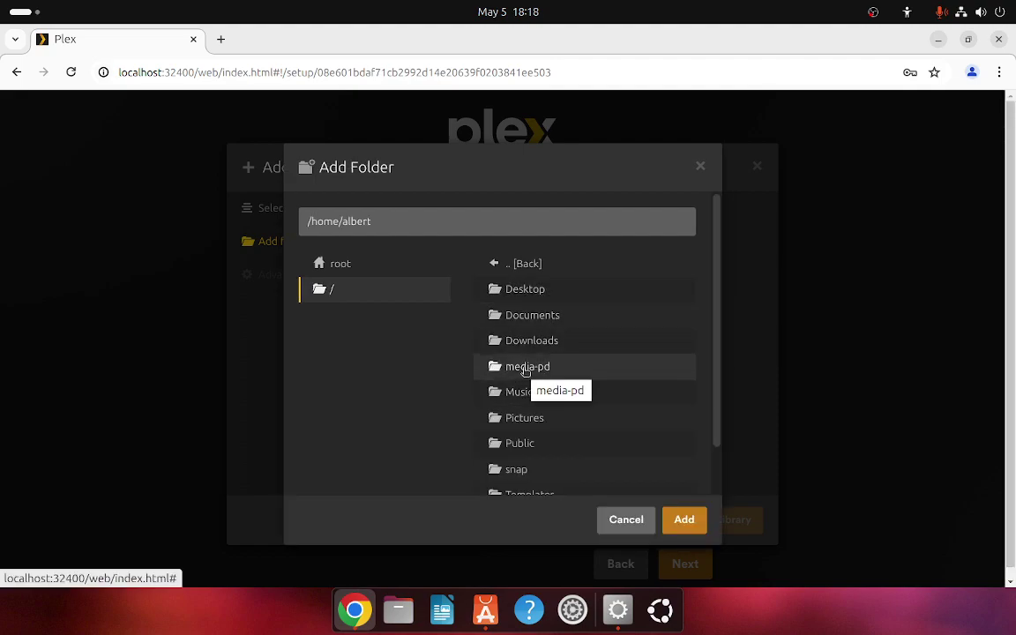
click(525, 368)
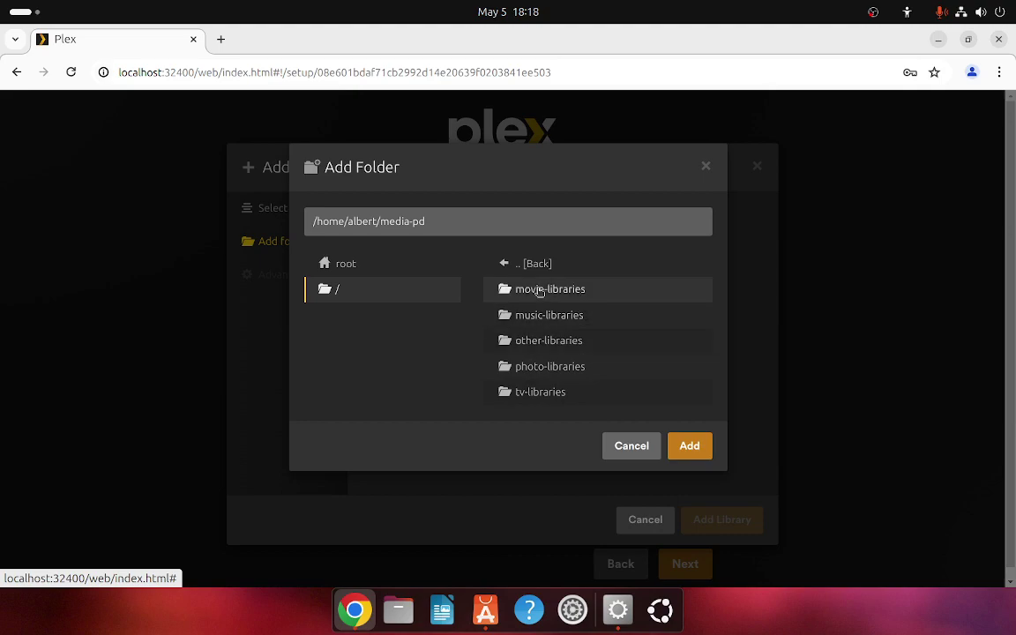
click(544, 292)
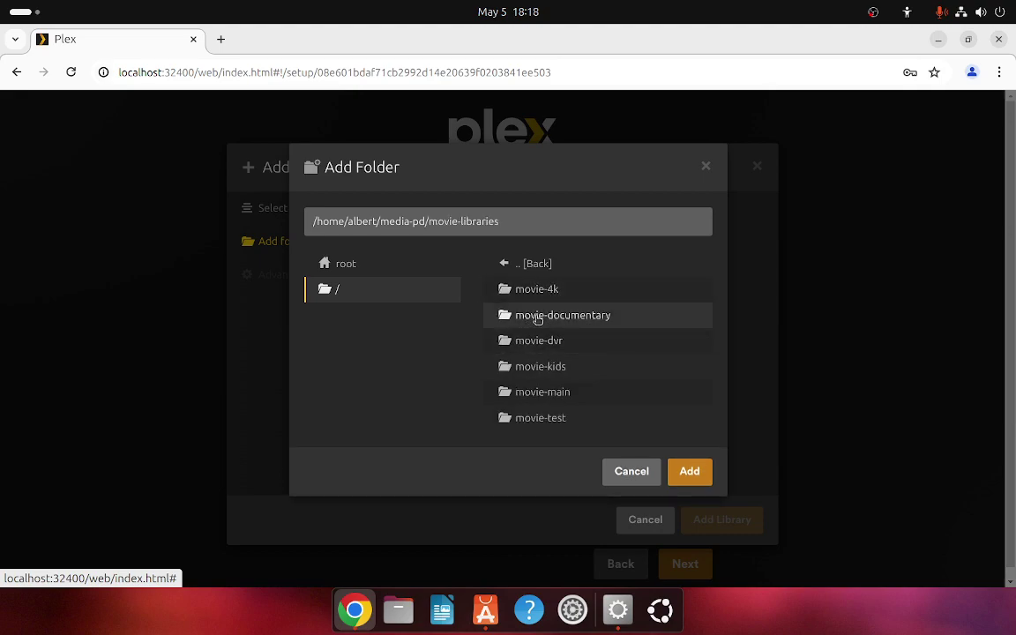
click(556, 317)
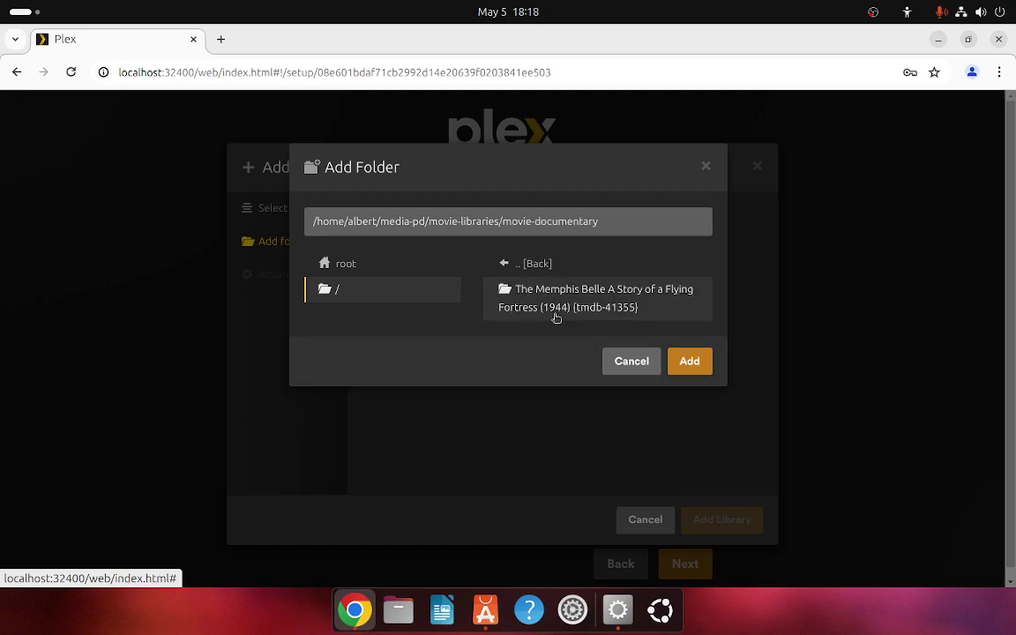
click(689, 363)
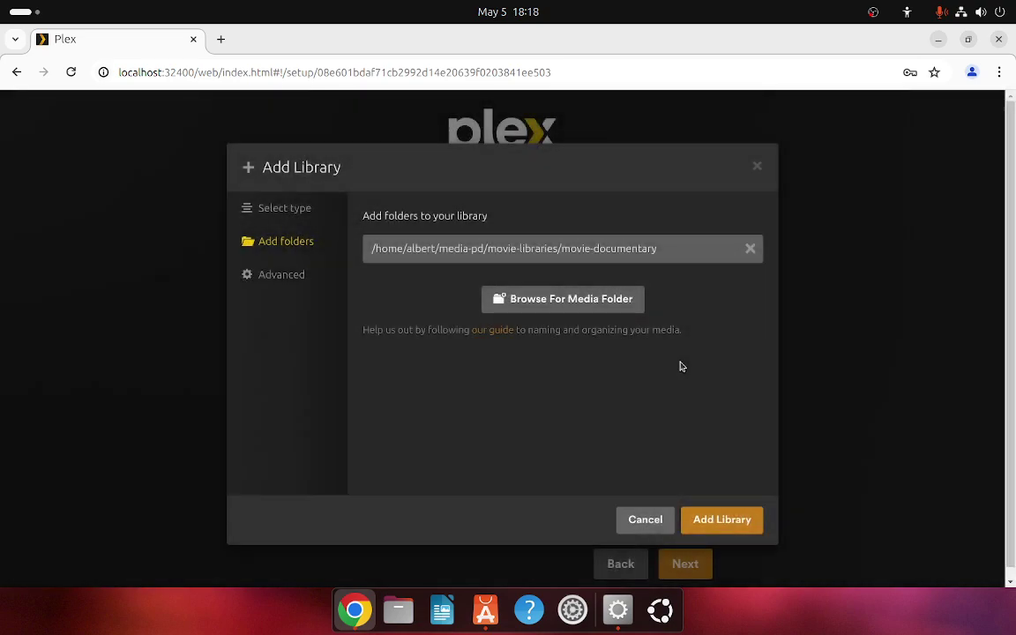
Set Minimum automatic collection size to 2 under Advanced and create the Documetaries library
click(297, 282)
scroll(435, 410, down, 10)
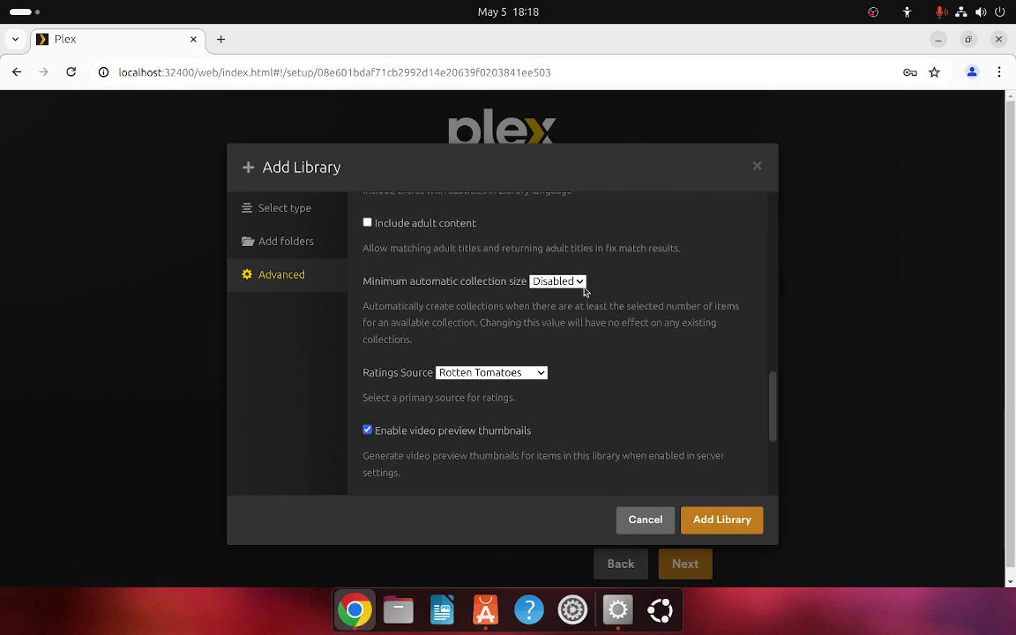
click(558, 281)
click(540, 322)
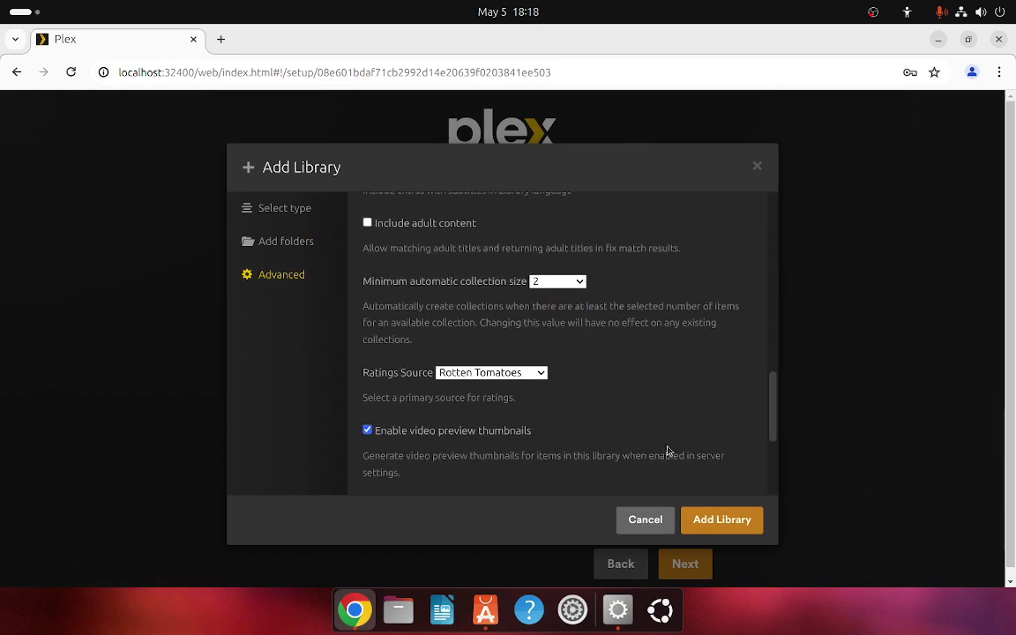
click(717, 523)
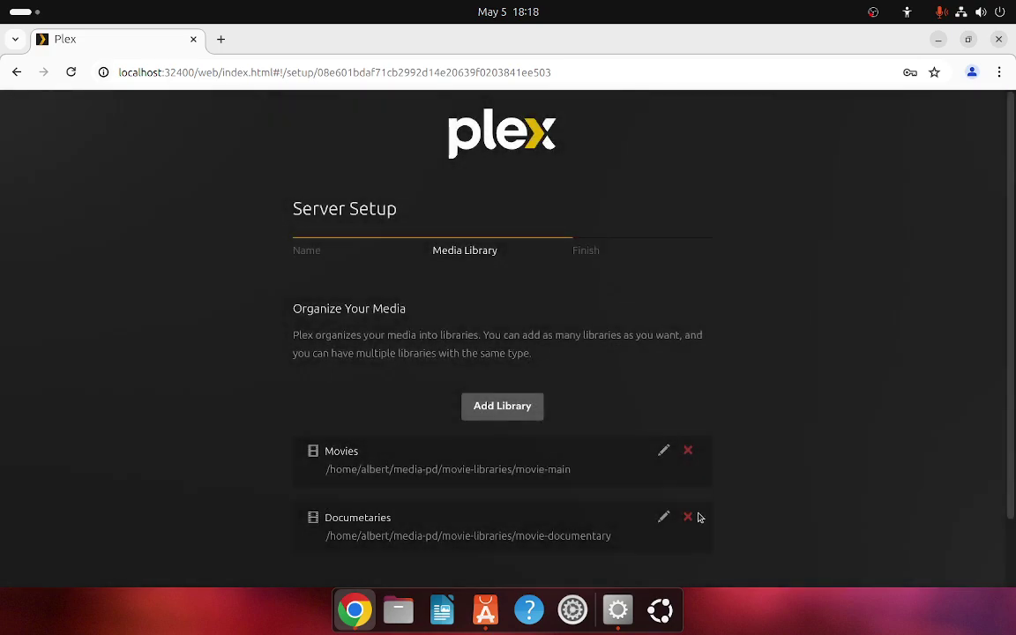
Start a TV Shows library and add media-pd/tv-libraries/tv-main as its folder
click(505, 407)
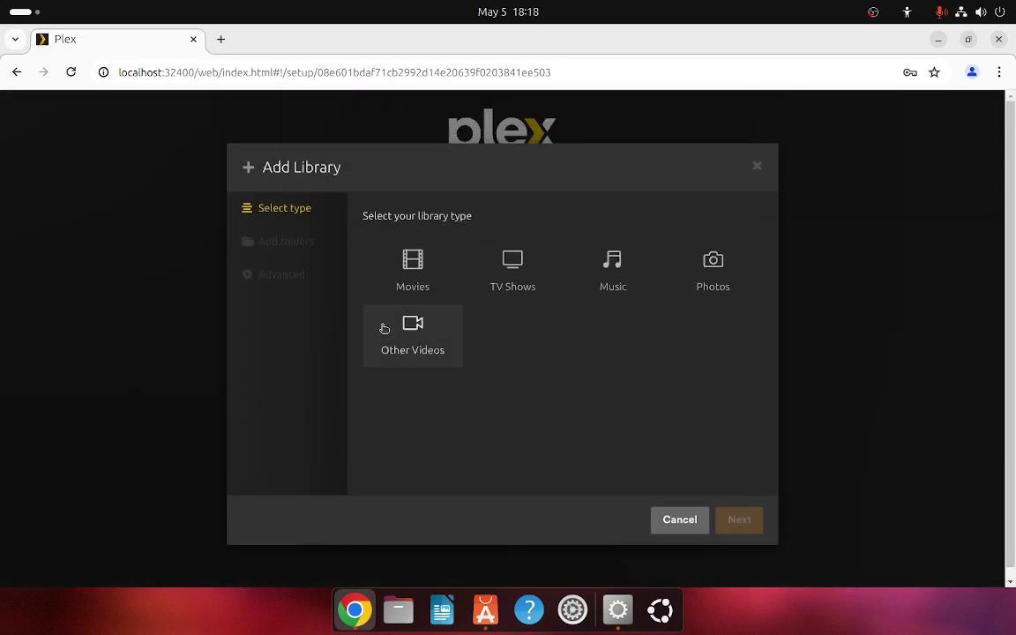
click(516, 279)
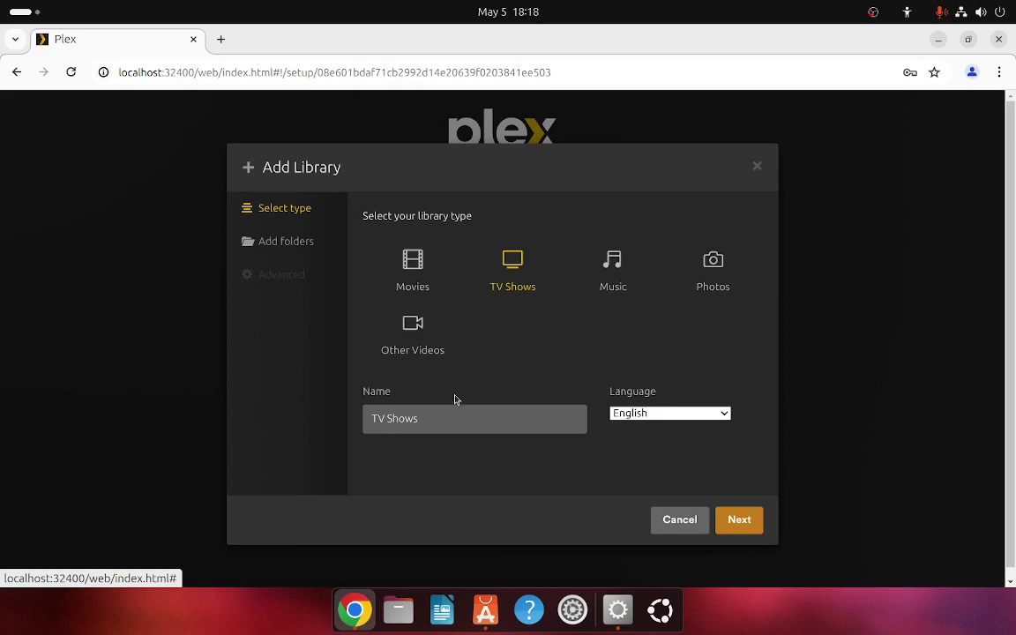
click(740, 519)
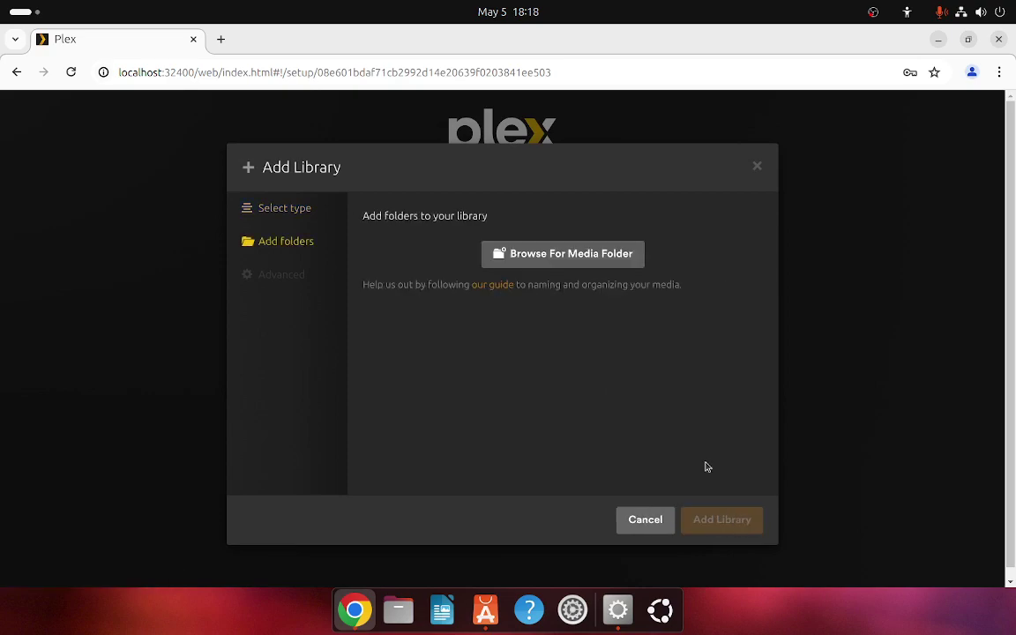
click(607, 259)
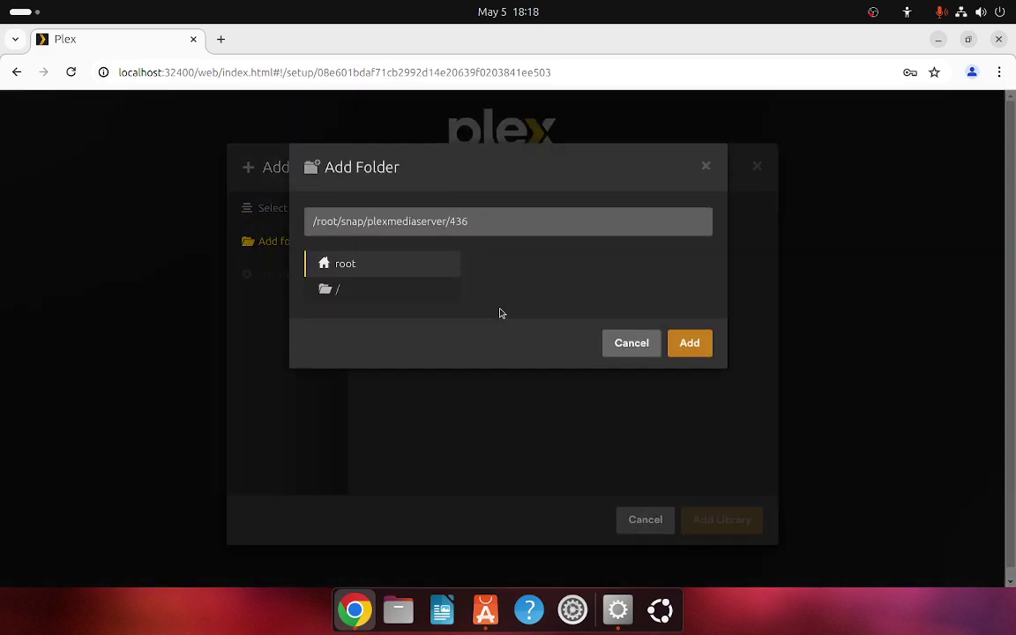
click(306, 291)
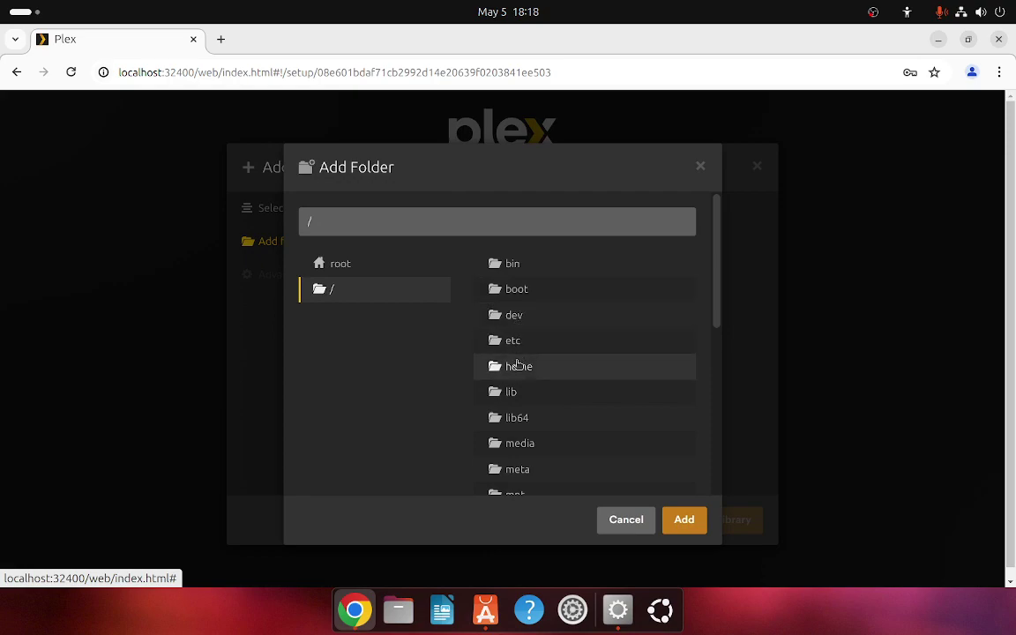
click(517, 365)
click(530, 290)
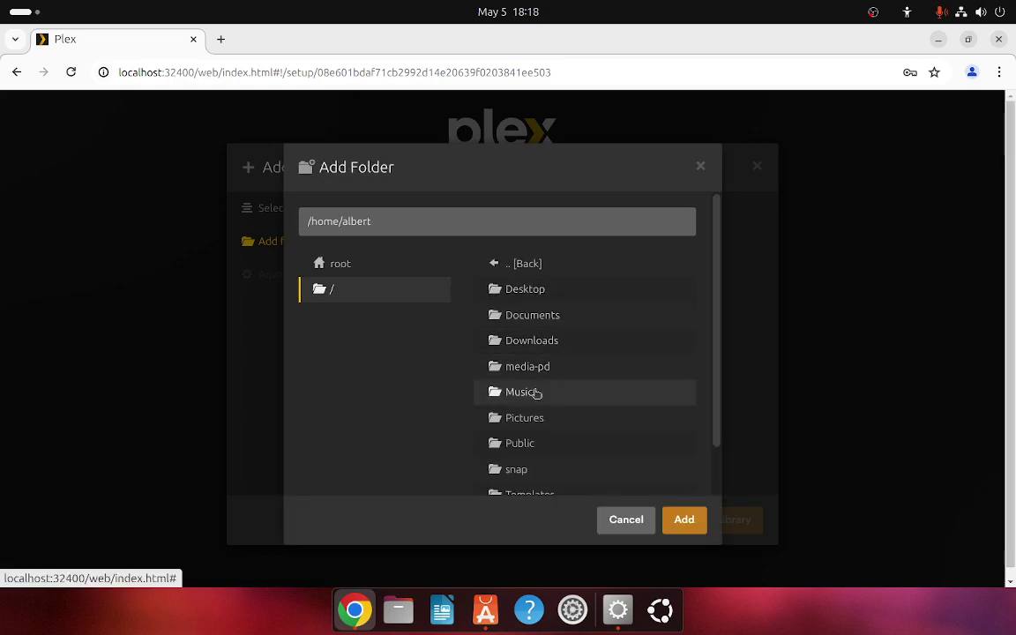
click(528, 369)
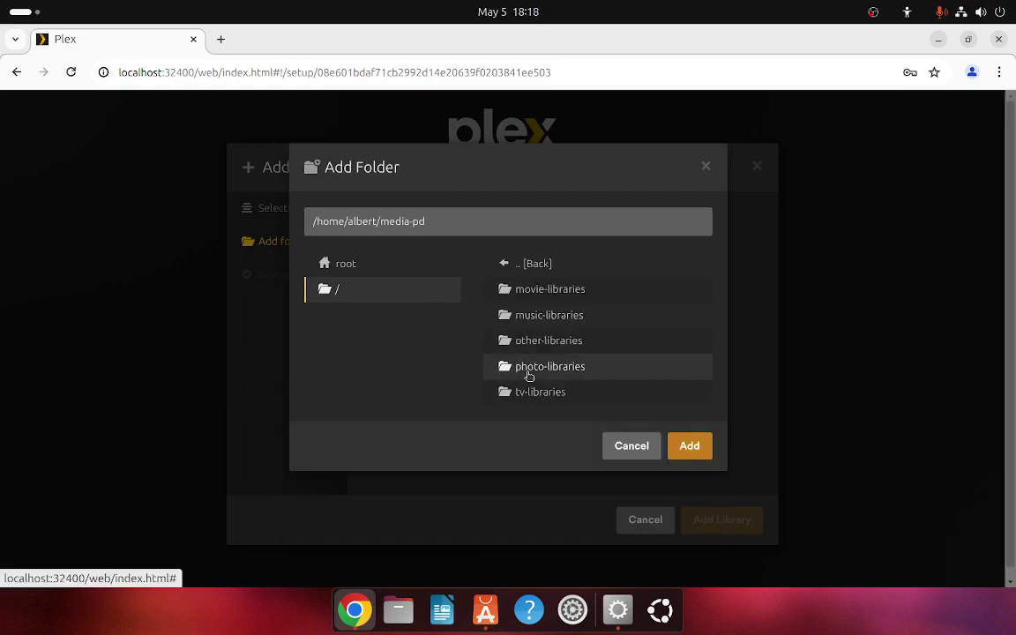
click(540, 391)
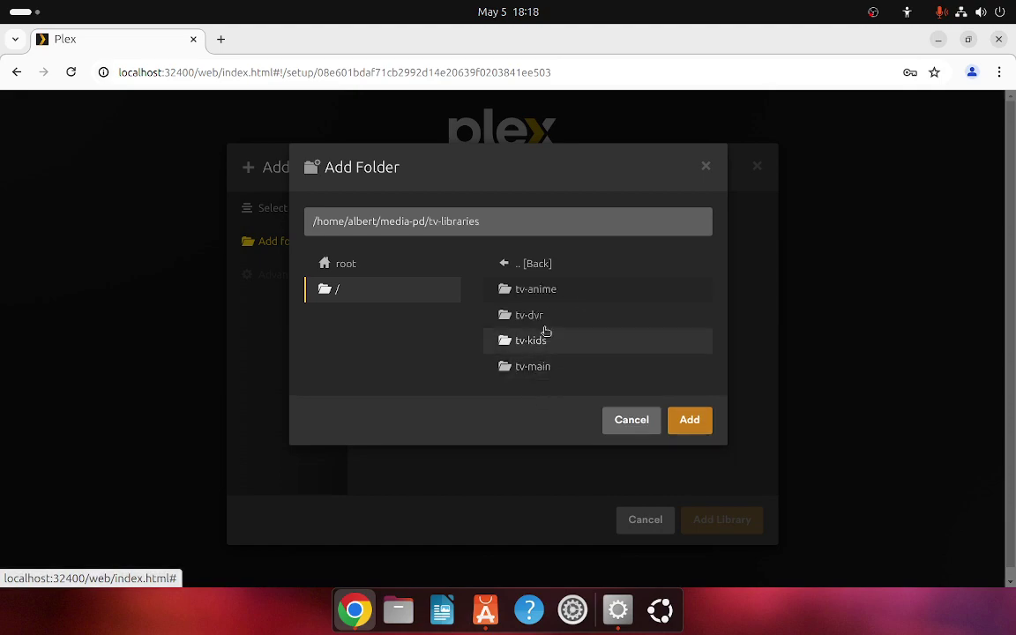
click(524, 369)
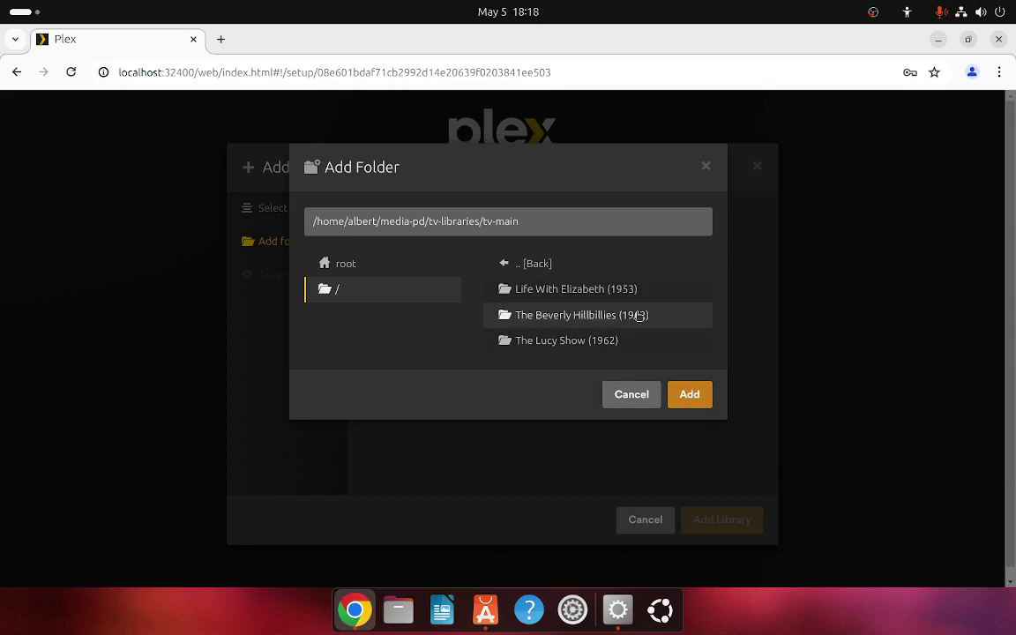
click(690, 395)
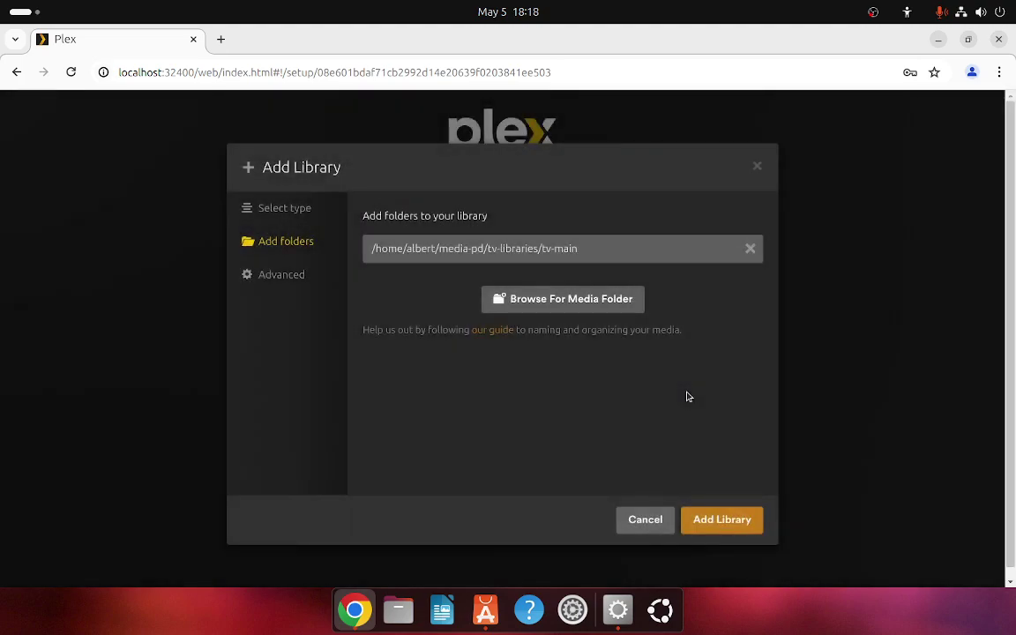
Set episode ordering to TheTVDB under Advanced and create the TV Shows library
click(282, 276)
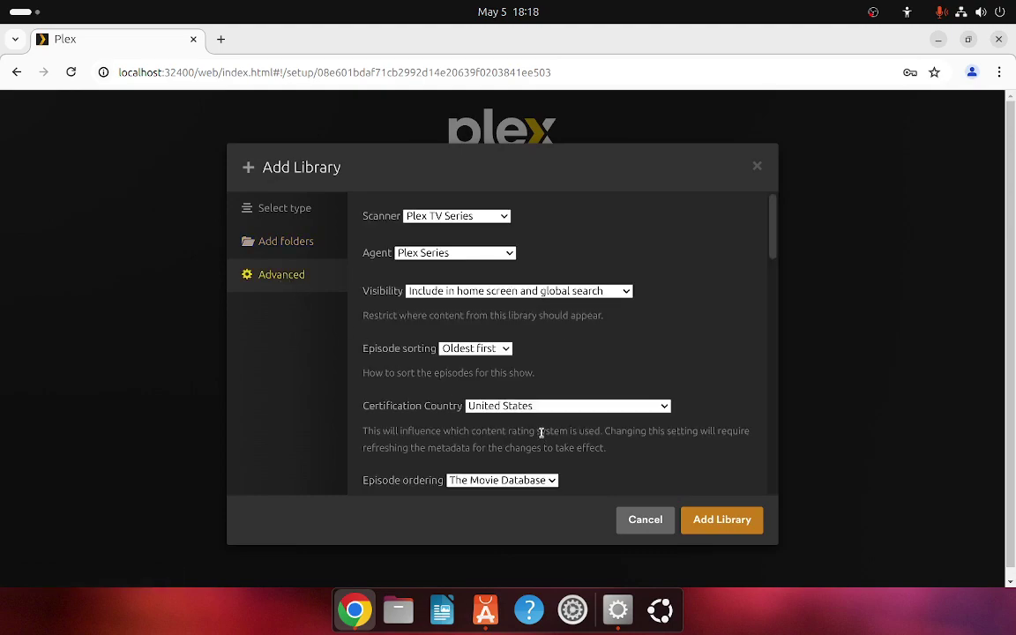
scroll(541, 432, down, 2)
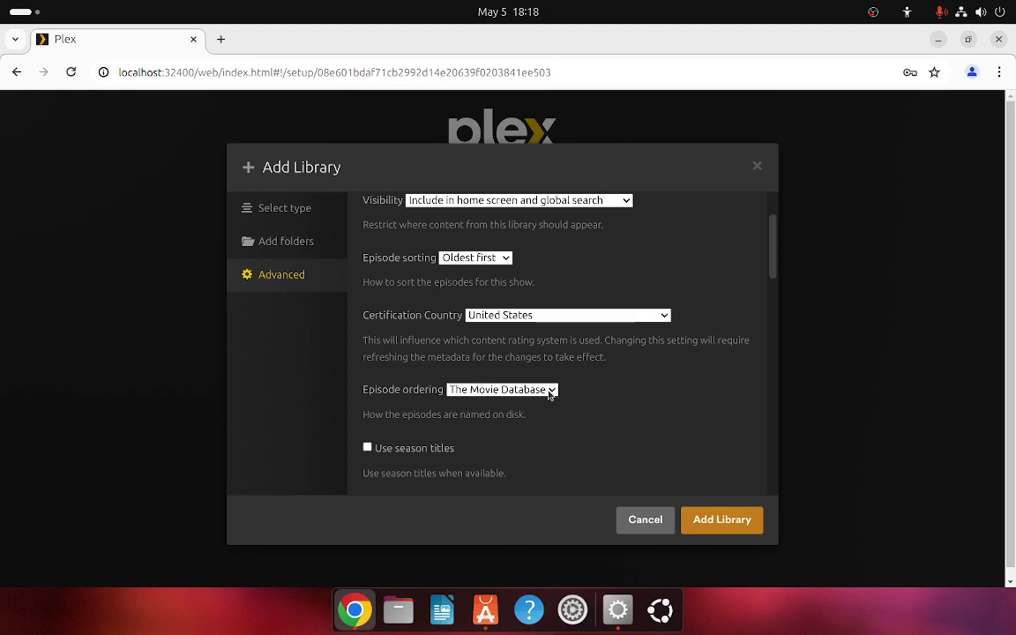
click(548, 393)
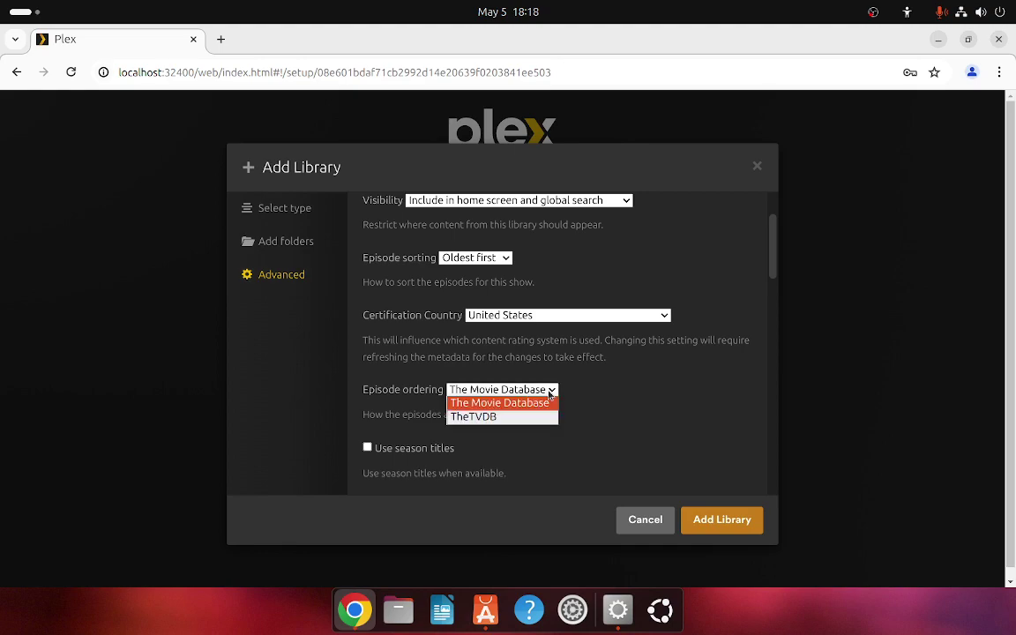
click(509, 417)
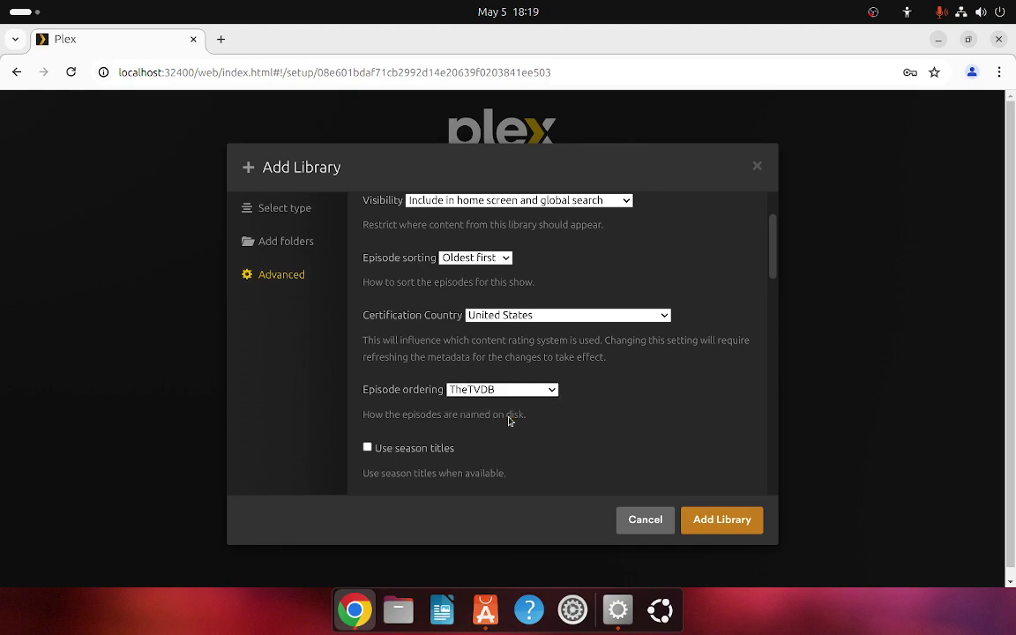
click(697, 520)
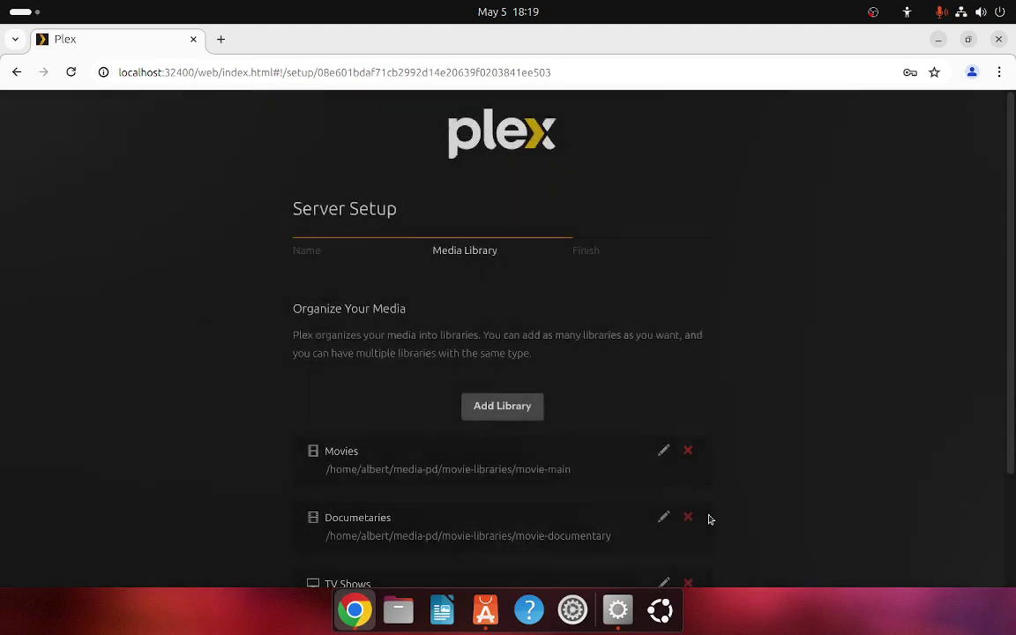
Start another library of type TV Shows and continue to the folder step
click(494, 404)
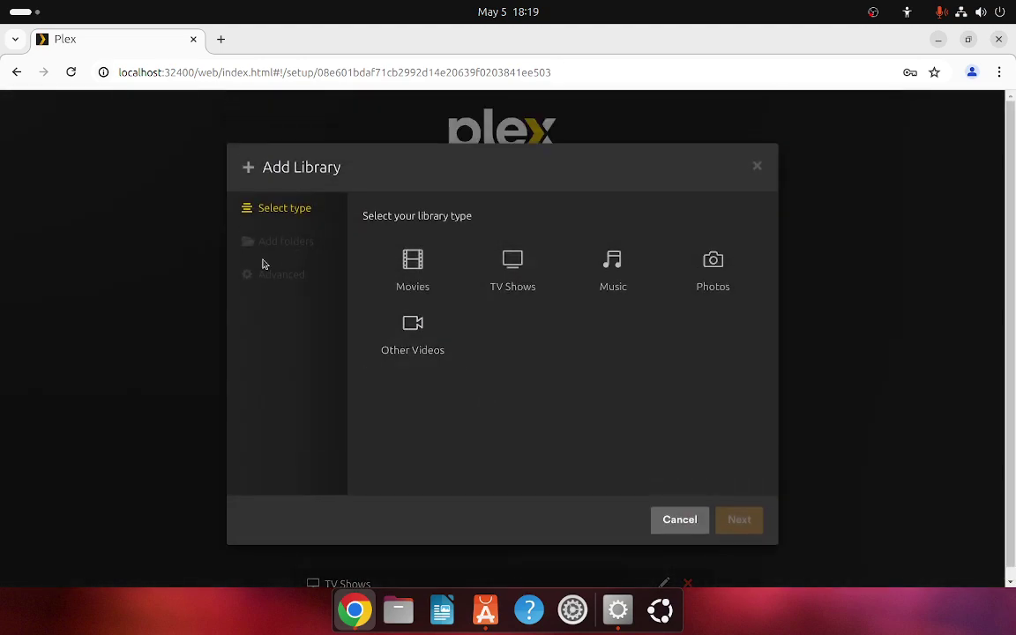
click(513, 268)
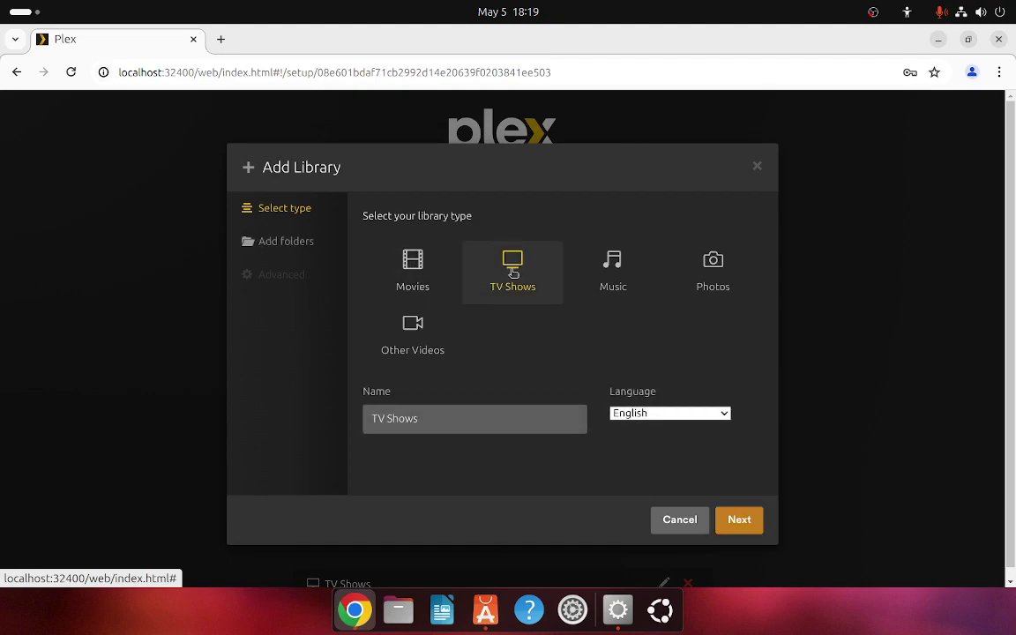
click(440, 411)
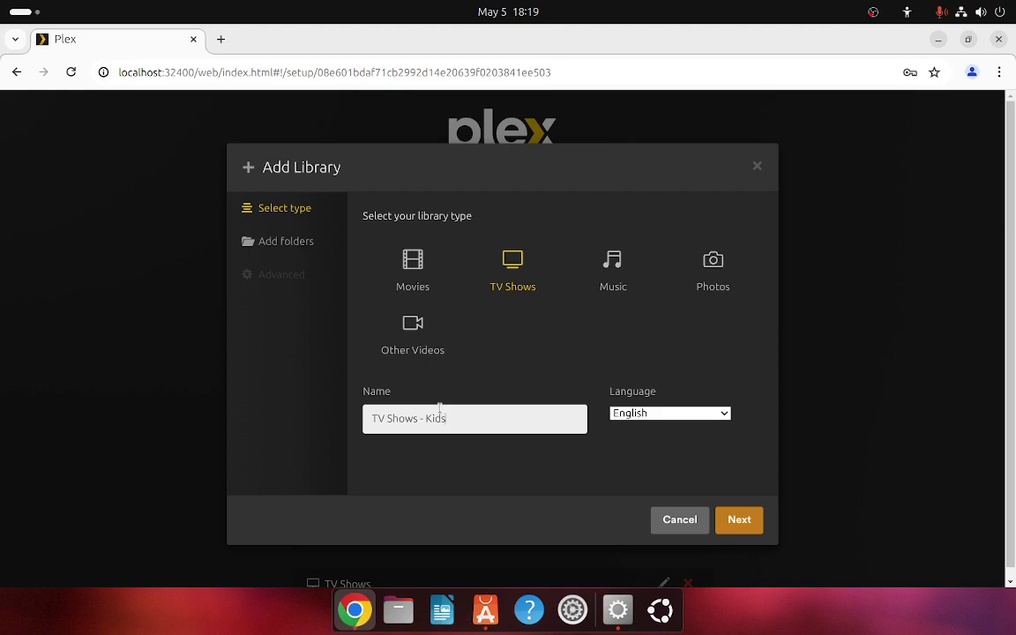
click(753, 530)
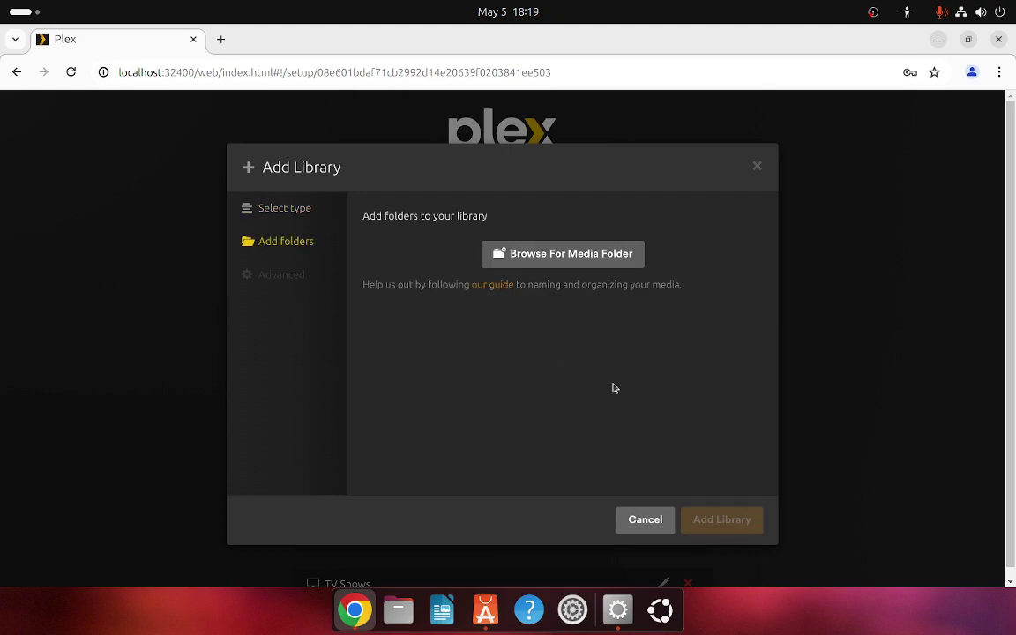
Add the media-pd/tv-libraries/tv-kids folder to the new library
click(570, 253)
click(338, 291)
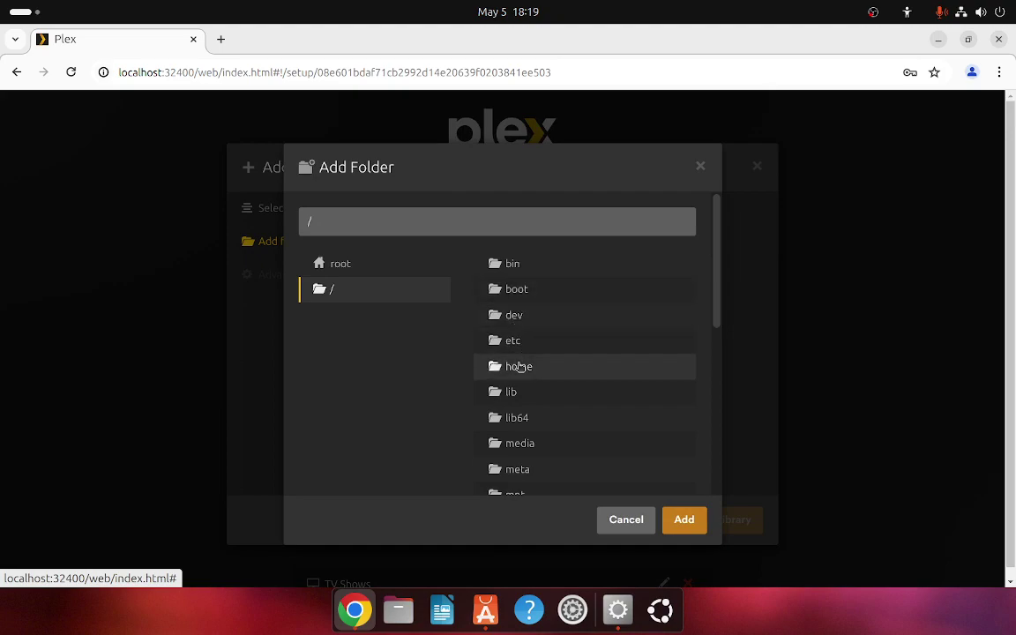
click(519, 367)
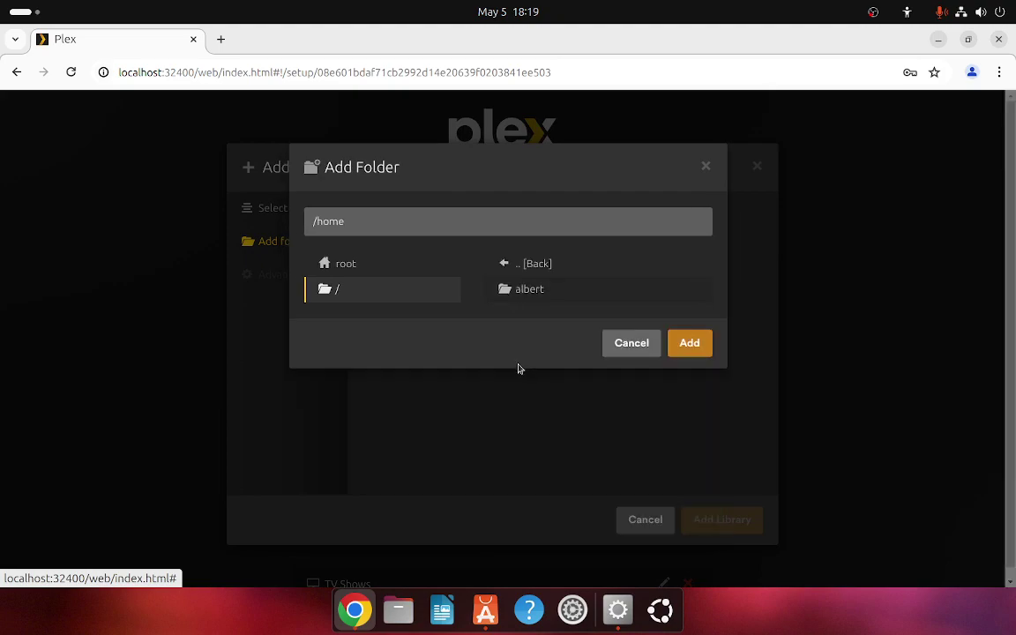
click(528, 298)
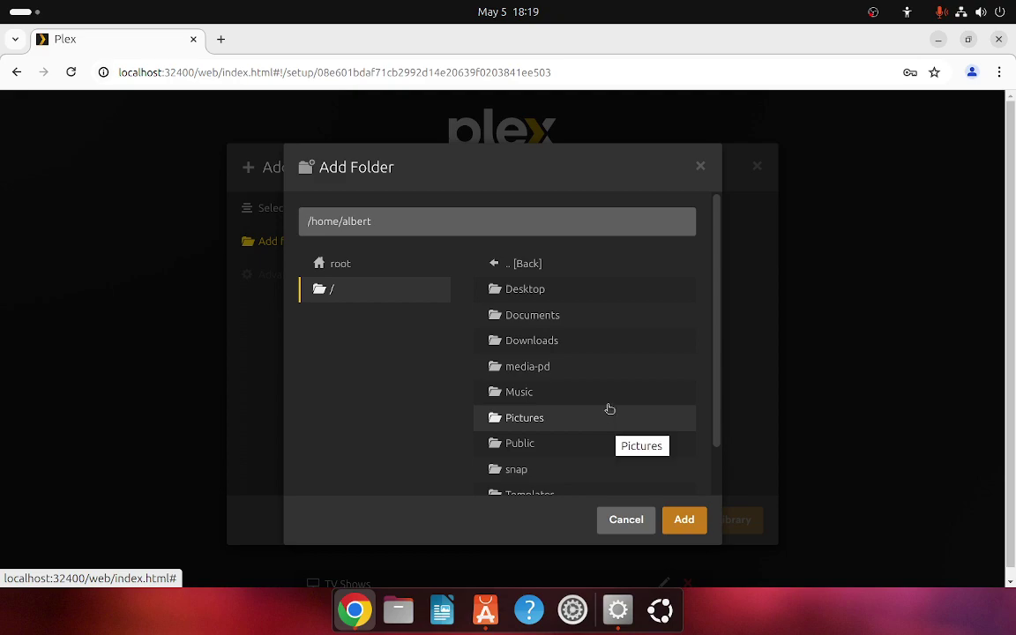
click(545, 366)
click(545, 391)
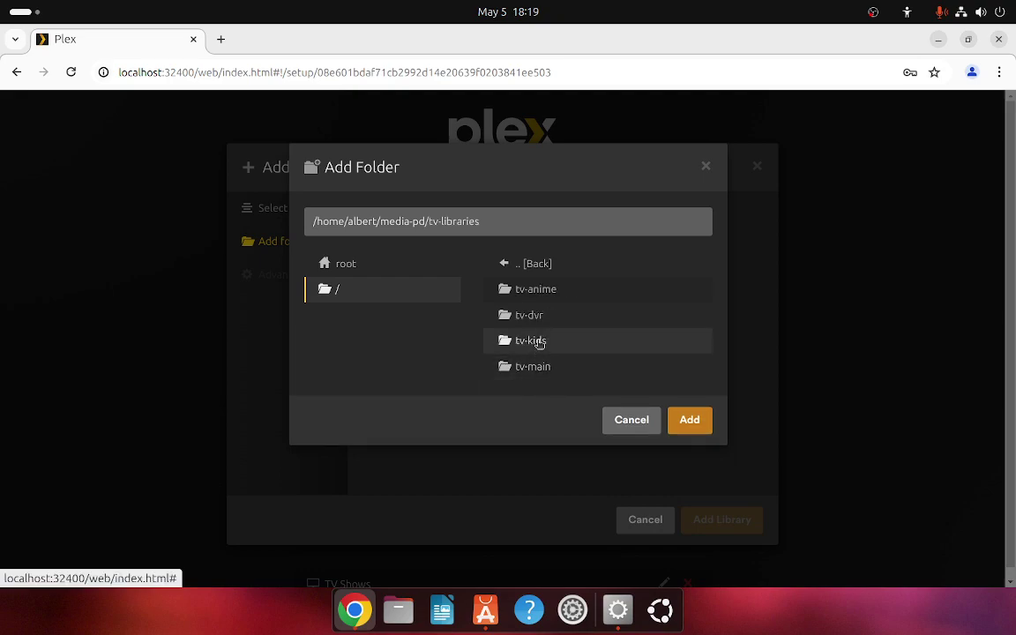
click(537, 340)
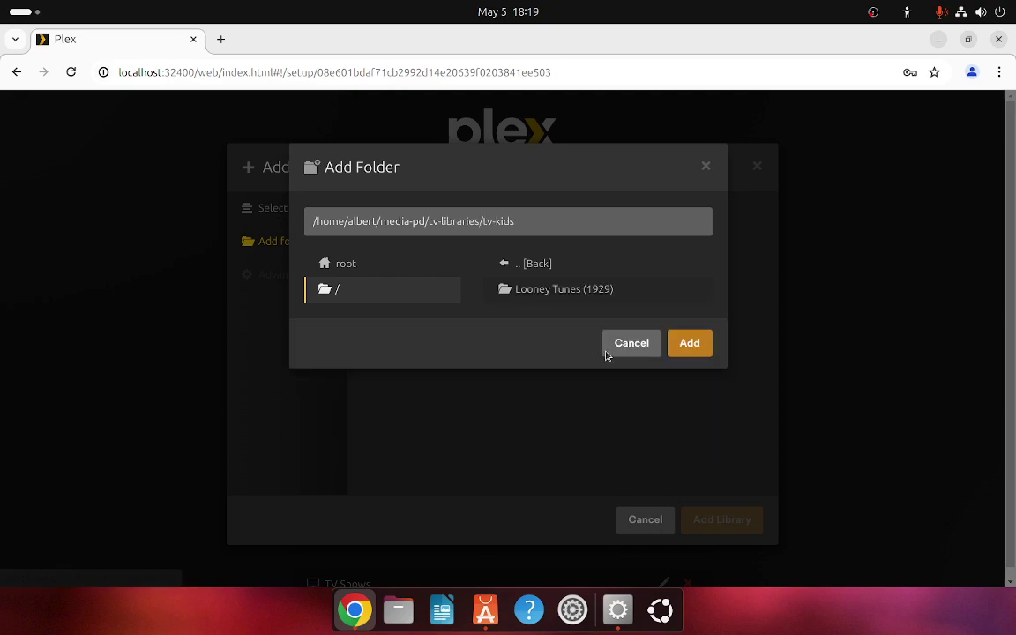
click(691, 344)
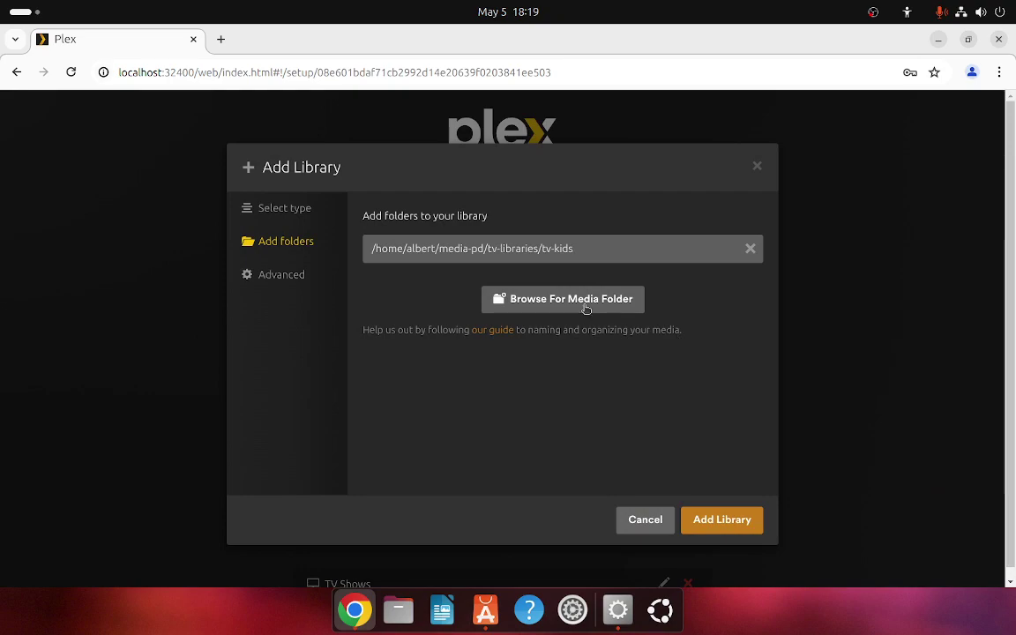
Set the library's episode ordering to TheTVDB under Advanced settings
click(300, 273)
scroll(395, 328, down, 3)
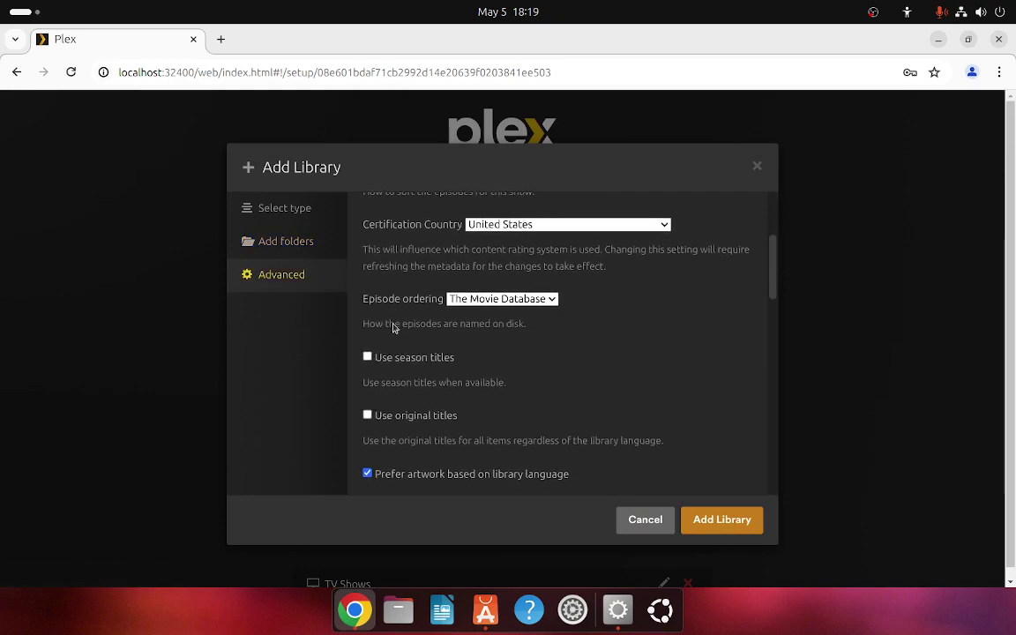
click(550, 301)
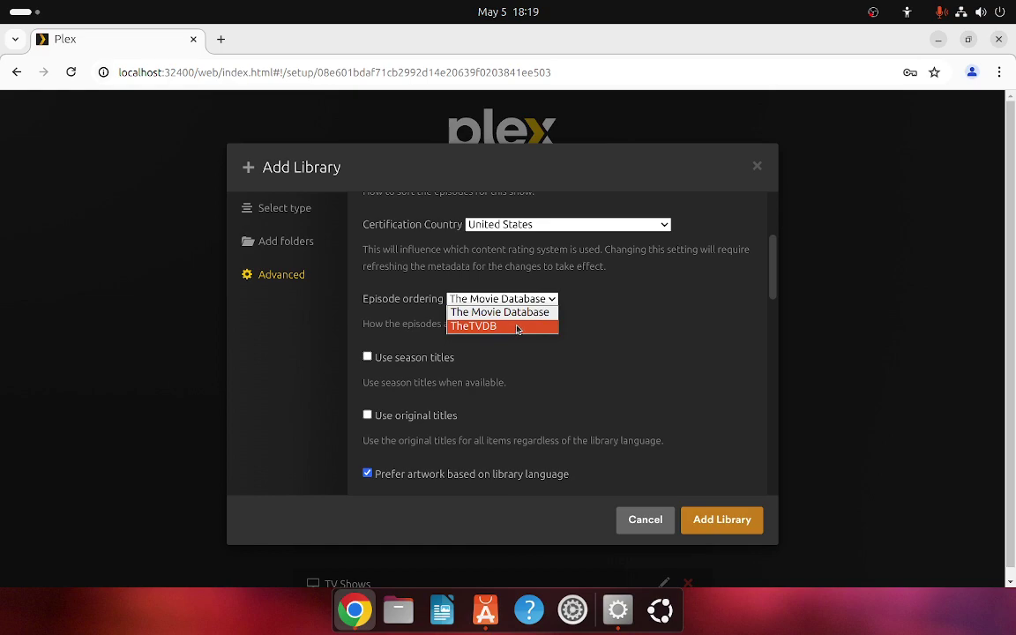
click(518, 327)
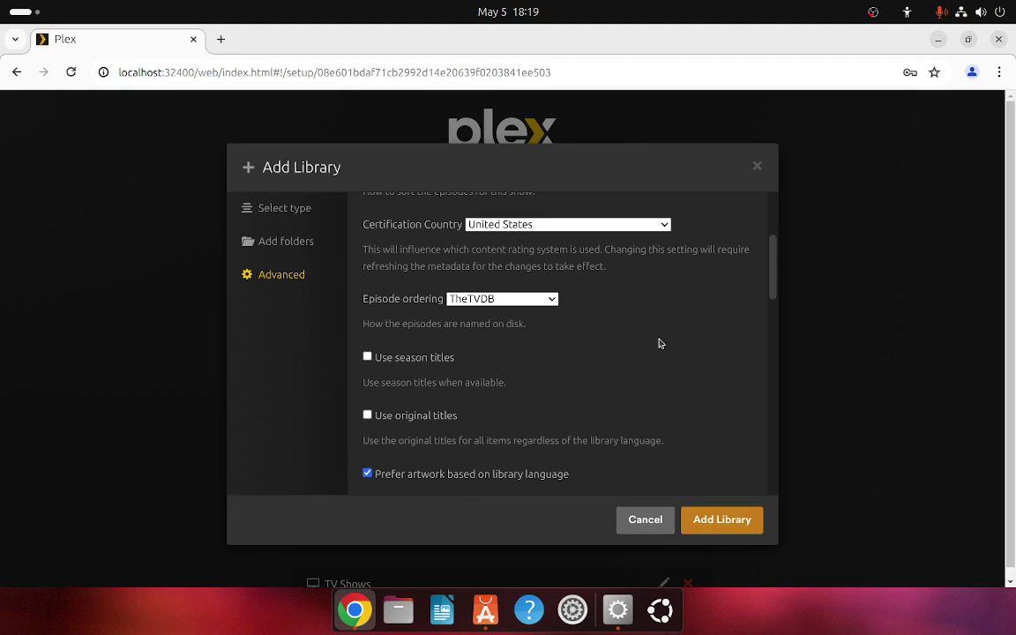
Create the TV Shows - Kids library, then start a Music library and reach its folders step
click(706, 520)
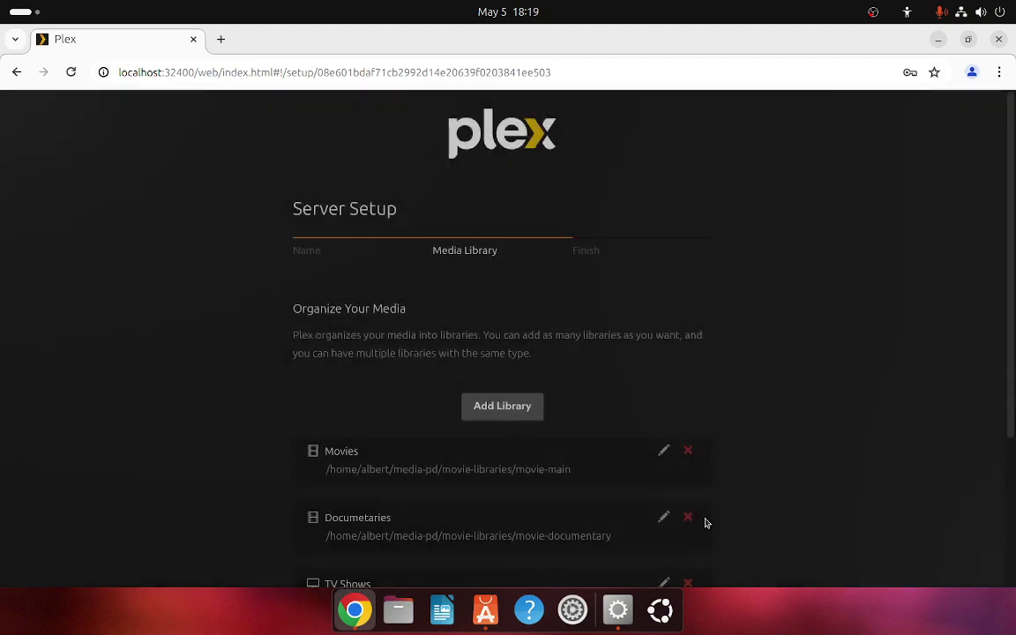
scroll(619, 421, down, 5)
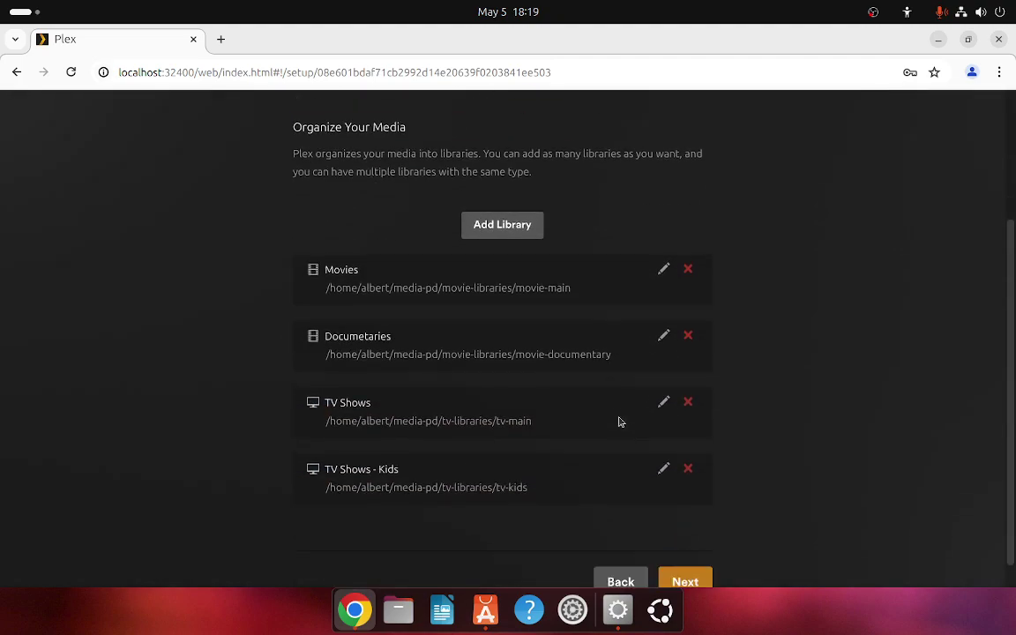
click(499, 197)
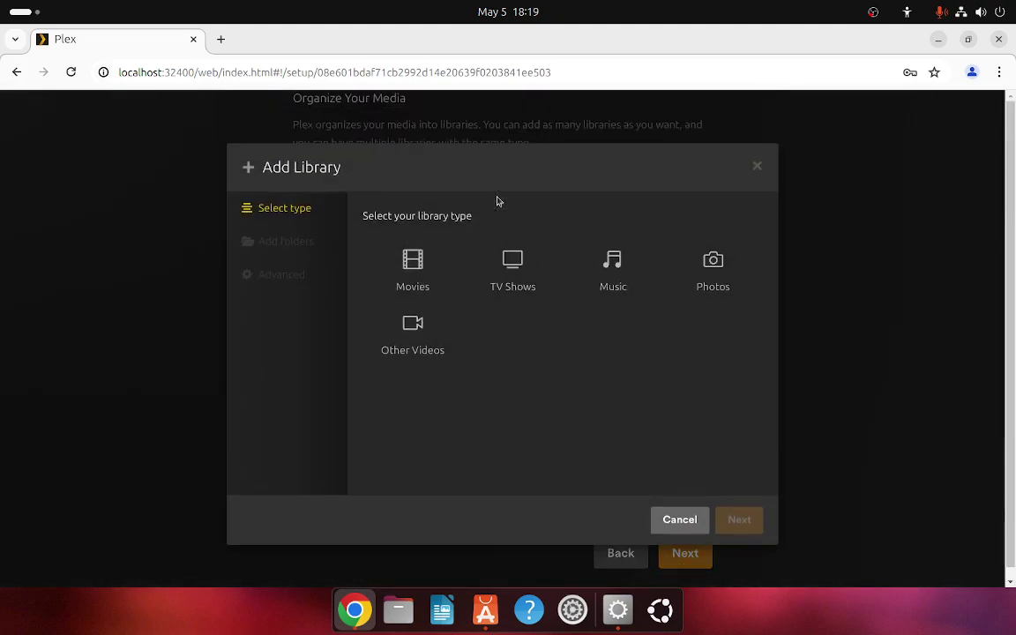
click(613, 268)
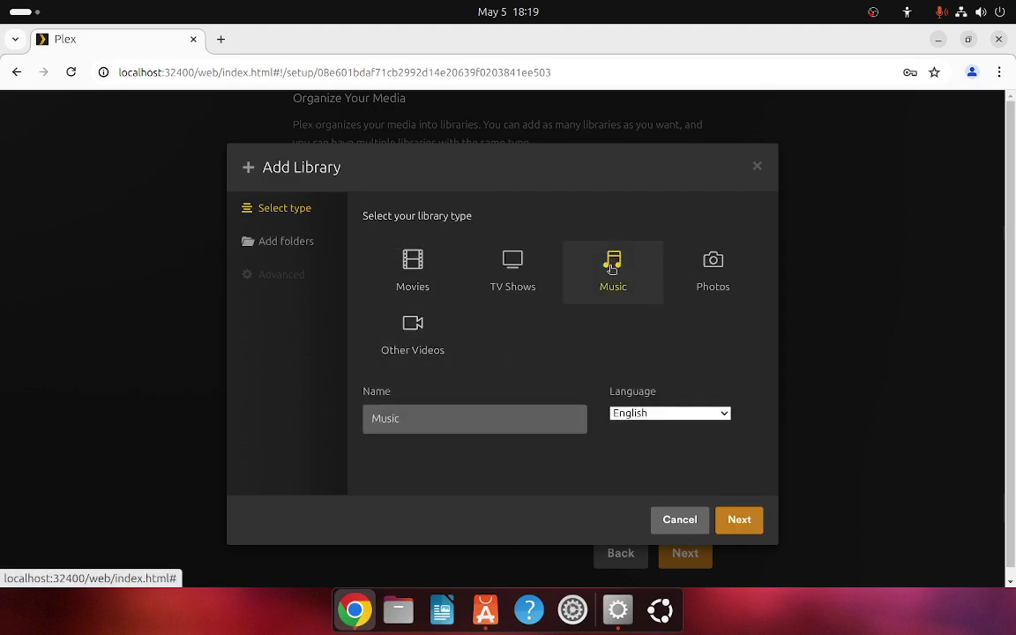
click(737, 525)
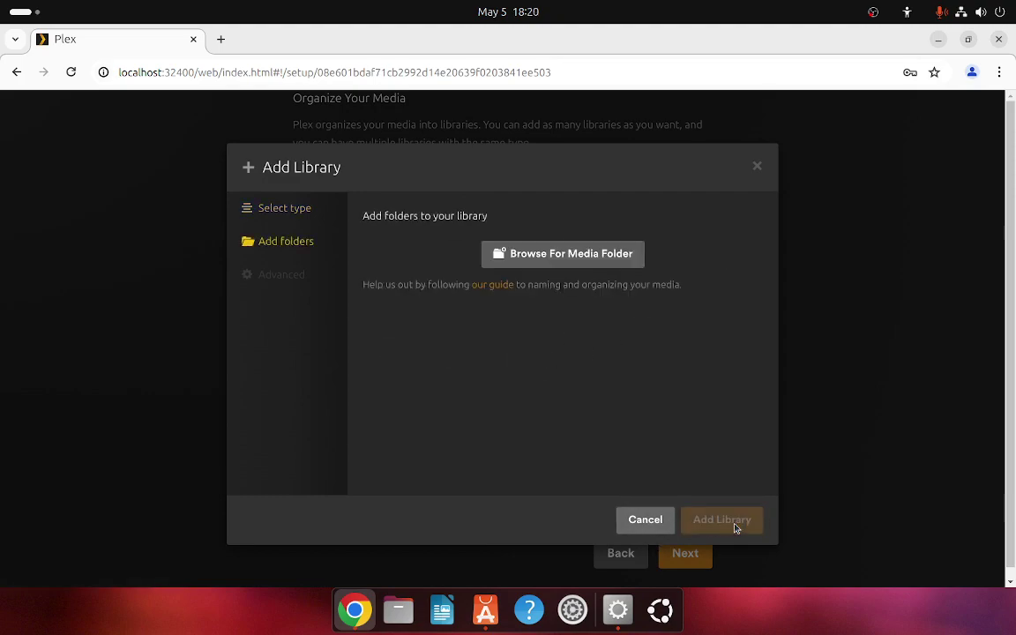
Open the folder browser and look through the home and root user folders
click(568, 255)
click(354, 298)
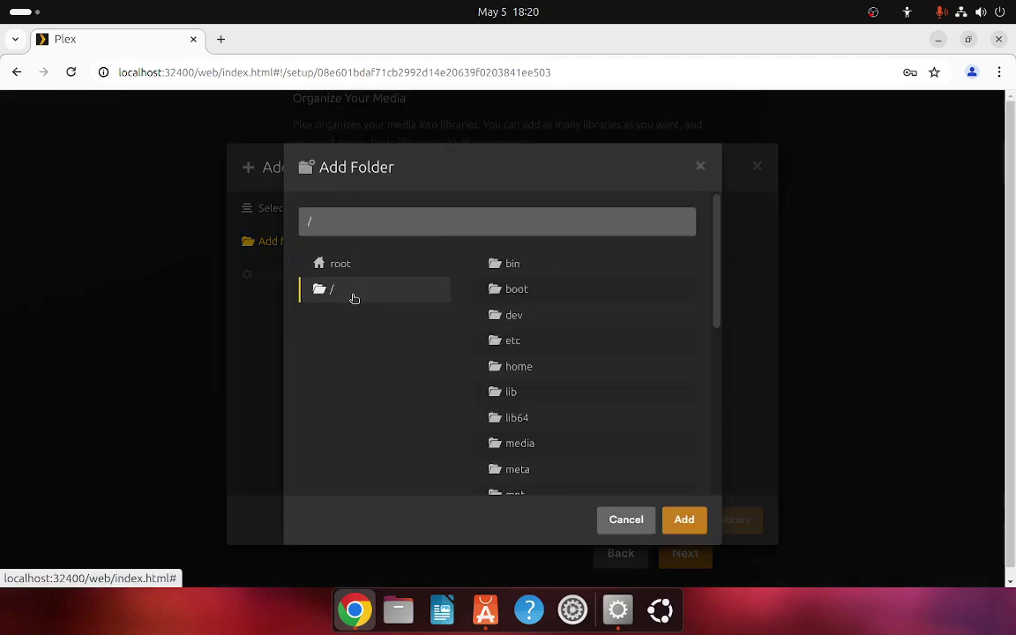
scroll(412, 435, down, 5)
scroll(423, 431, up, 3)
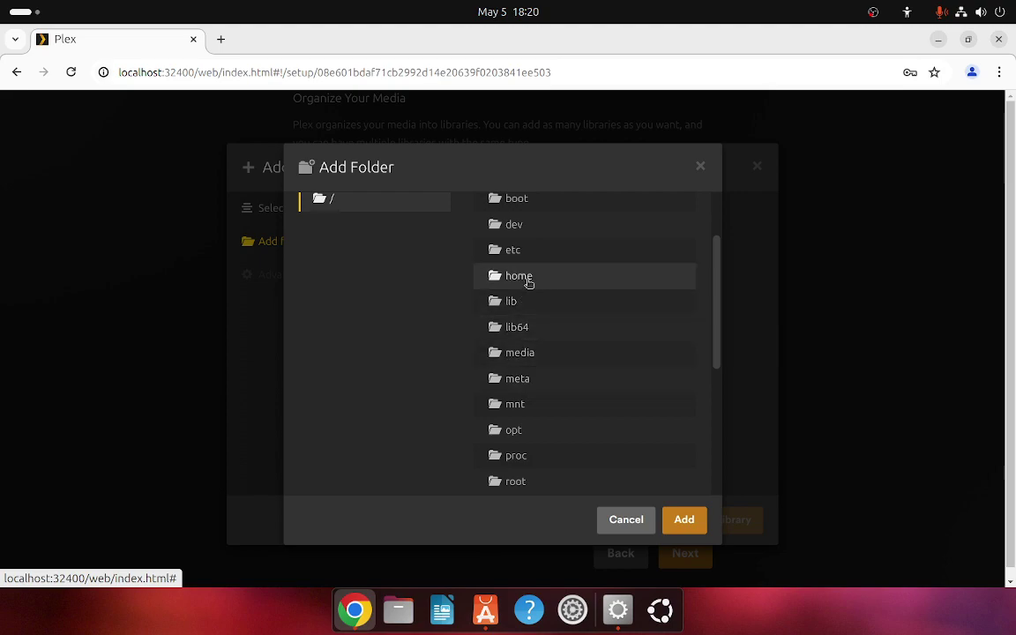
click(527, 281)
click(530, 283)
scroll(508, 357, down, 2)
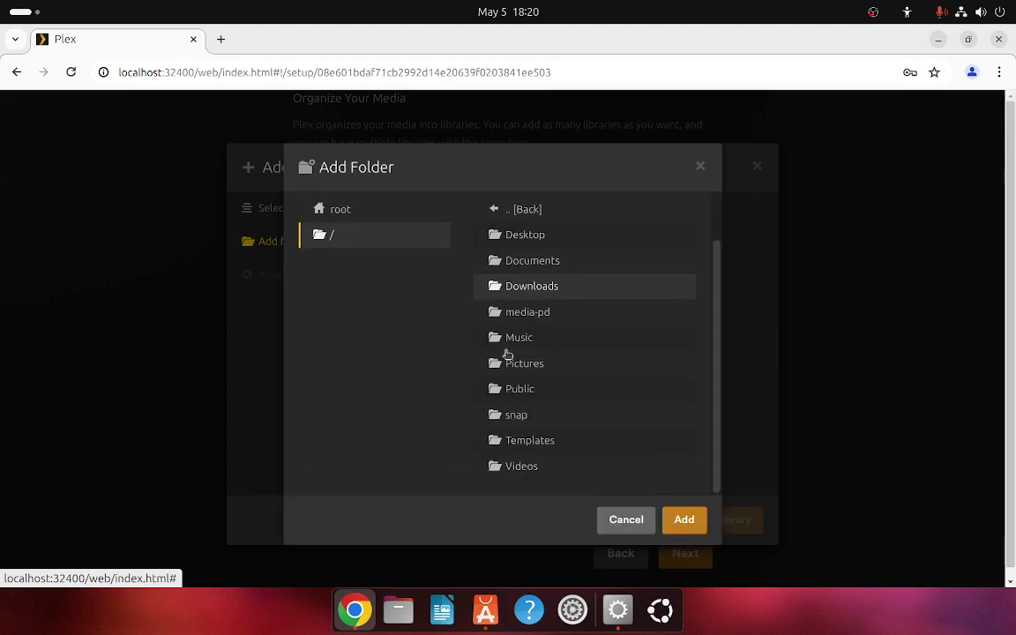
scroll(508, 353, up, 1)
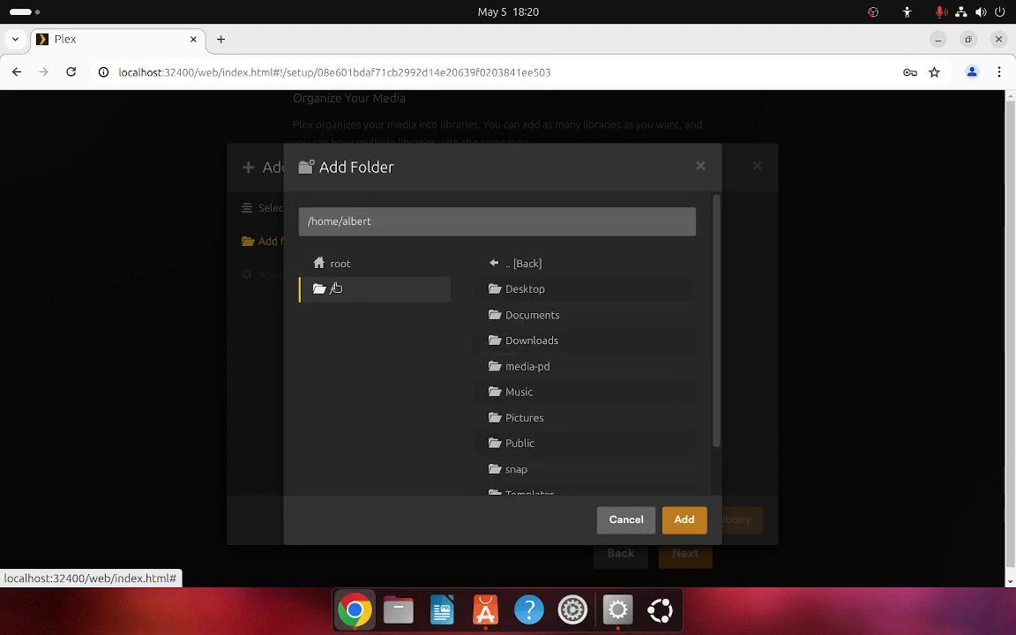
click(342, 266)
click(358, 297)
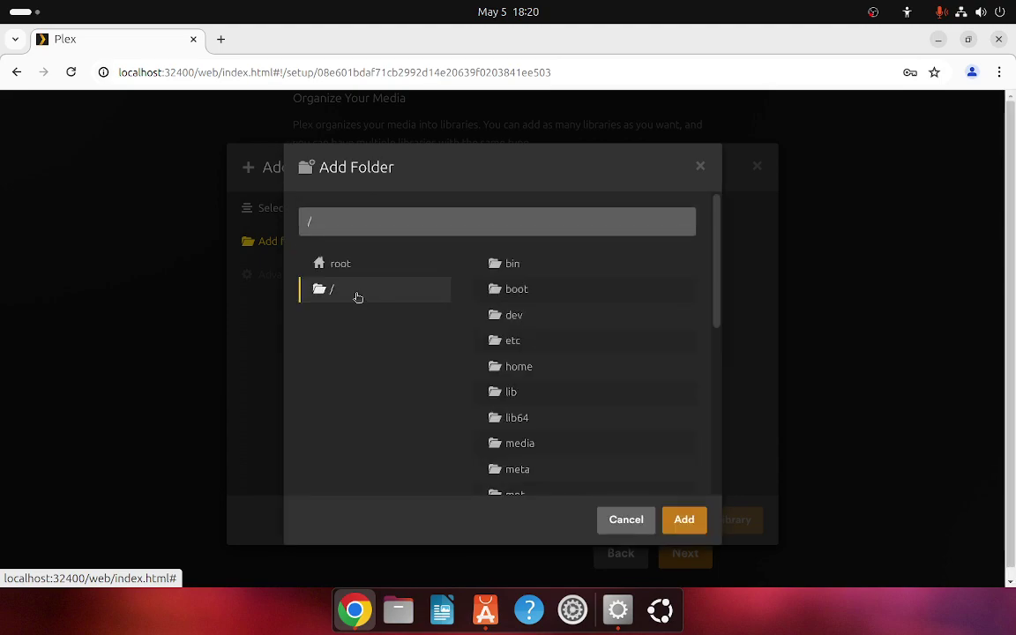
Explore the media folder, mounted drive and bin folder, returning to the filesystem root
scroll(540, 392, down, 1)
click(518, 354)
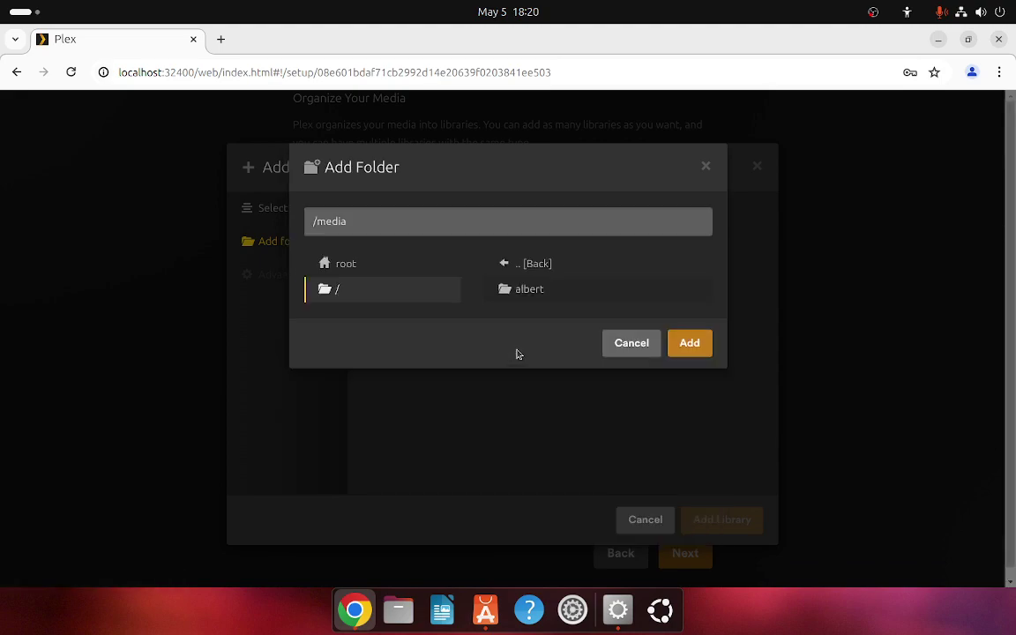
double_click(545, 291)
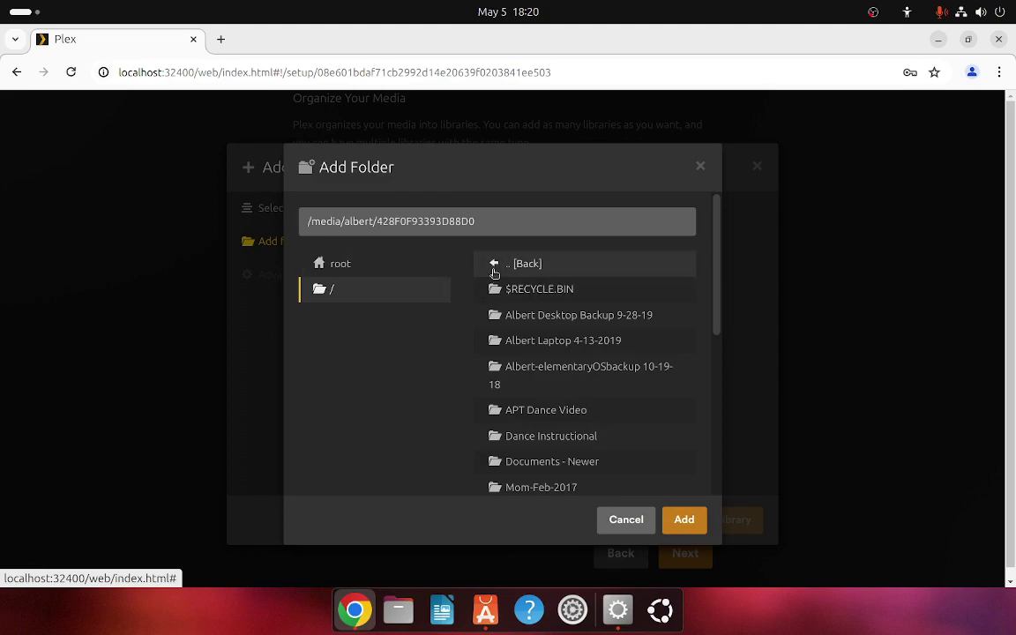
click(492, 272)
click(534, 291)
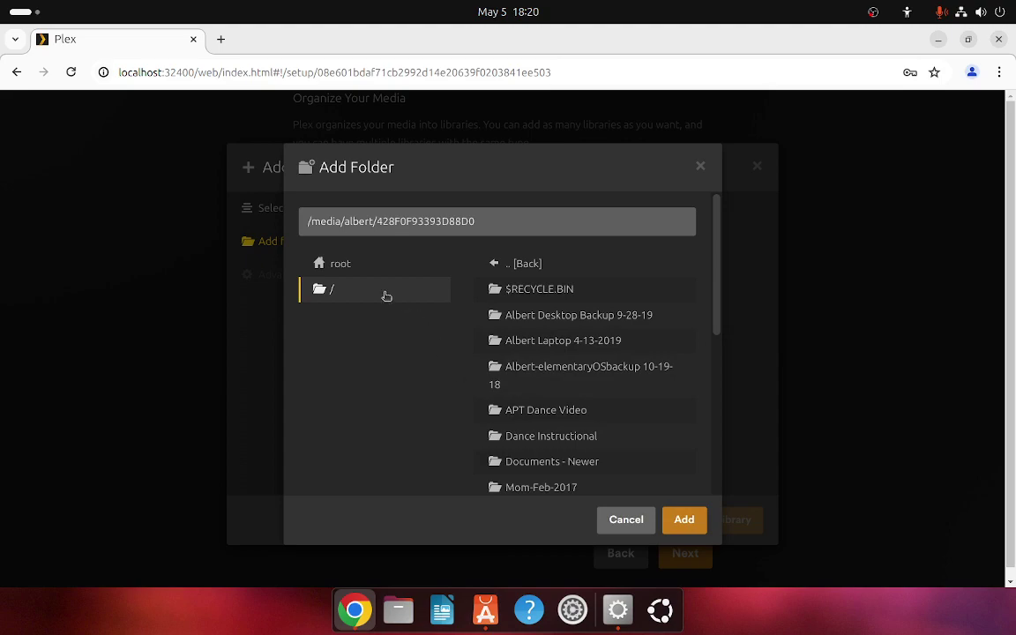
click(487, 268)
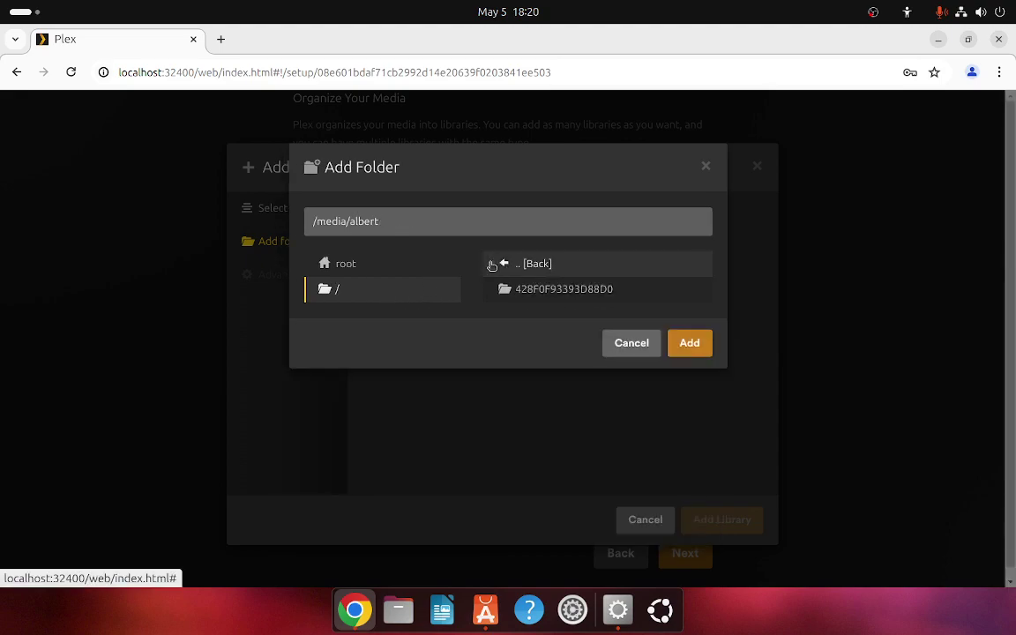
click(503, 265)
click(502, 265)
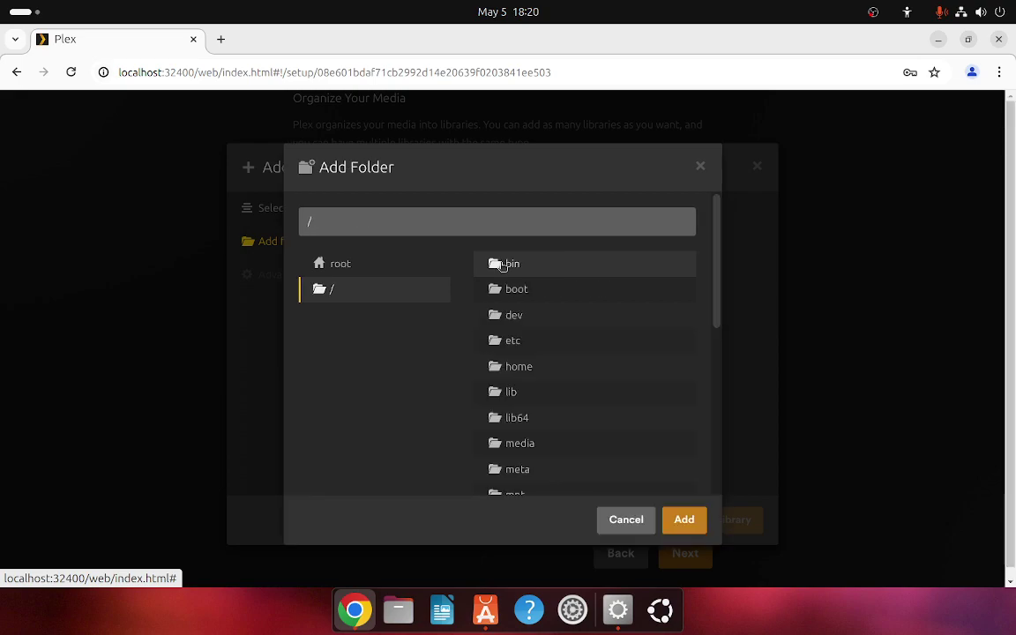
click(502, 264)
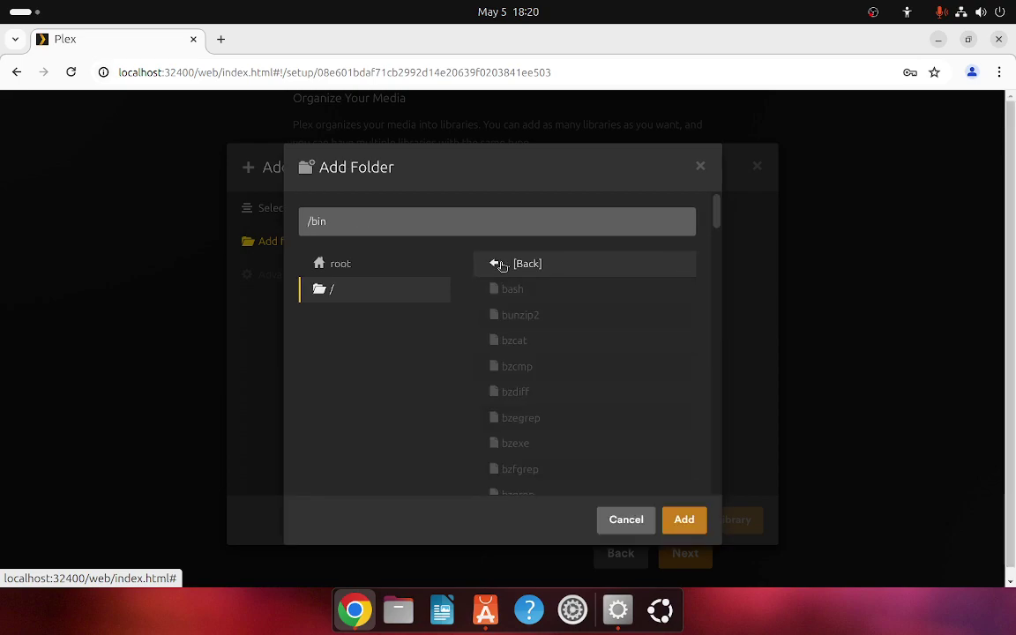
click(502, 265)
click(496, 266)
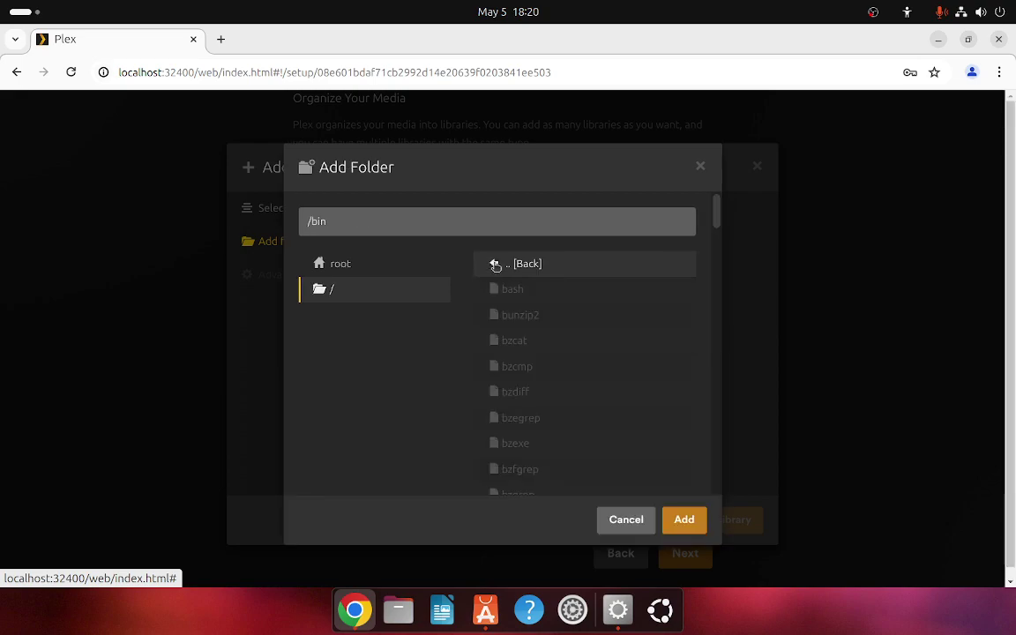
click(335, 265)
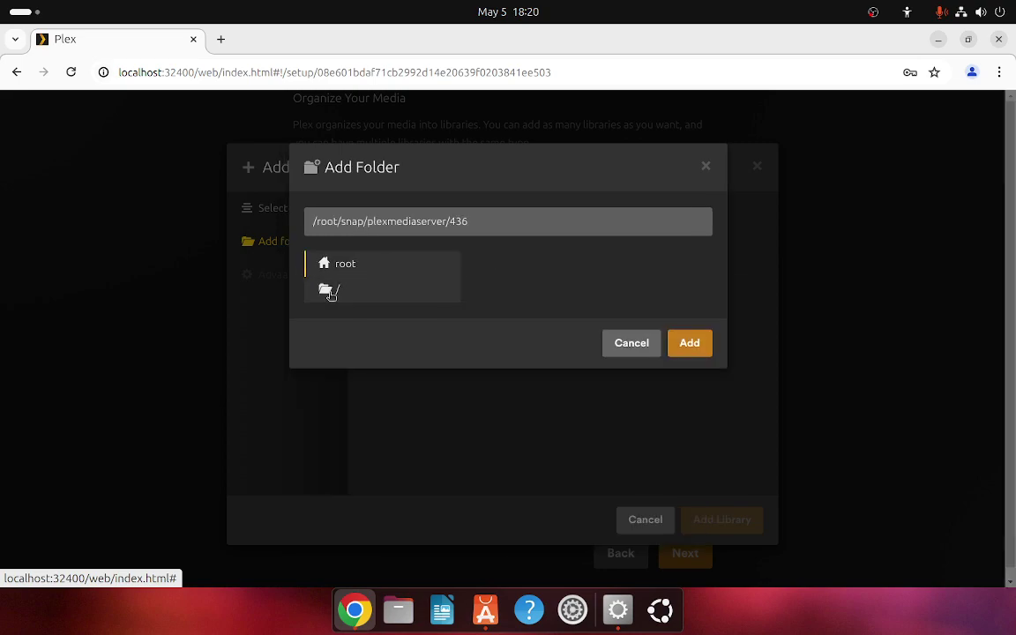
click(330, 292)
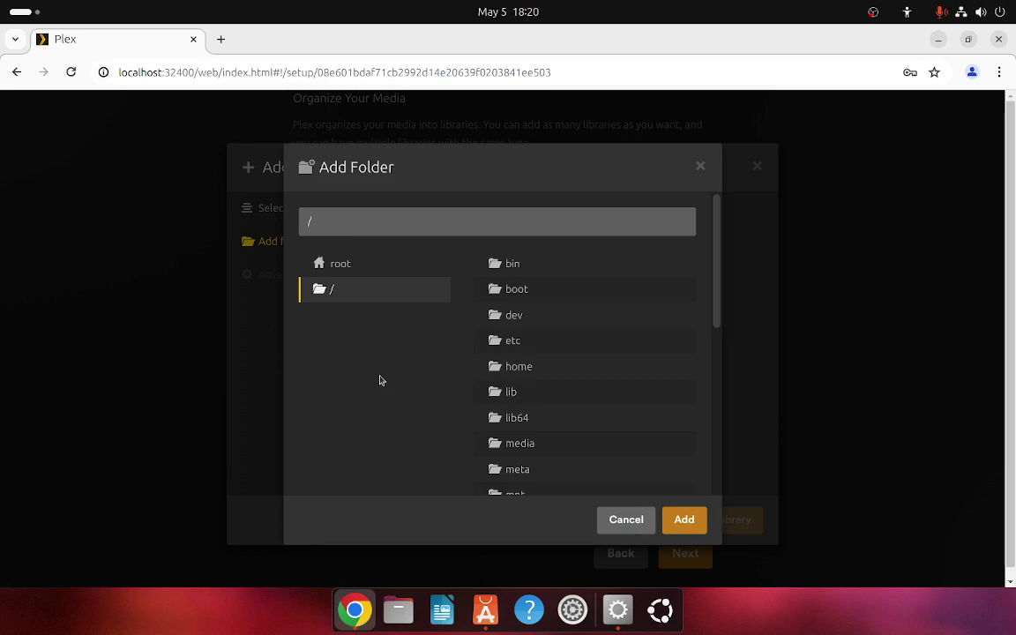
Add the Plex Media/music/music-main folder on the external drive and create the Music library
click(519, 443)
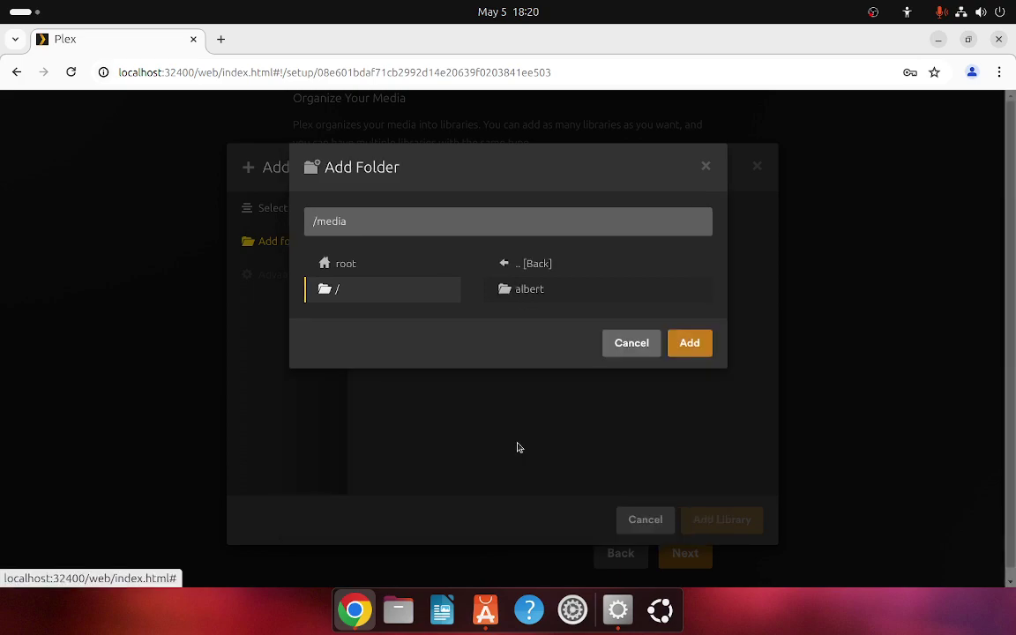
click(527, 289)
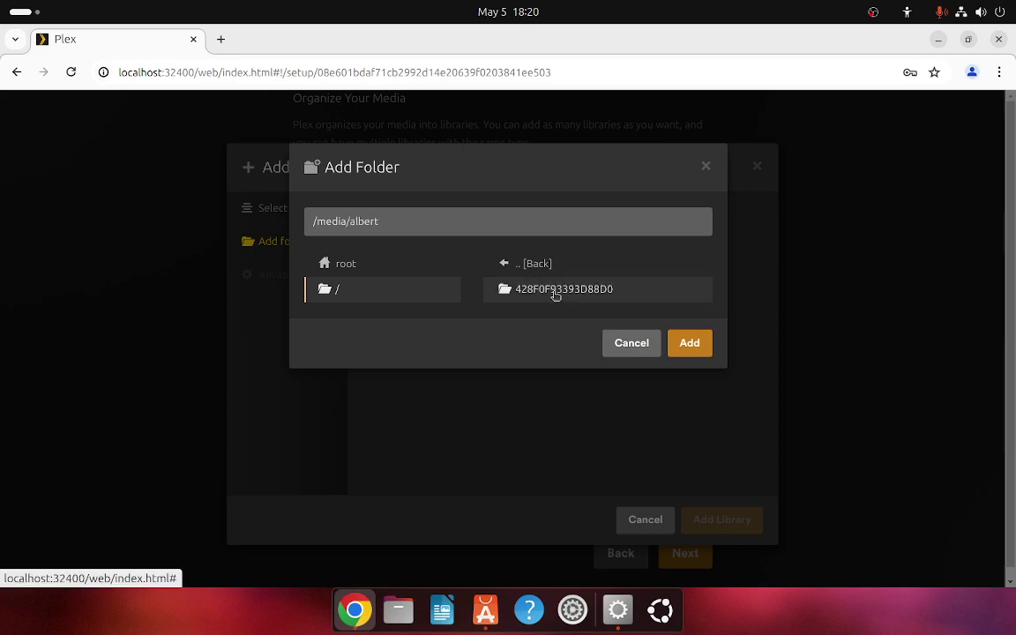
click(556, 295)
scroll(536, 405, down, 2)
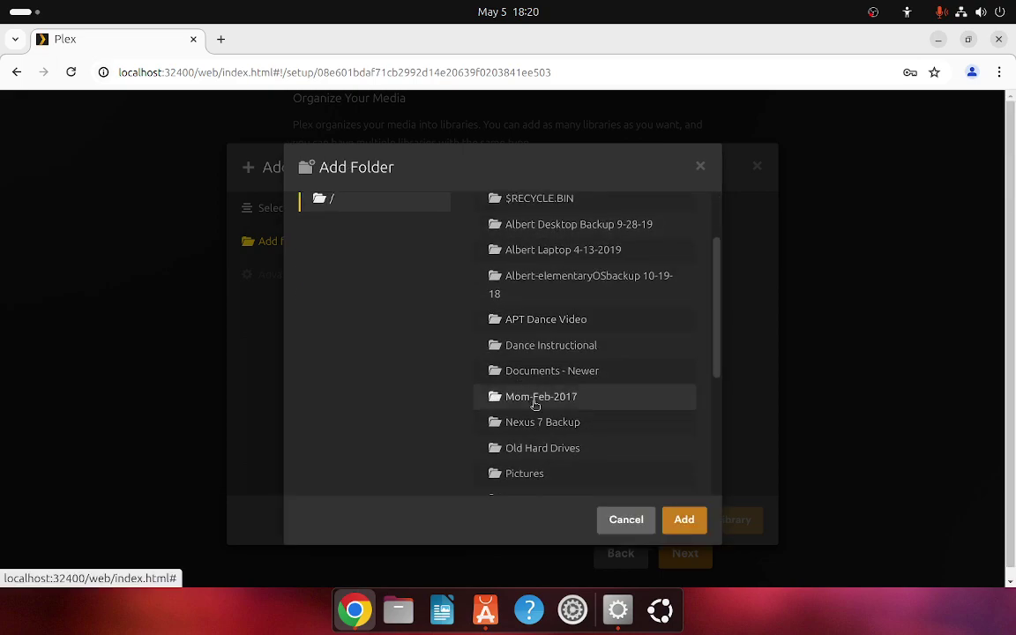
scroll(536, 404, down, 2)
click(534, 409)
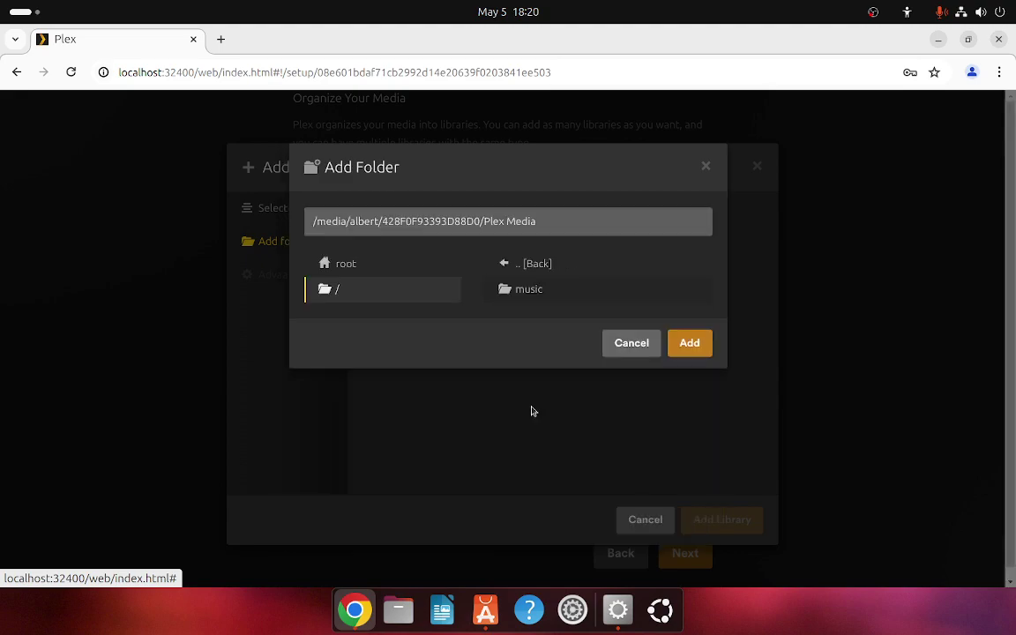
click(533, 291)
click(535, 291)
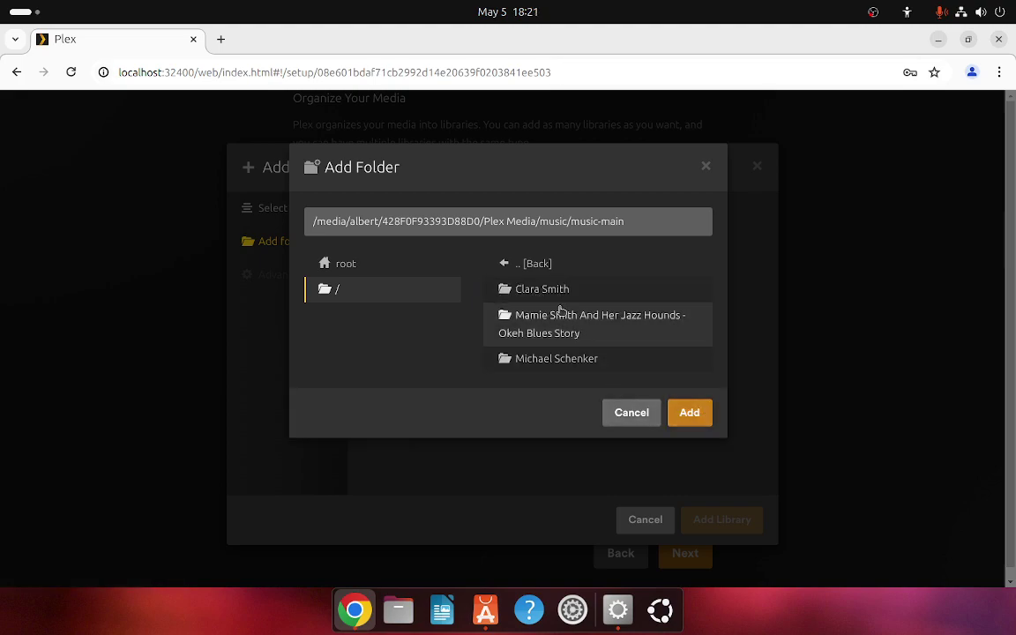
click(690, 413)
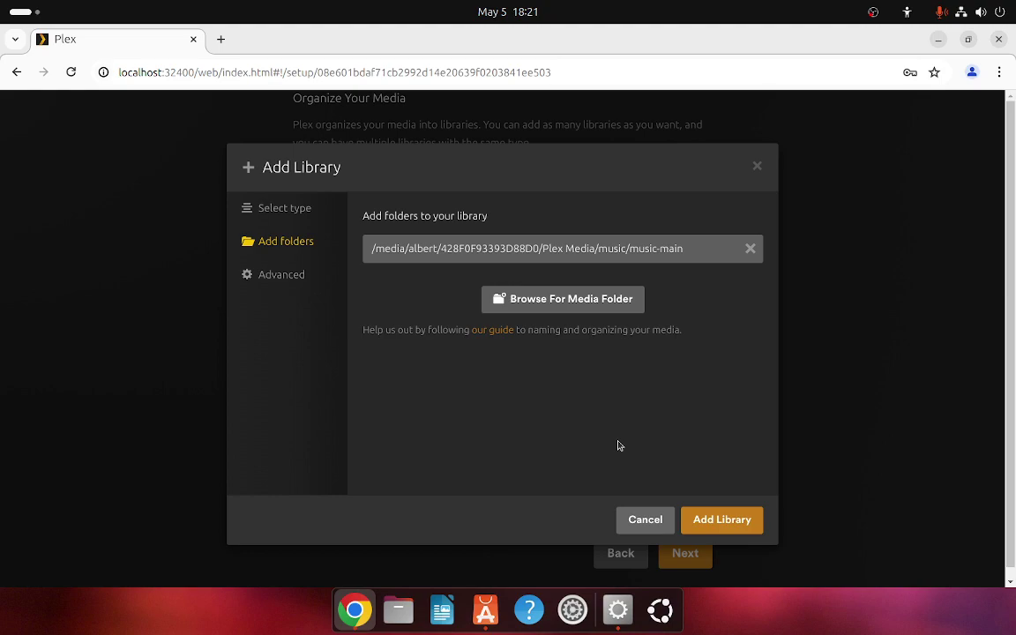
click(710, 521)
Finish Server Setup to land on Home with Continue Watching and On Deck
scroll(781, 459, down, 2)
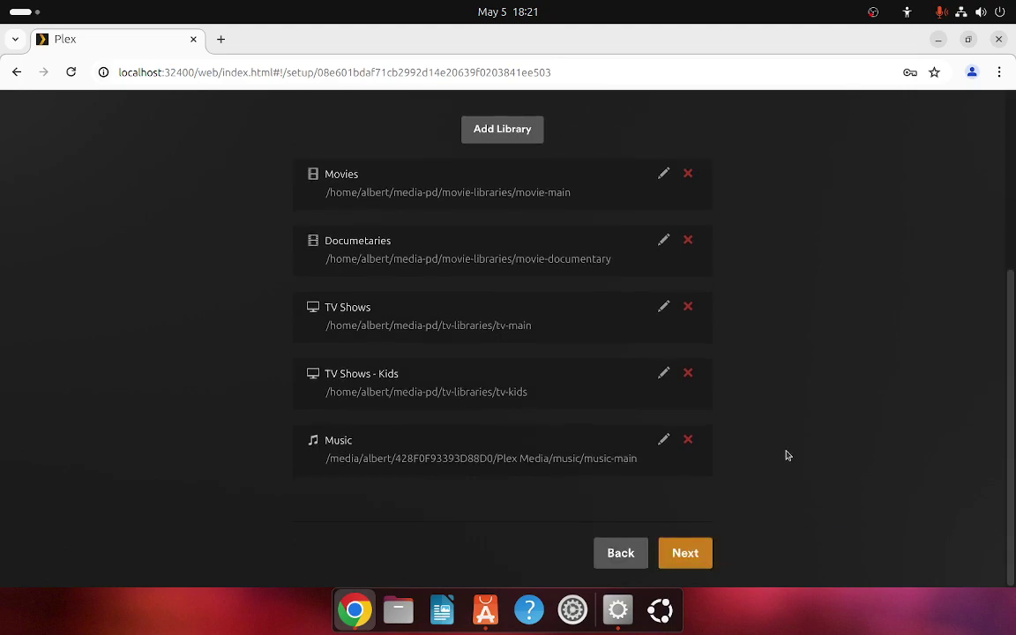
click(702, 552)
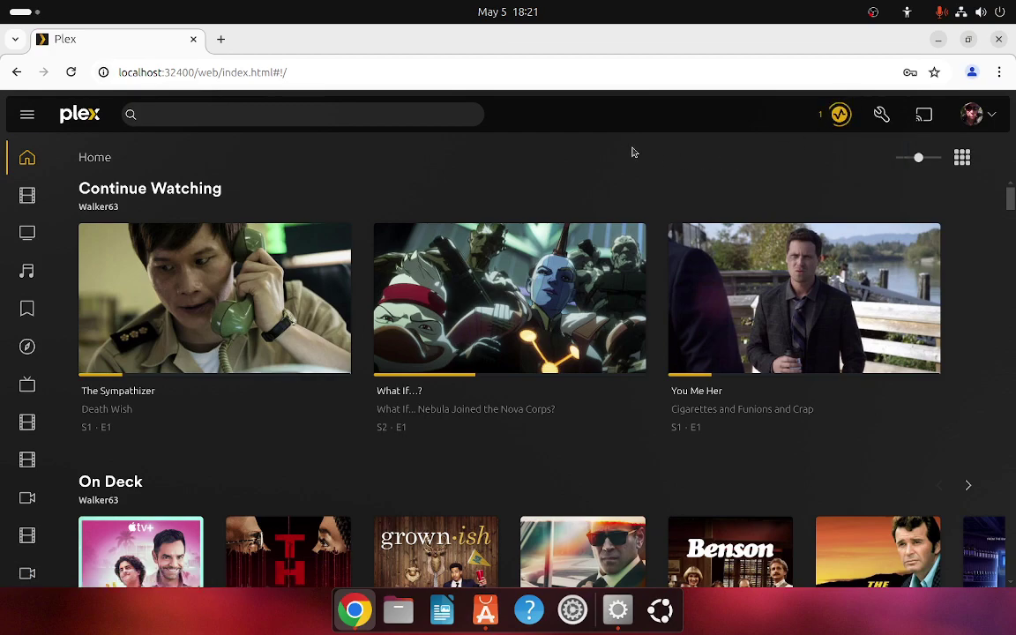
Open Settings and switch the server selector to HP-ProDesk63 to view its Libraries
scroll(606, 252, down, 4)
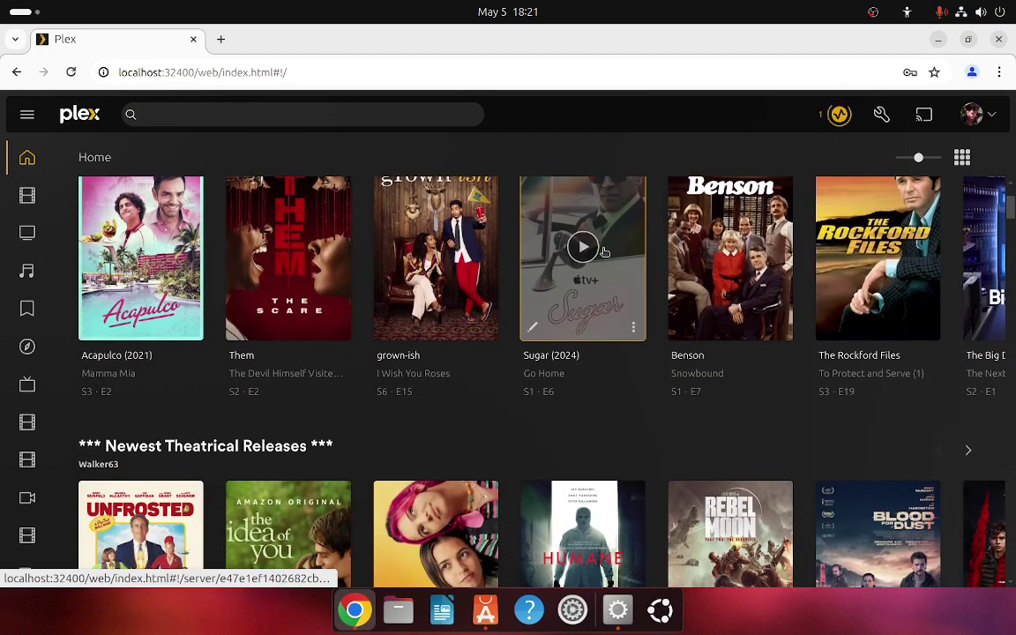
scroll(606, 252, up, 4)
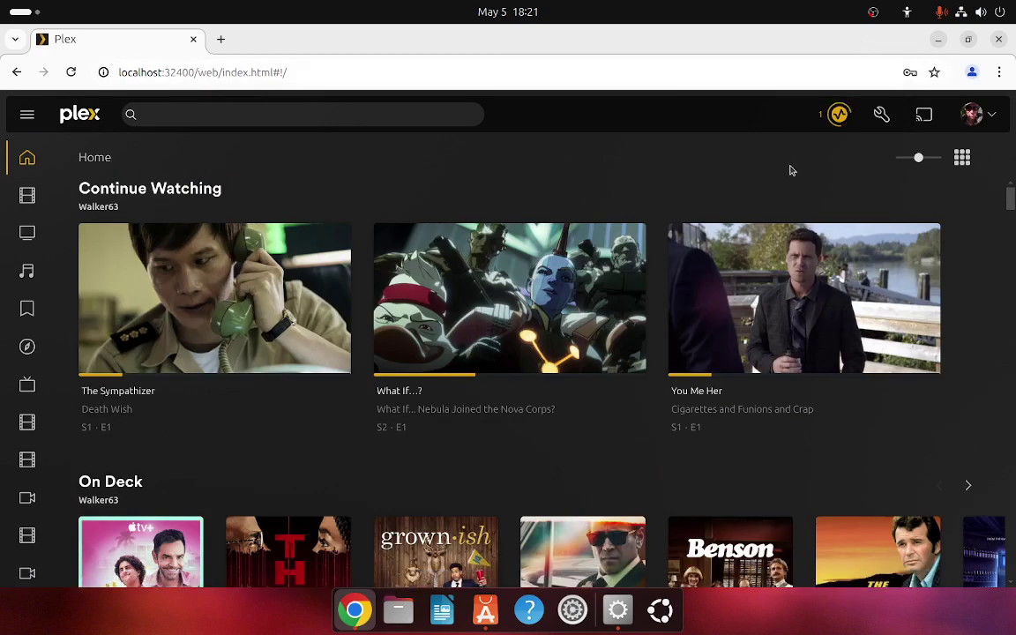
click(884, 119)
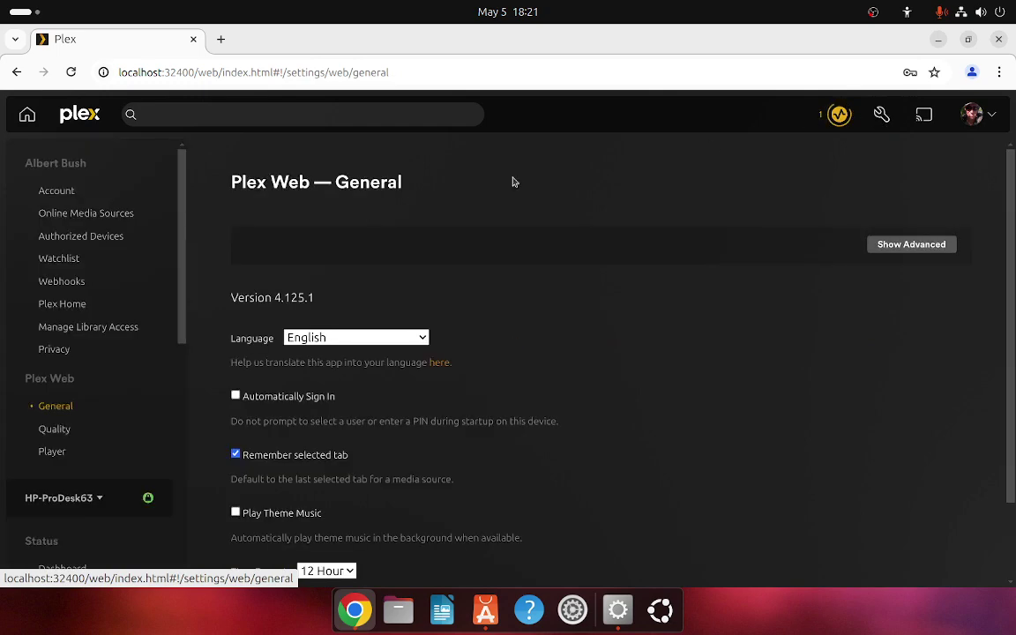
scroll(92, 329, down, 2)
click(91, 325)
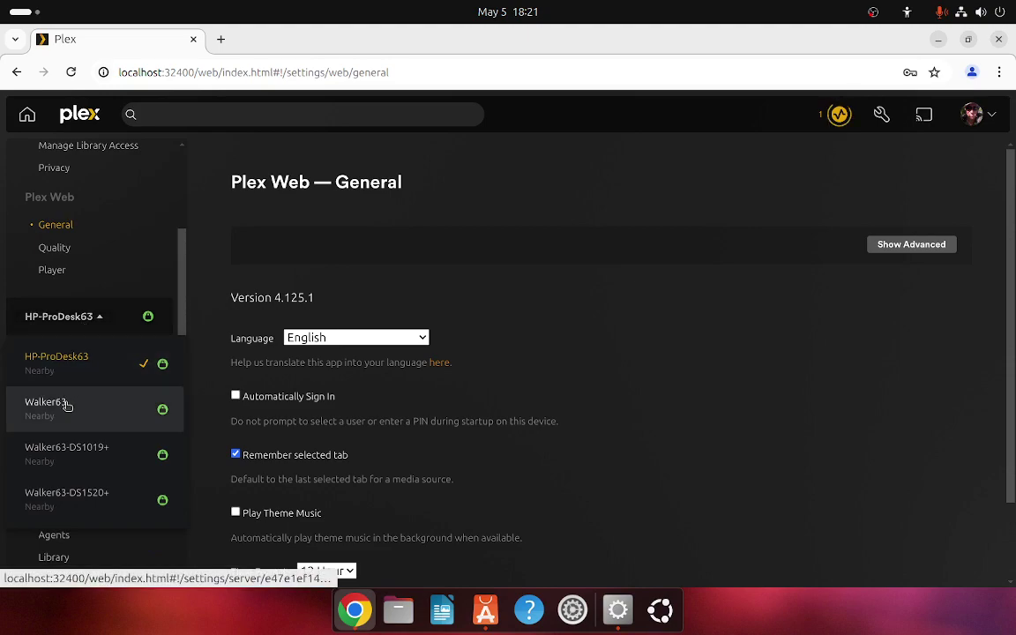
click(75, 361)
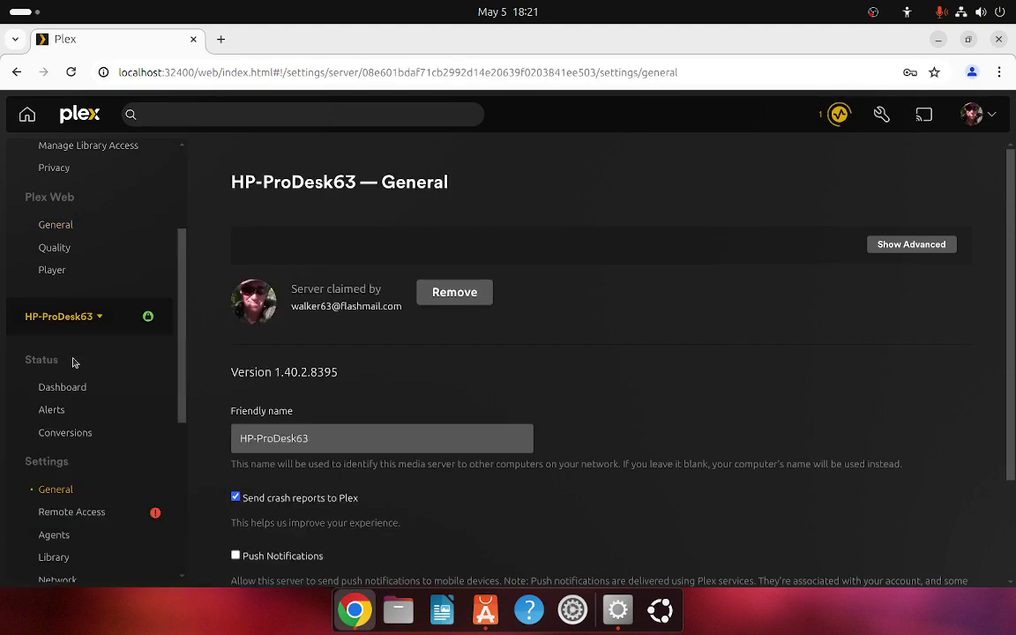
scroll(97, 353, down, 4)
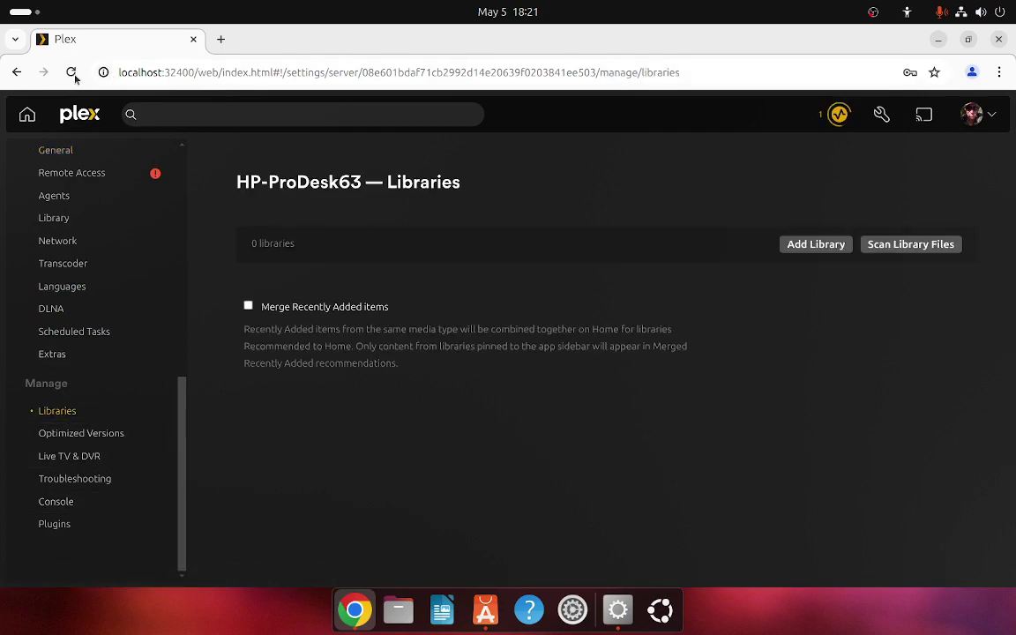
Reload the page, pick the user account and enter its PIN to sign back in
click(71, 72)
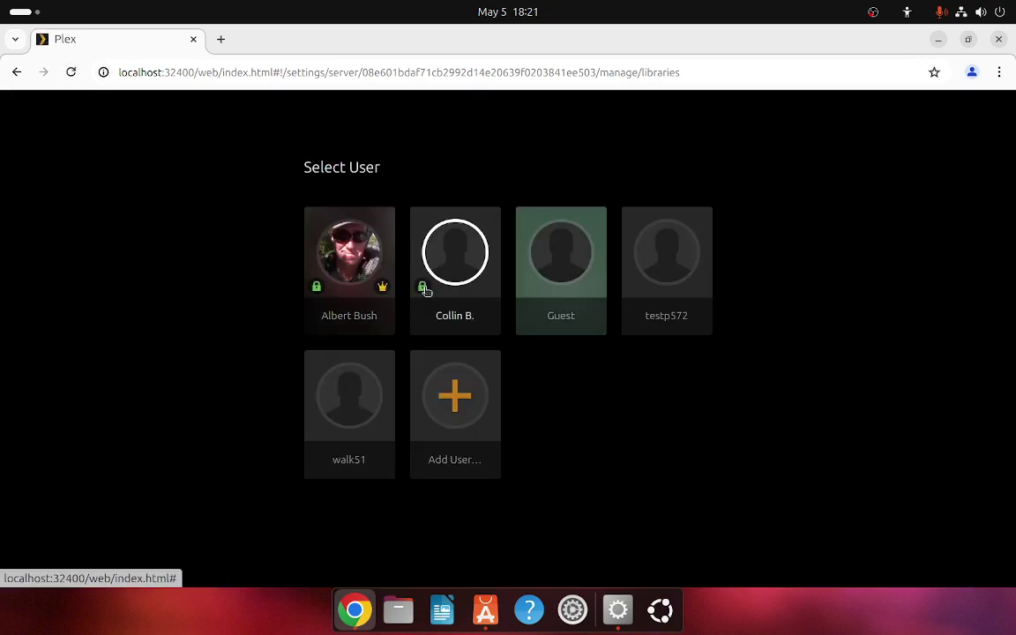
click(350, 260)
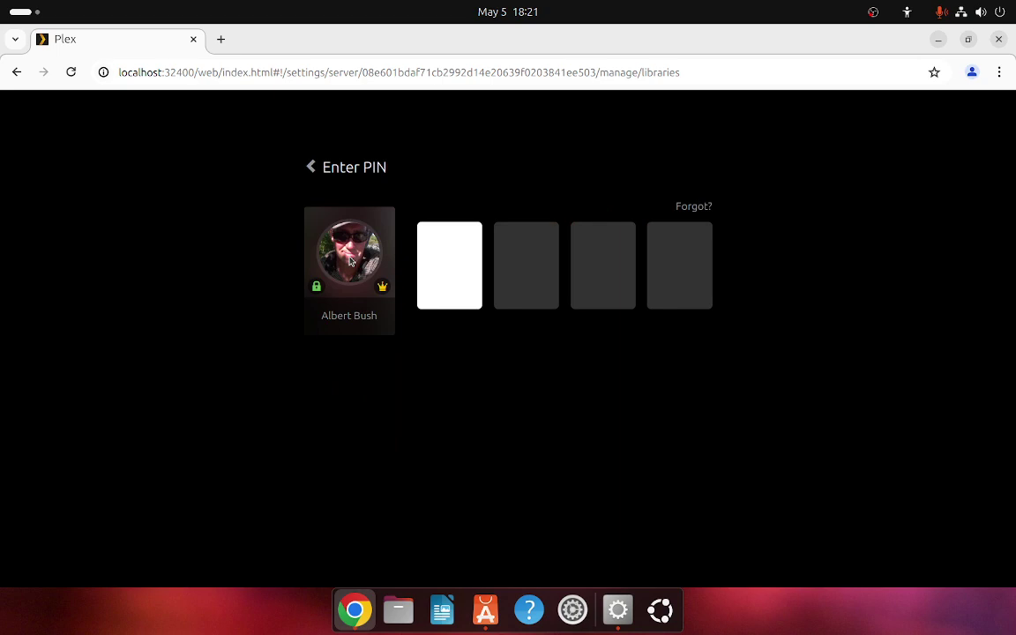
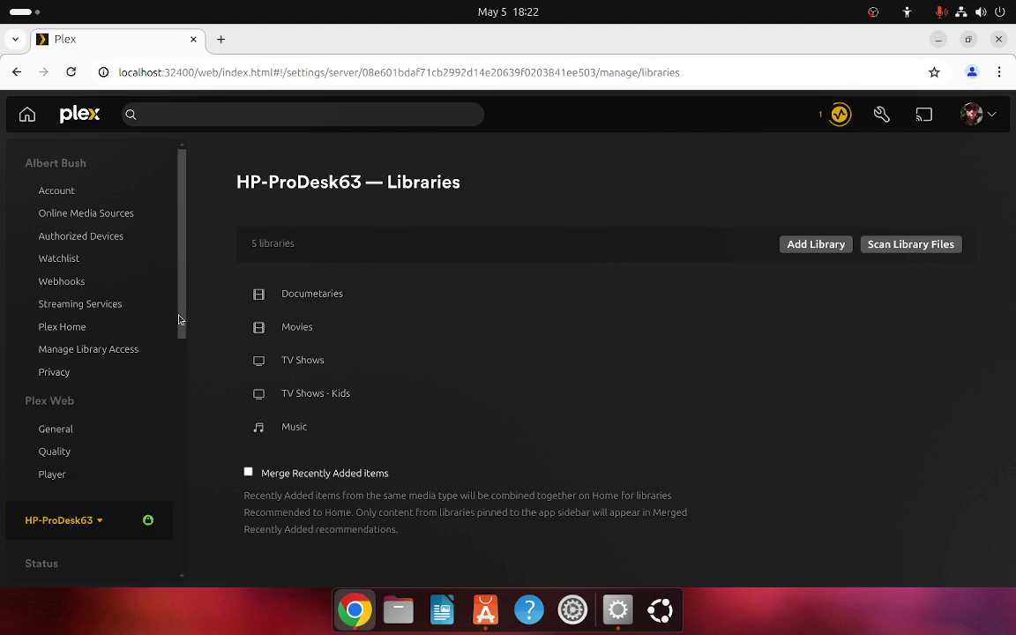
scroll(179, 319, down, 3)
scroll(185, 305, up, 3)
Enable Automatically Sign In in Plex Web's General settings and save the changes
click(51, 429)
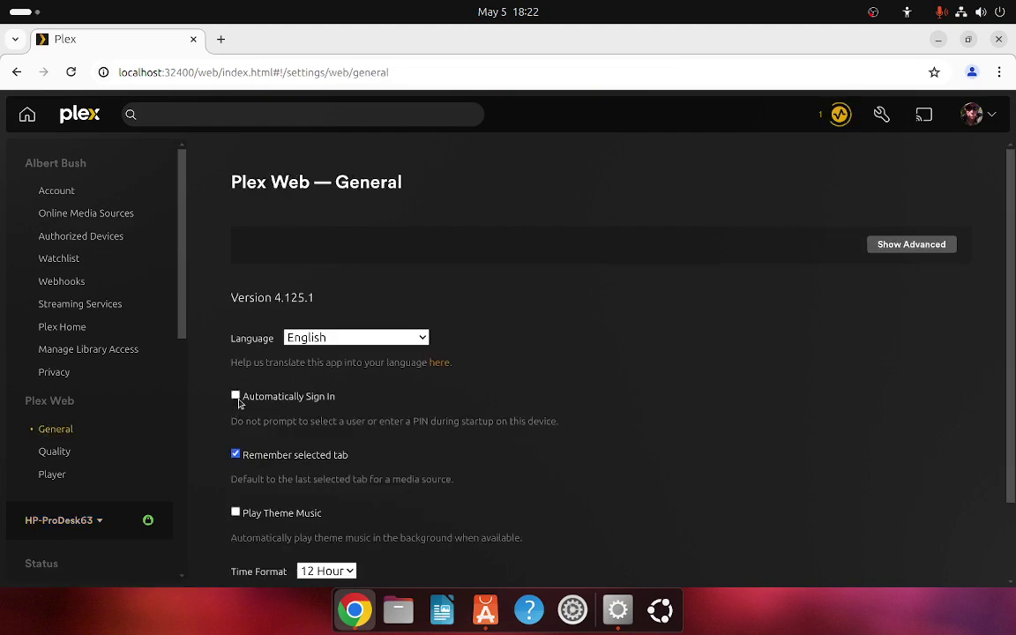
scroll(457, 377, down, 2)
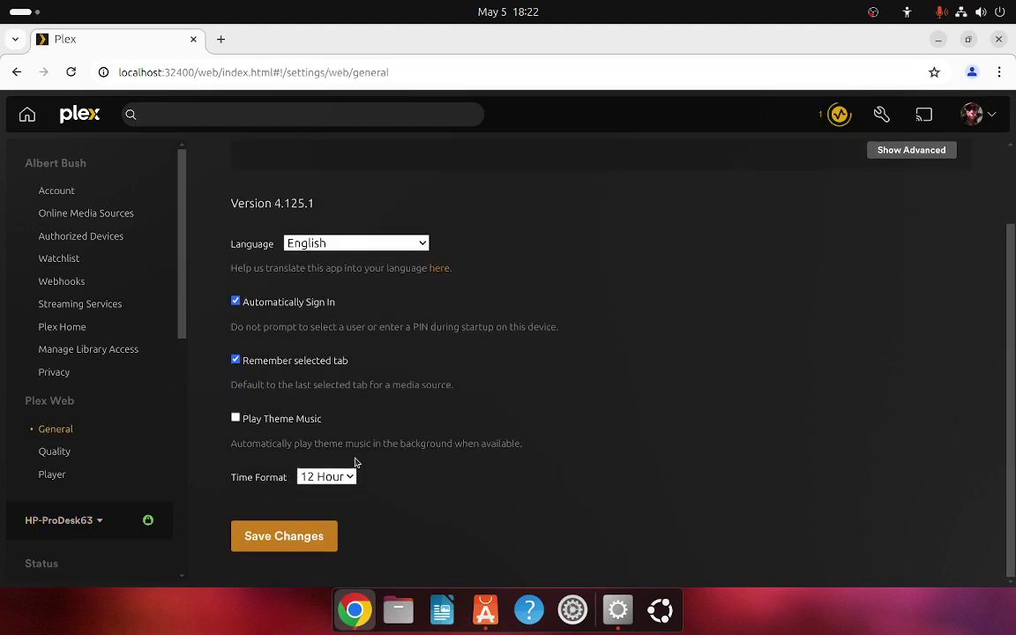
click(291, 535)
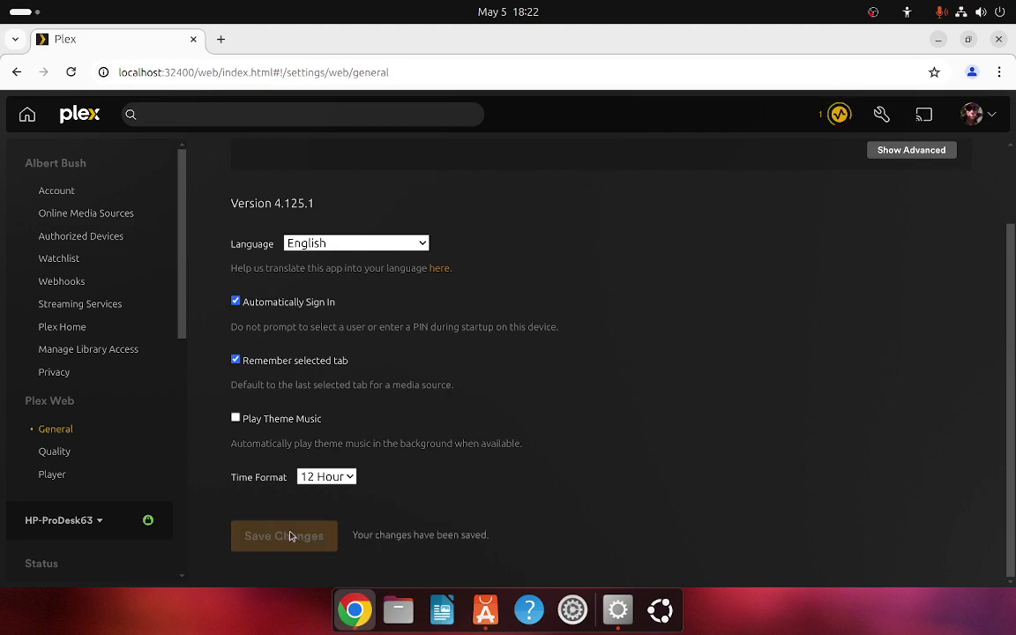
scroll(69, 439, down, 10)
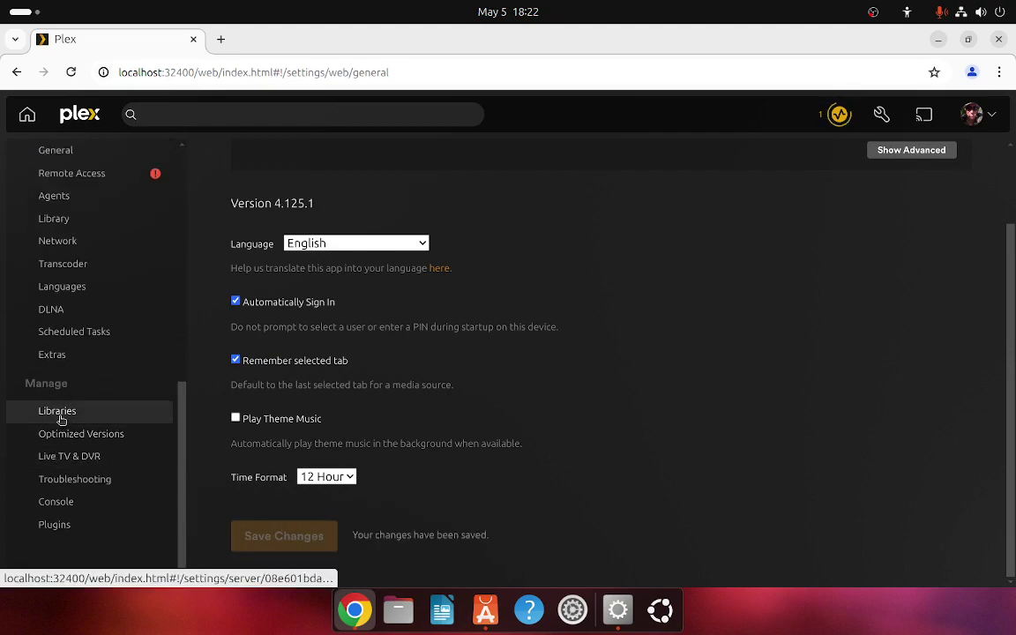
Browse the Movies and Documetaries libraries from the server's library list
click(60, 420)
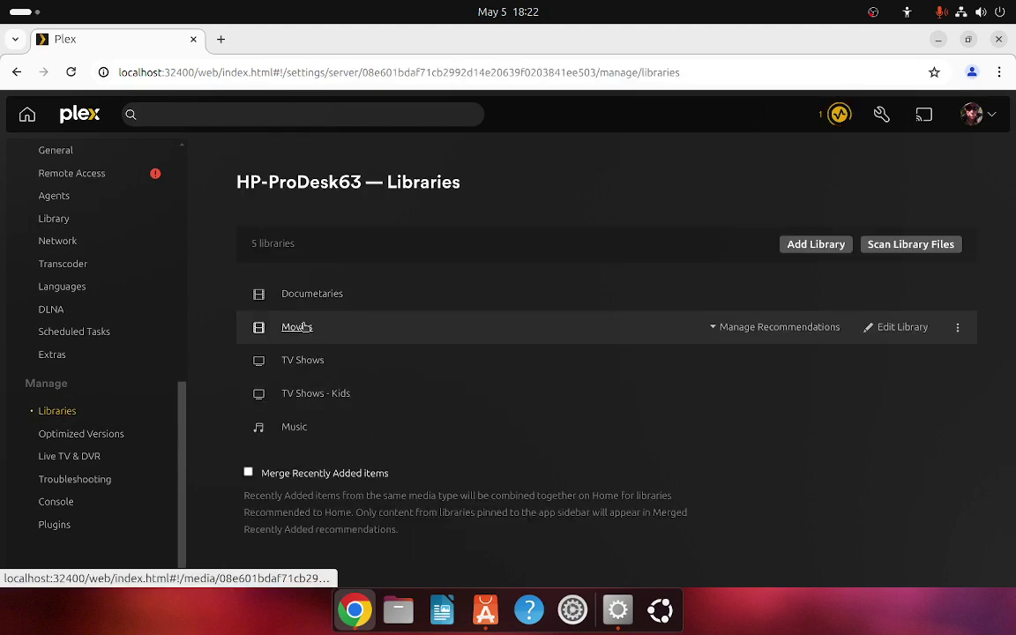
click(303, 326)
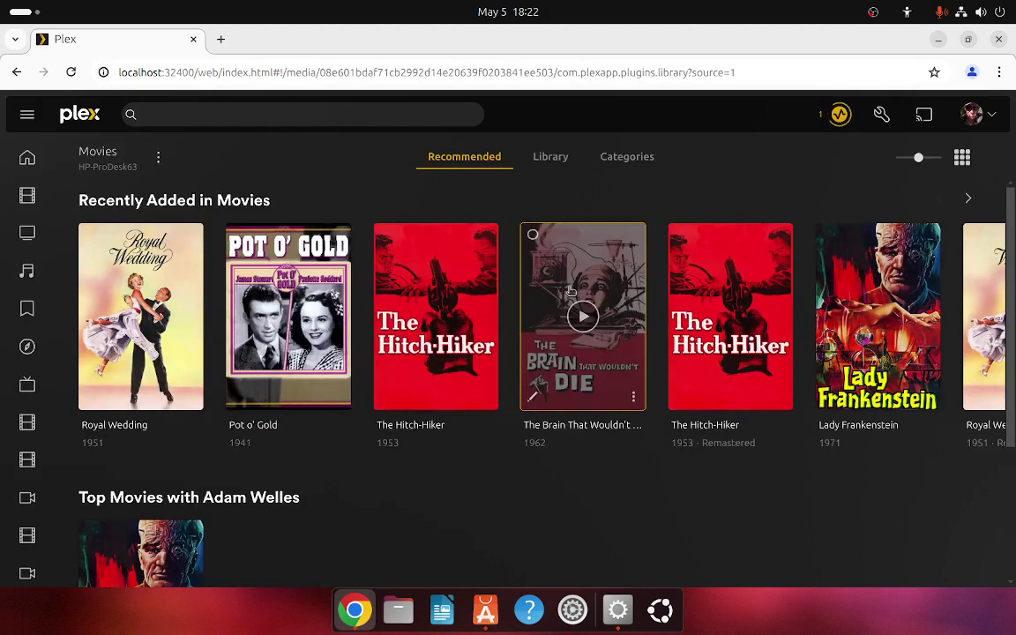
click(561, 164)
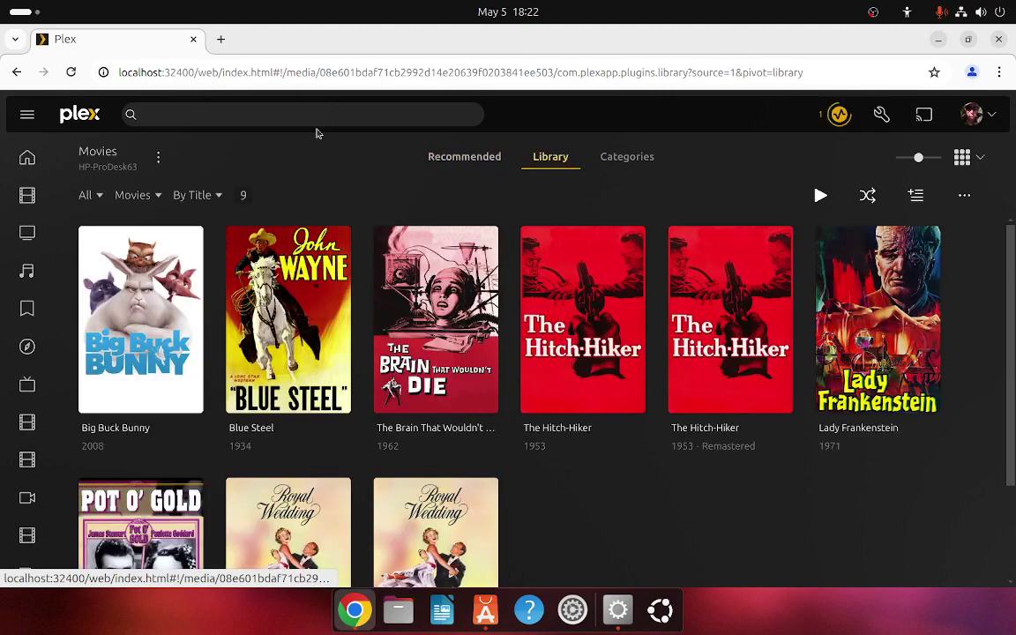
click(19, 71)
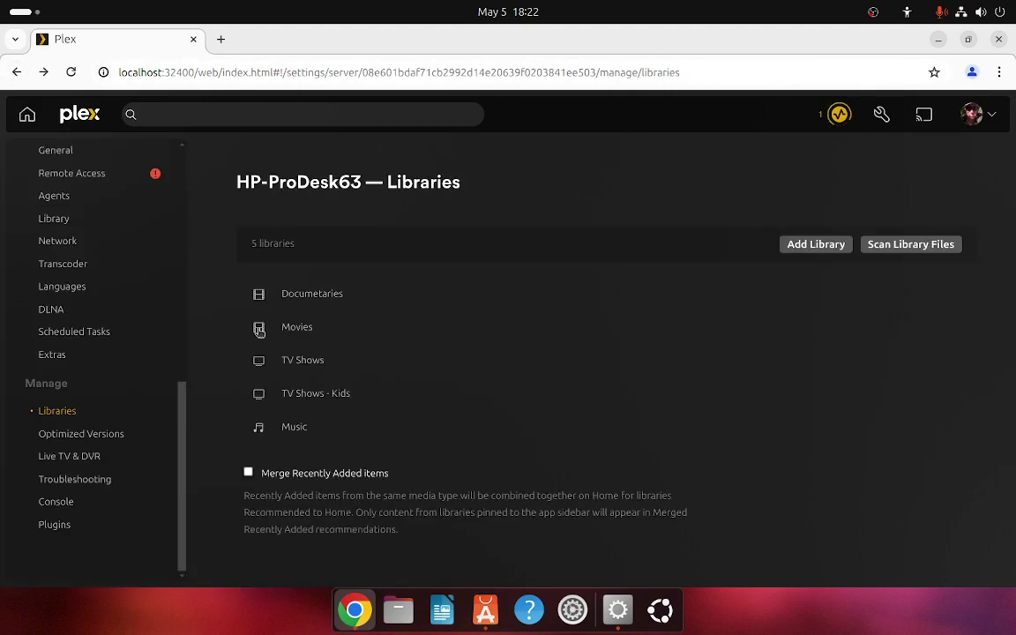
click(297, 321)
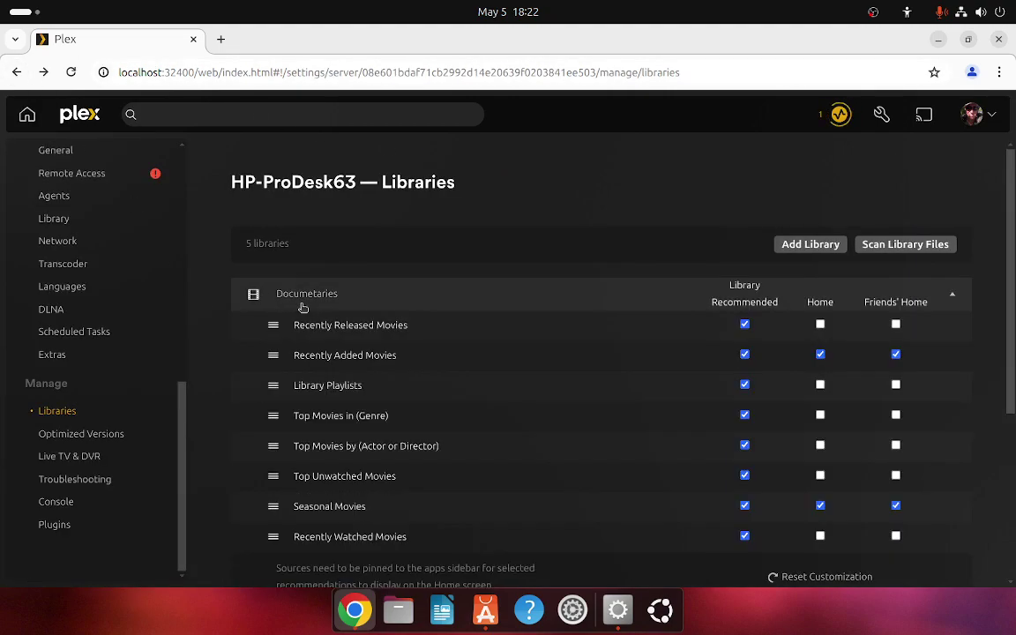
click(290, 295)
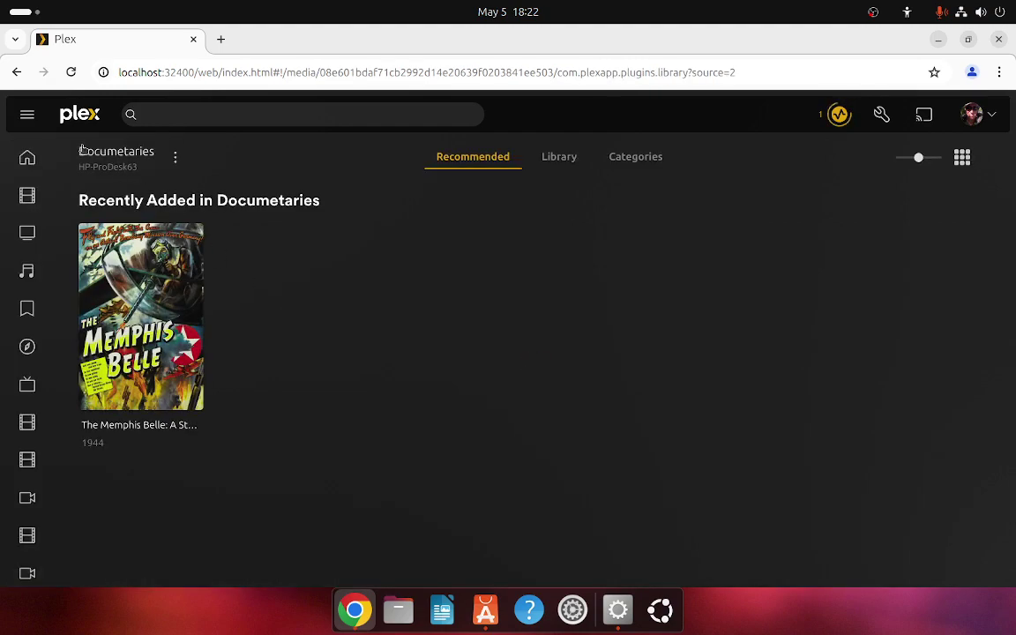
click(11, 71)
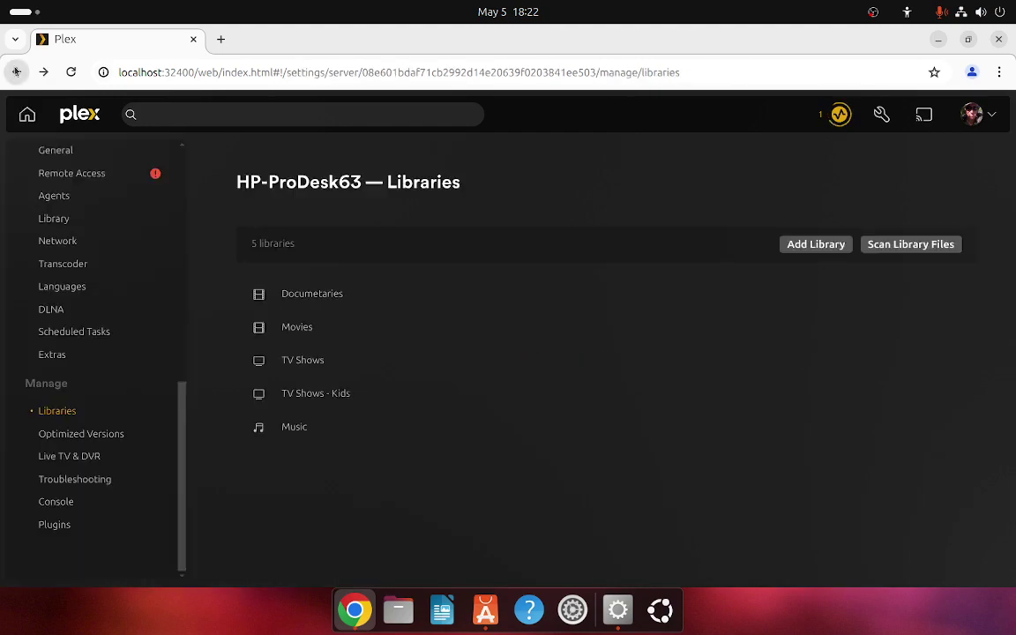
View all shows in the TV Shows and TV Shows - Kids libraries
click(297, 357)
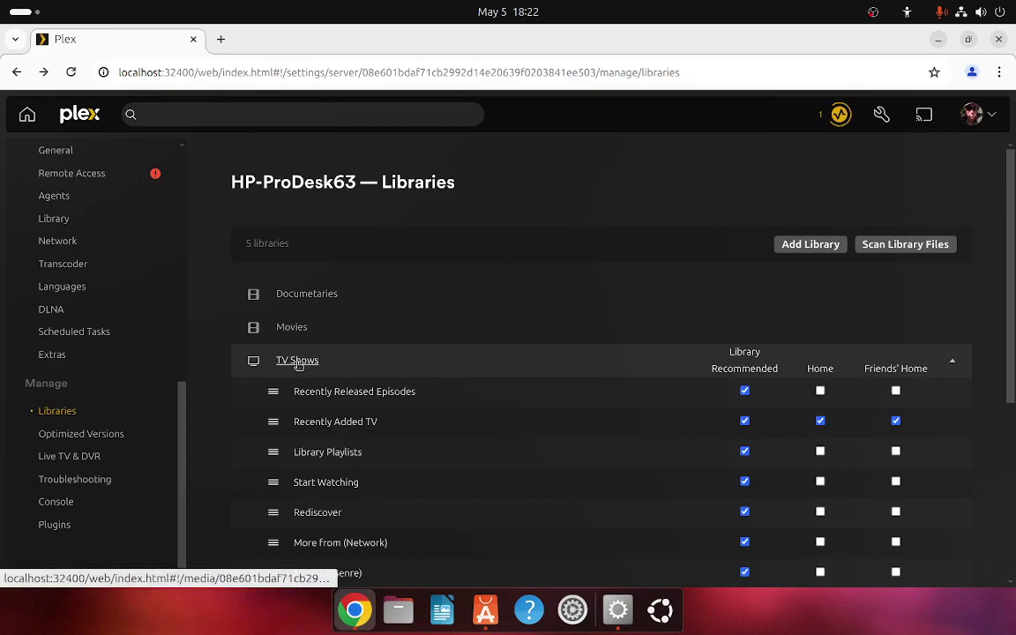
click(297, 361)
click(551, 158)
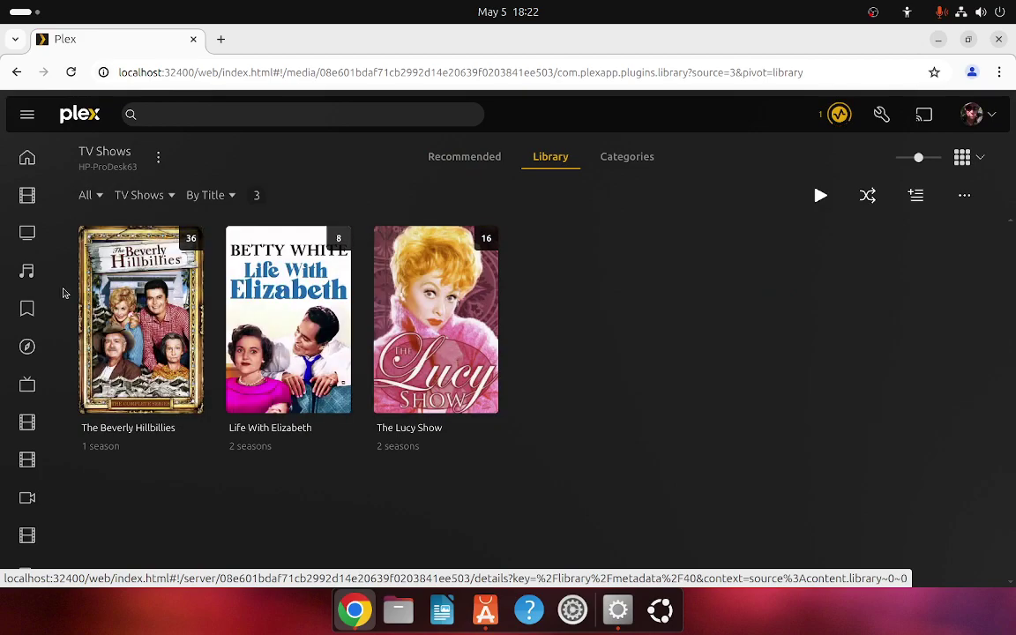
click(17, 74)
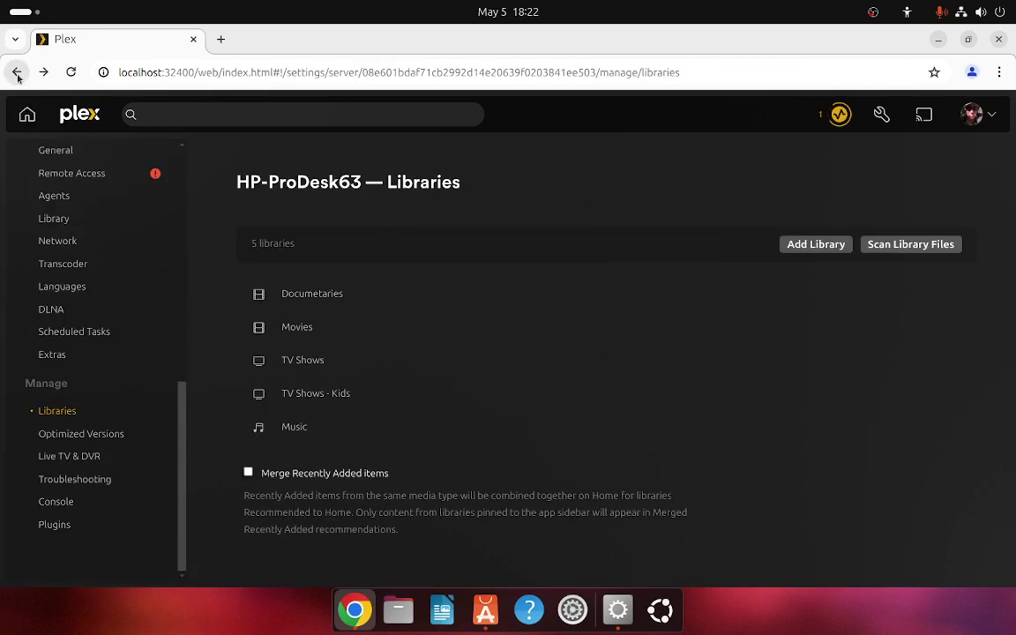
click(309, 394)
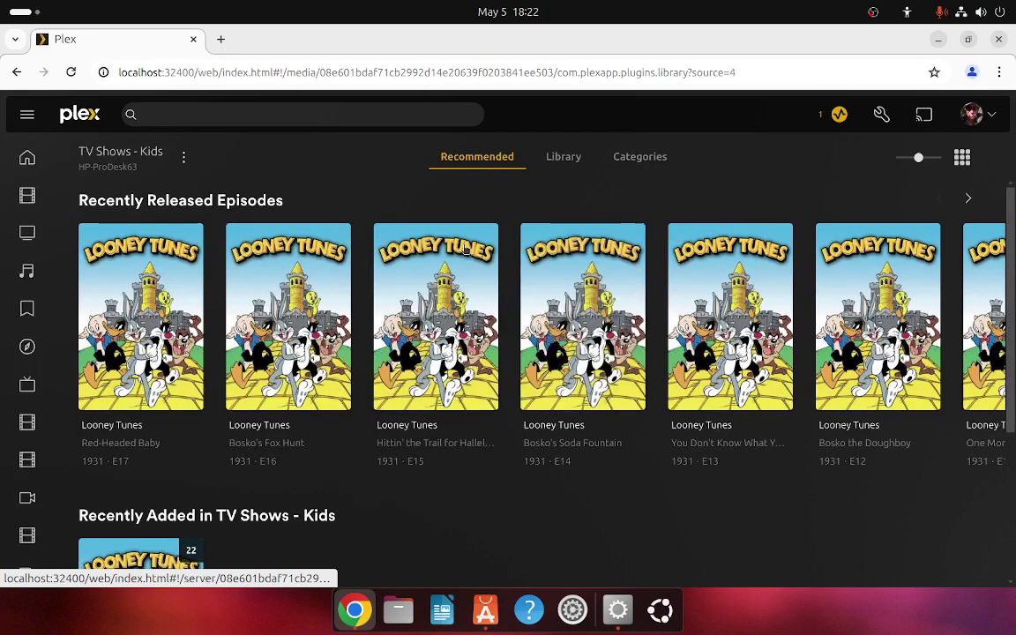
click(561, 157)
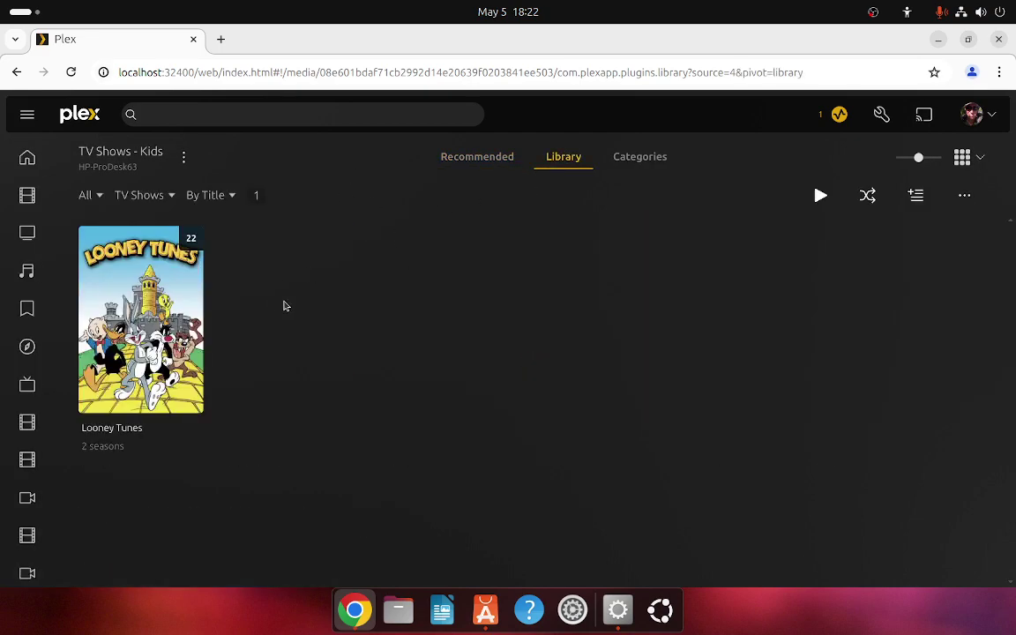
Check the Looney Tunes details, then show all three artists in the Music library
click(203, 338)
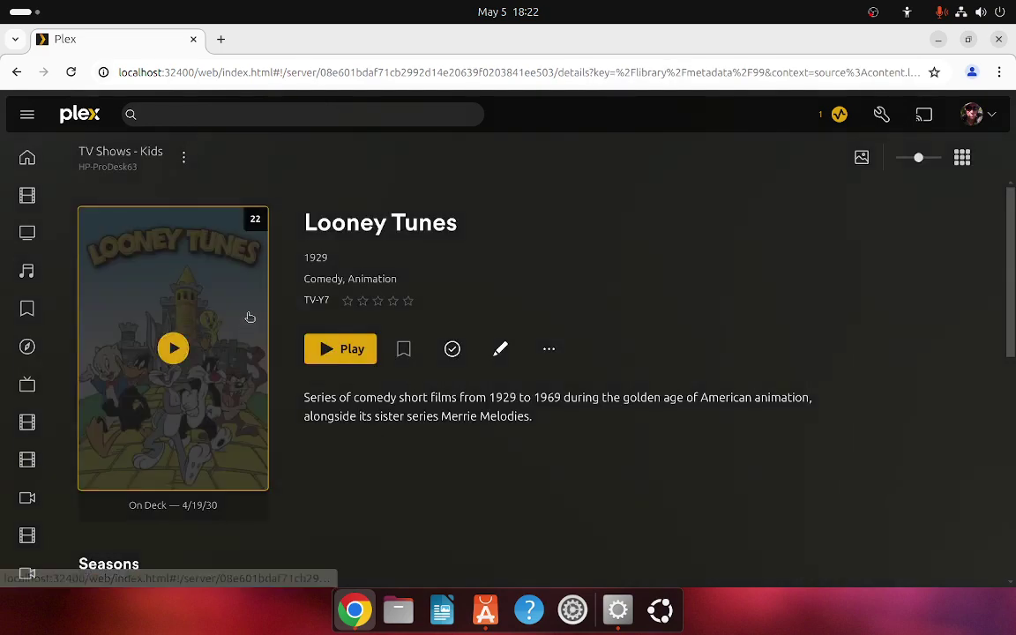
click(18, 73)
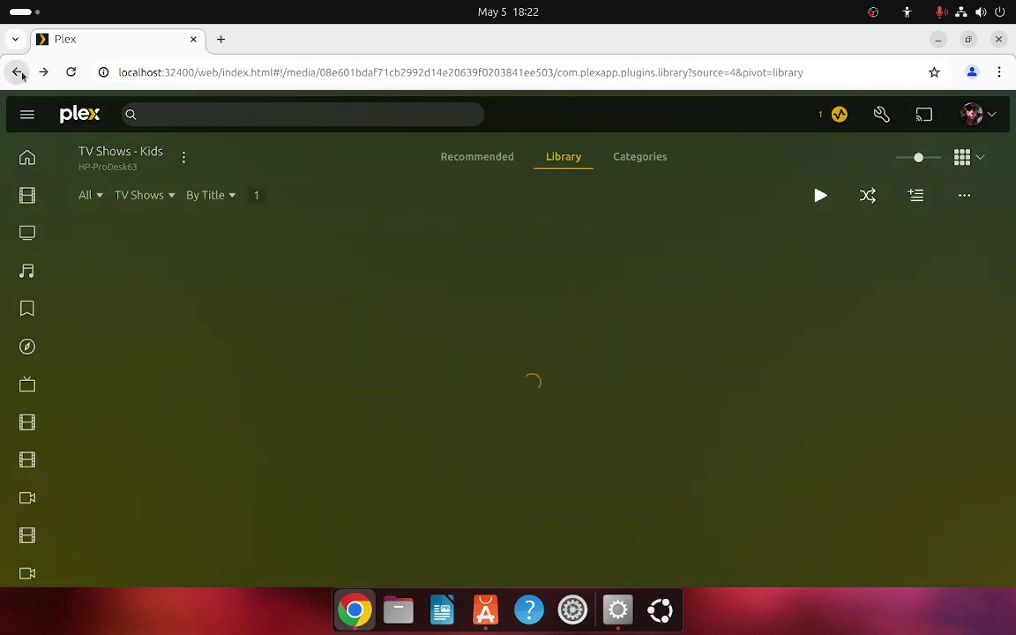
click(18, 72)
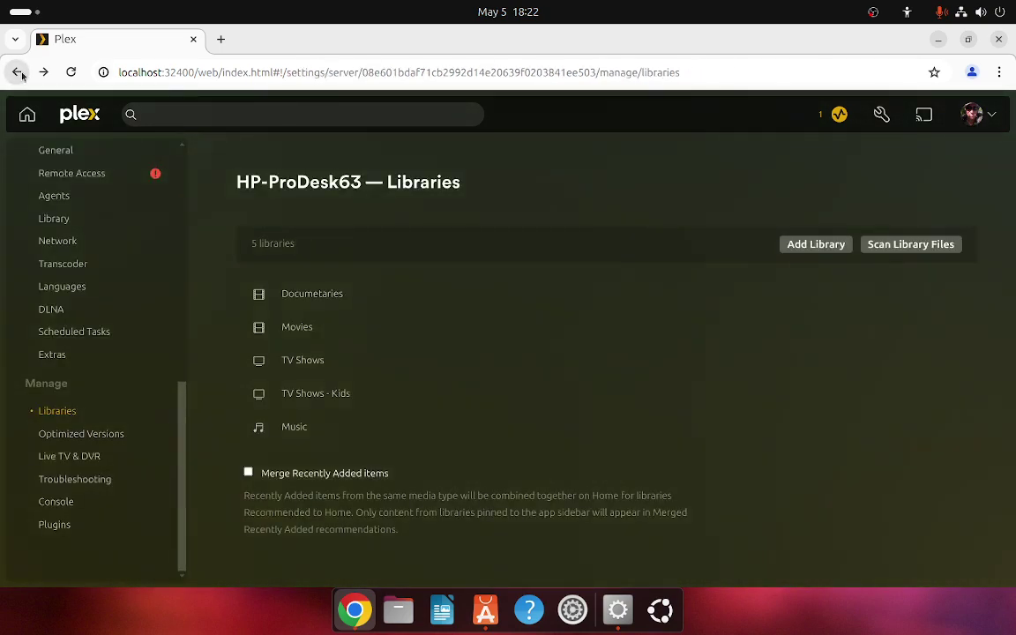
click(295, 426)
click(607, 164)
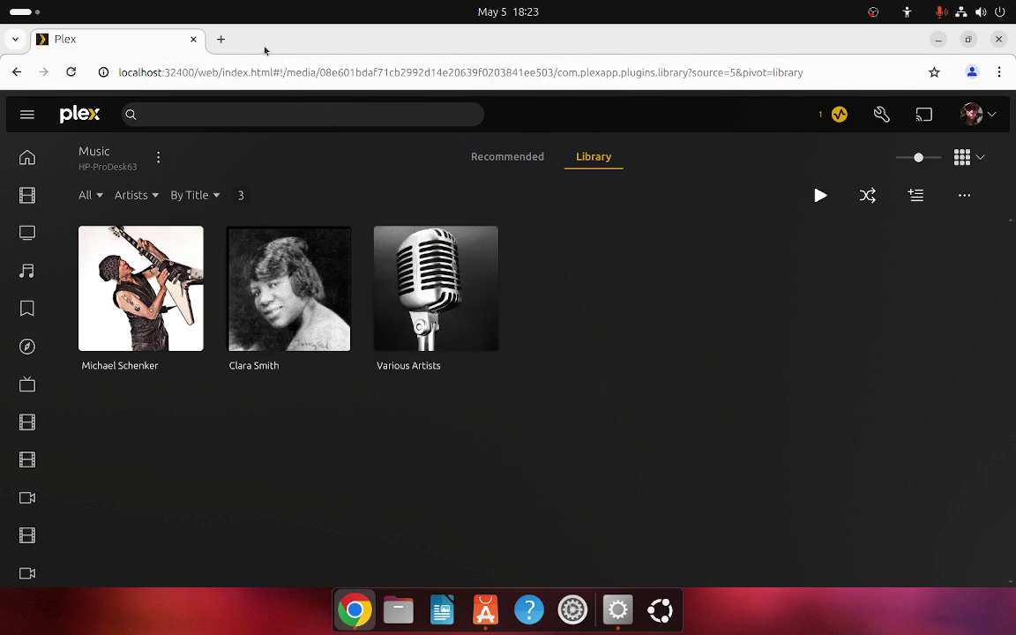
Open two new tabs, Google 'tmdb' and go to The Movie Database site
click(218, 40)
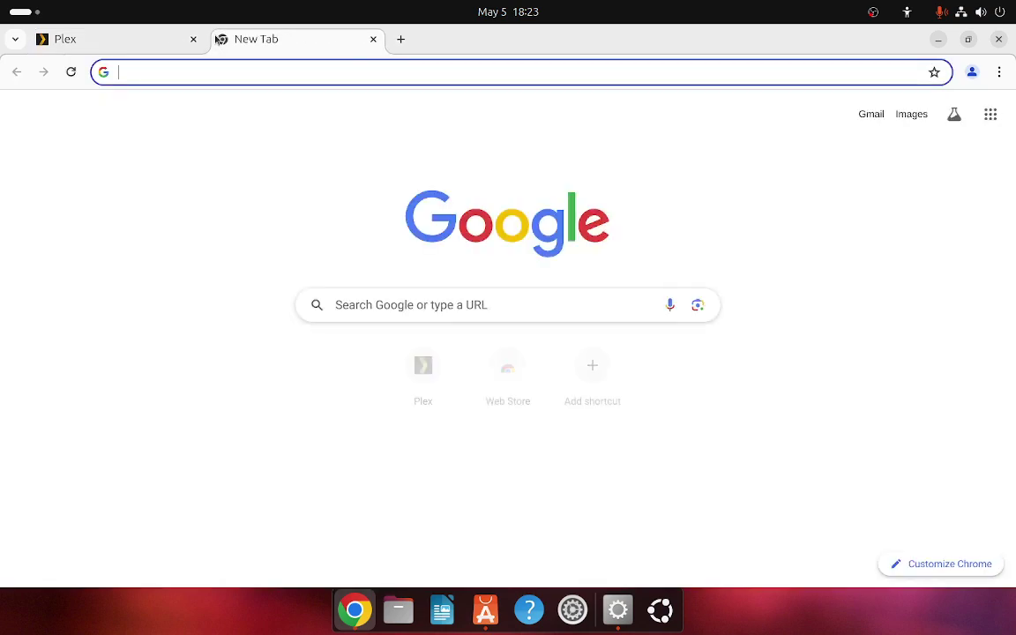
click(403, 39)
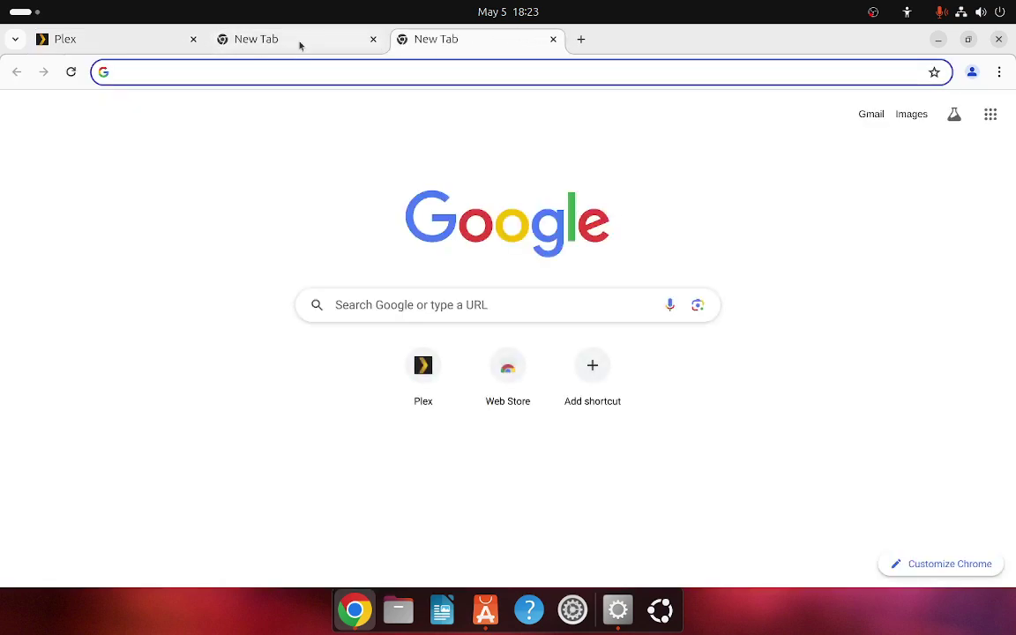
click(272, 40)
click(277, 78)
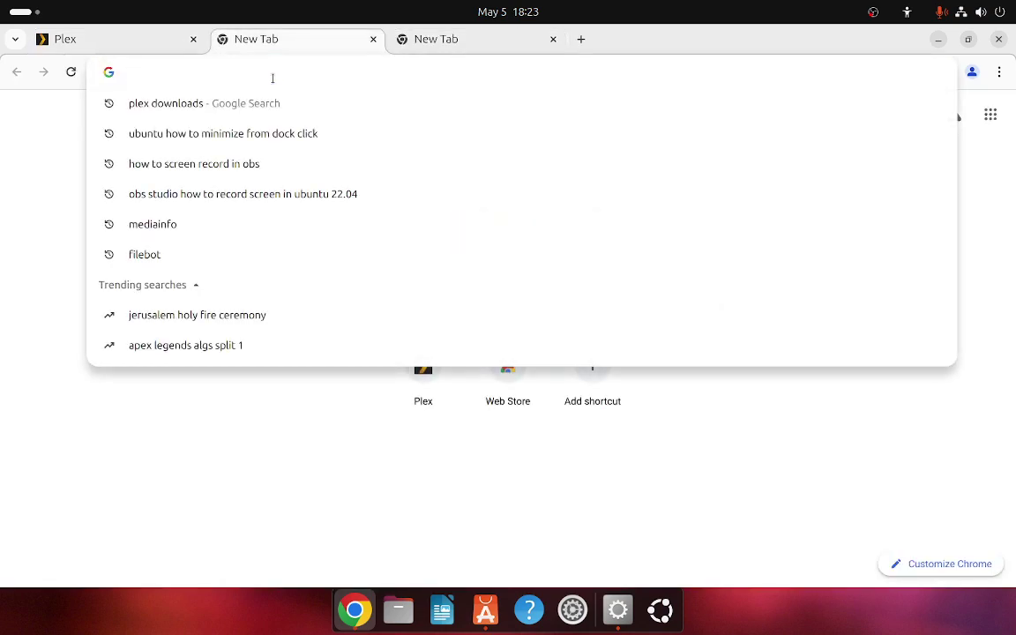
text(tmdb)
key(Return)
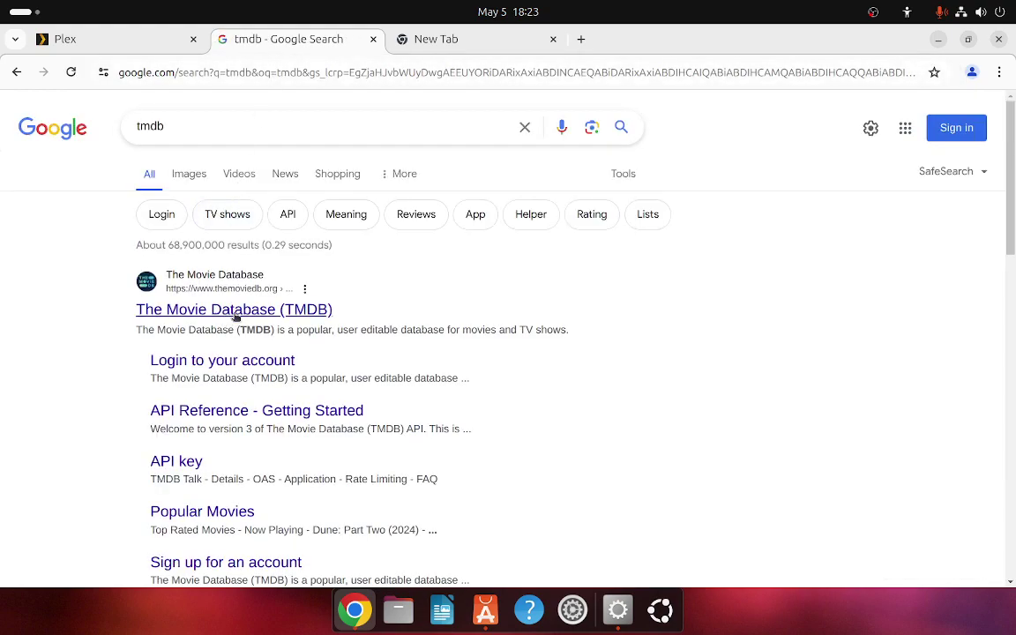
click(236, 313)
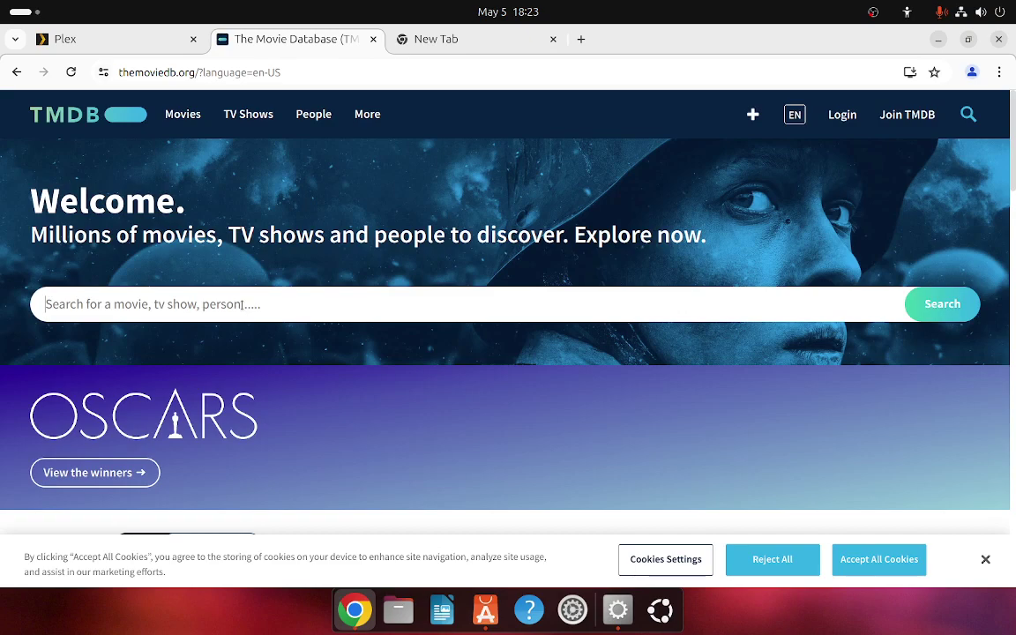
Search TMDB for 'looney tunes' and filter the results to TV Shows
click(242, 304)
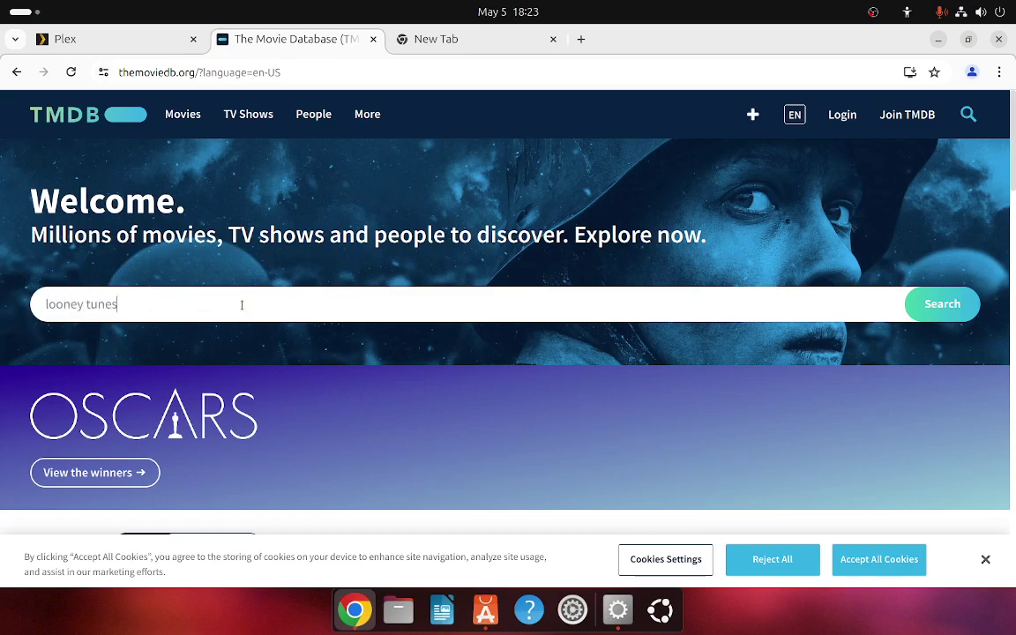
text(looney tunes)
key(Return)
scroll(421, 238, down, 1)
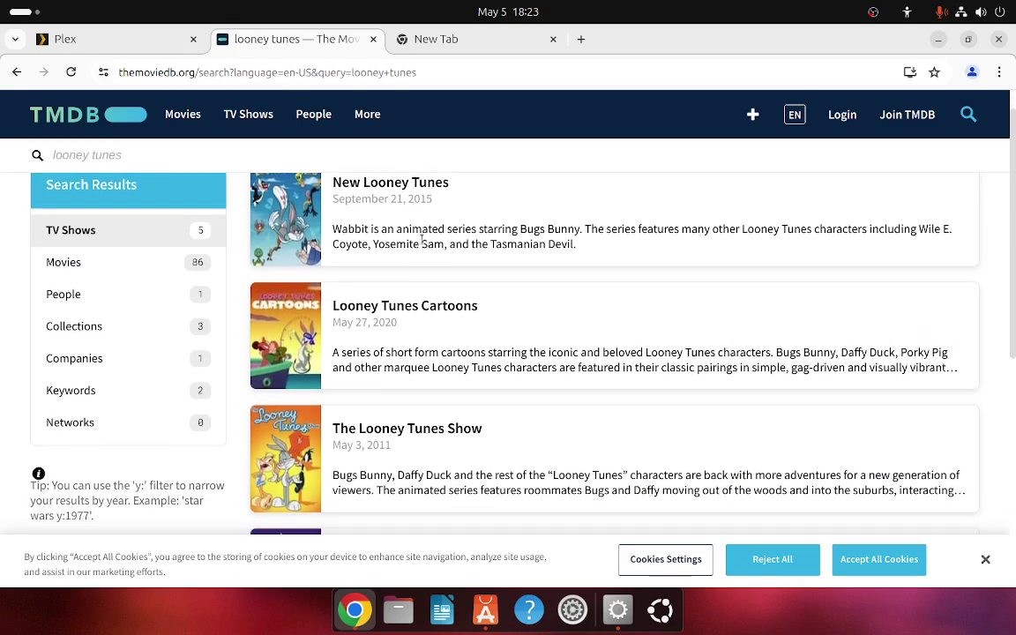
scroll(422, 238, down, 2)
scroll(82, 241, up, 2)
scroll(81, 305, up, 2)
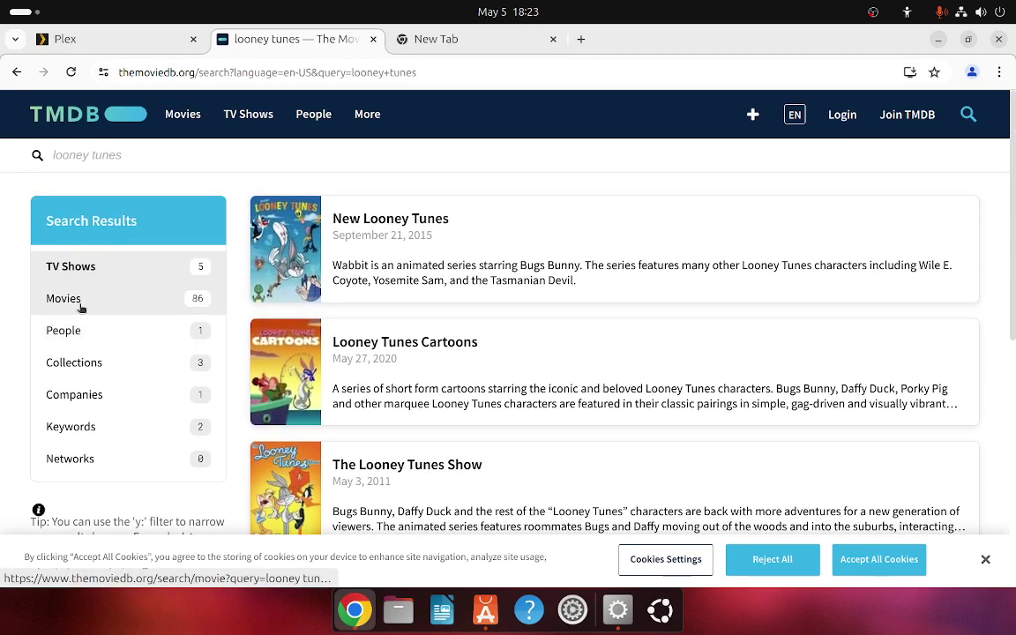
click(86, 272)
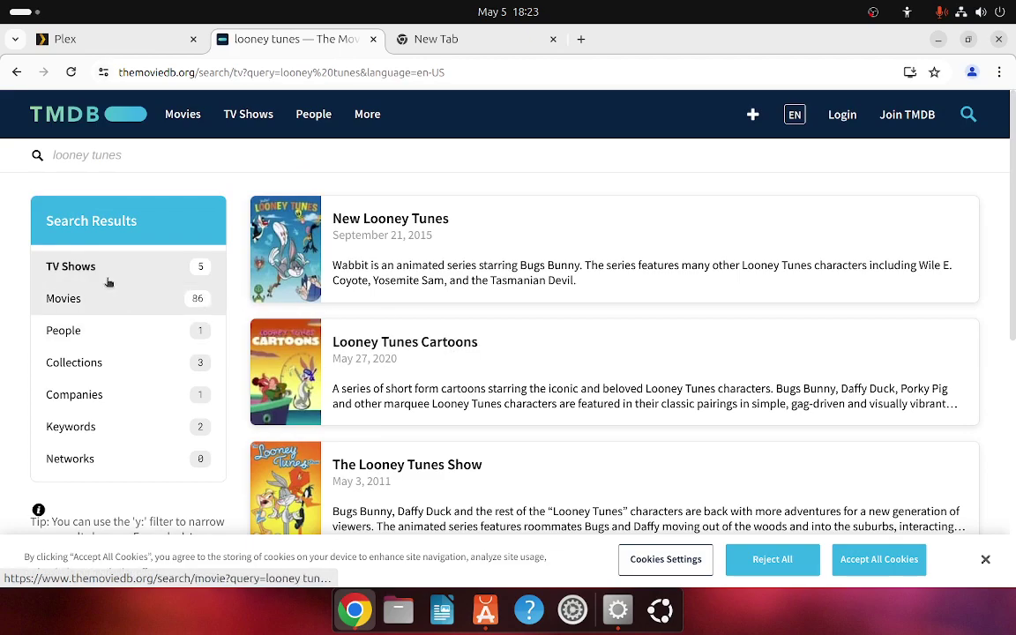
scroll(444, 336, down, 2)
scroll(442, 332, down, 2)
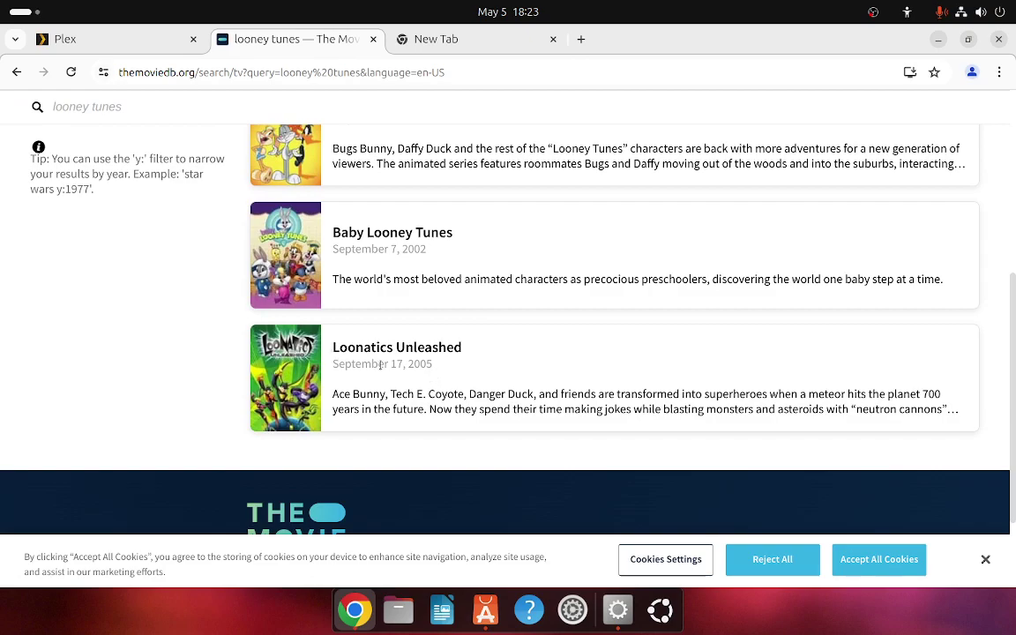
scroll(432, 374, up, 1)
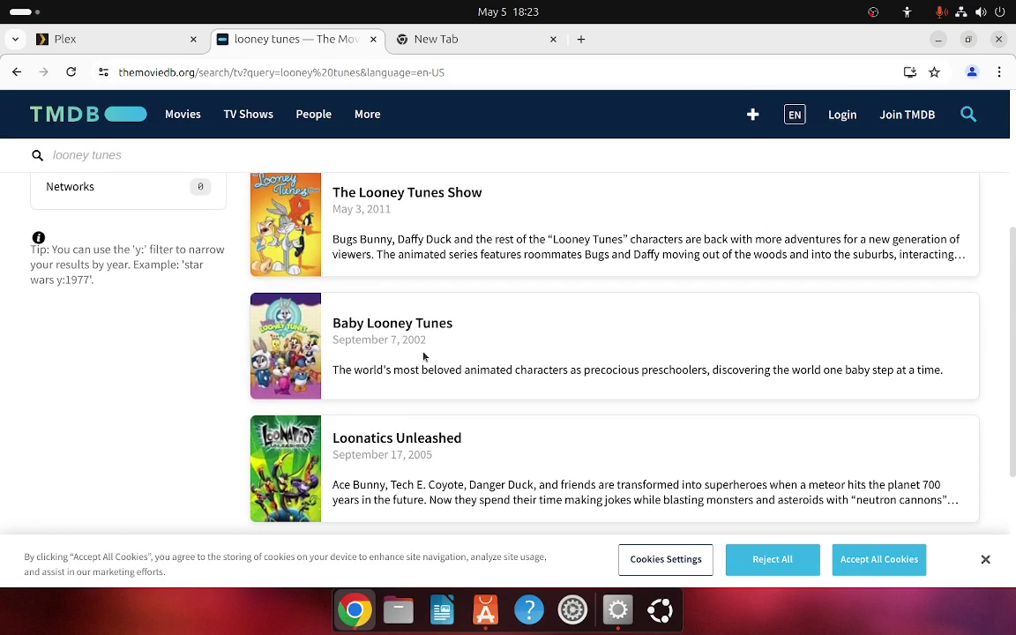
scroll(423, 356, up, 1)
scroll(384, 332, up, 2)
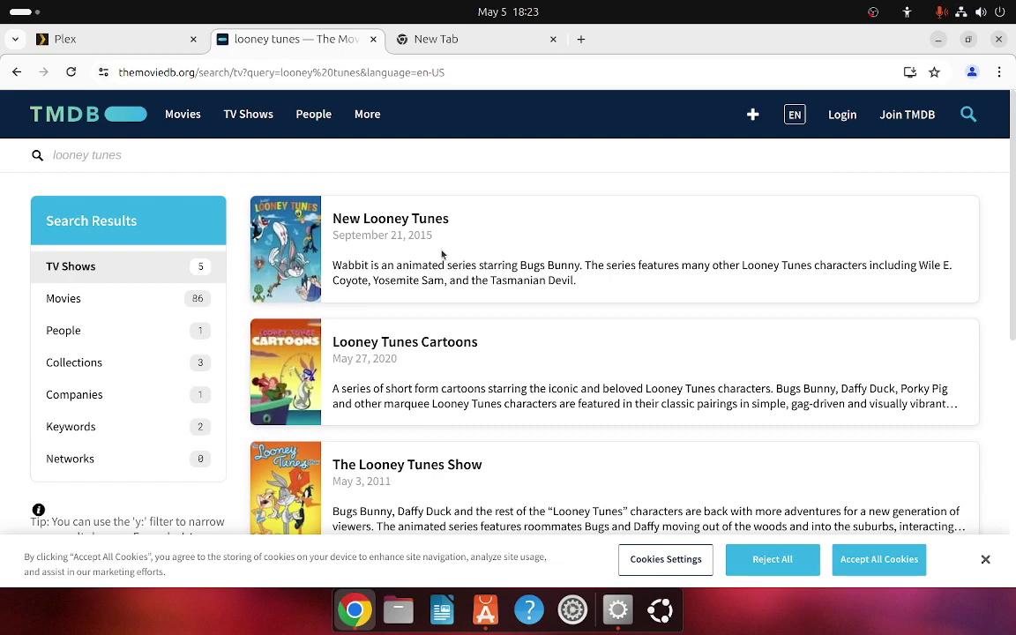
Google 'tvdb' in the empty tab, open TheTVDB and reject all cookies
click(450, 44)
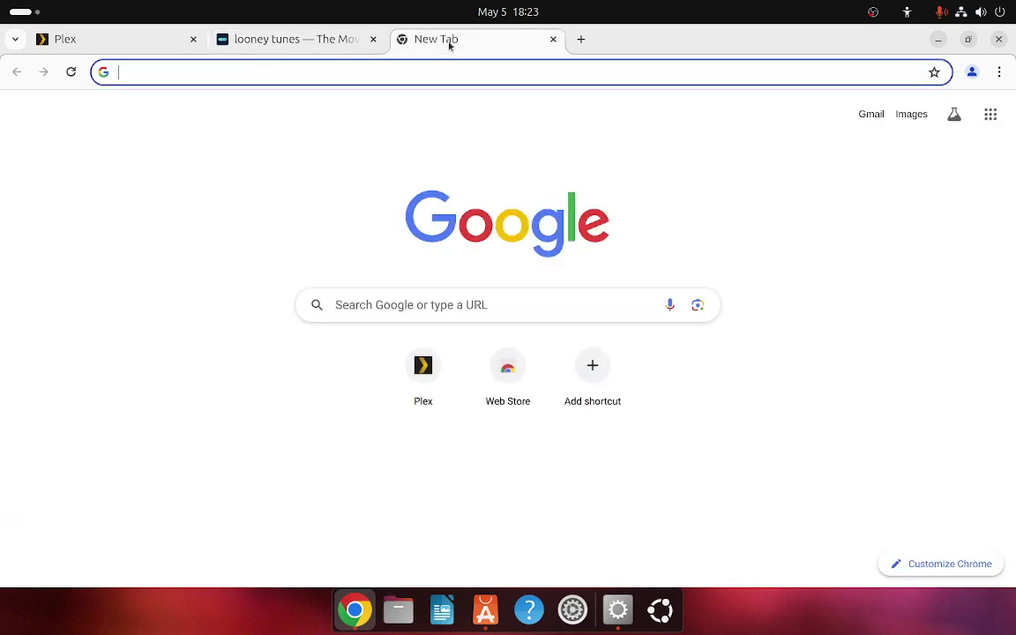
click(372, 300)
text(tvdb)
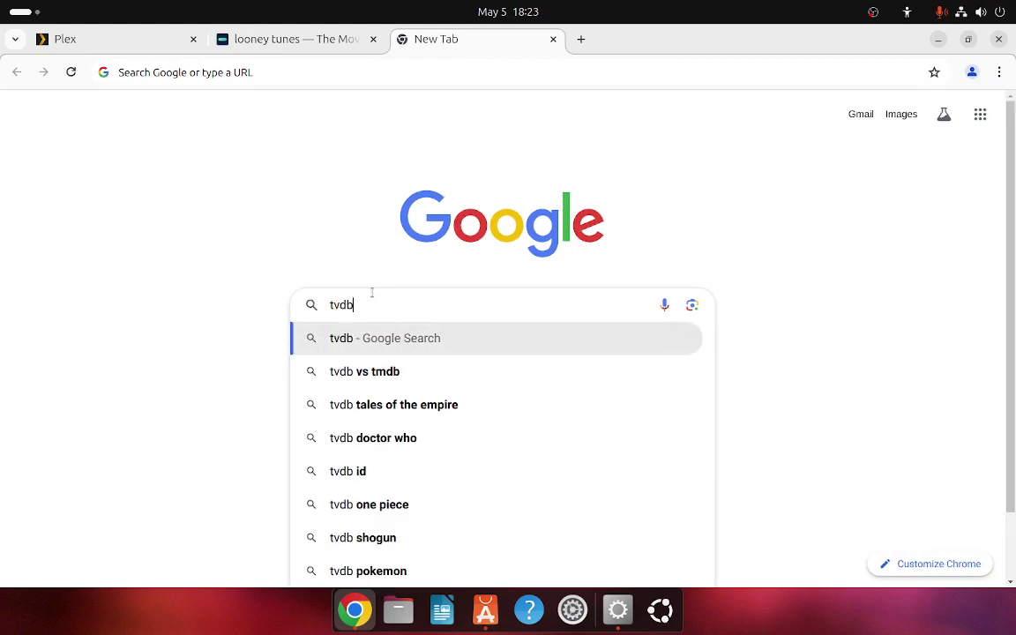
key(Return)
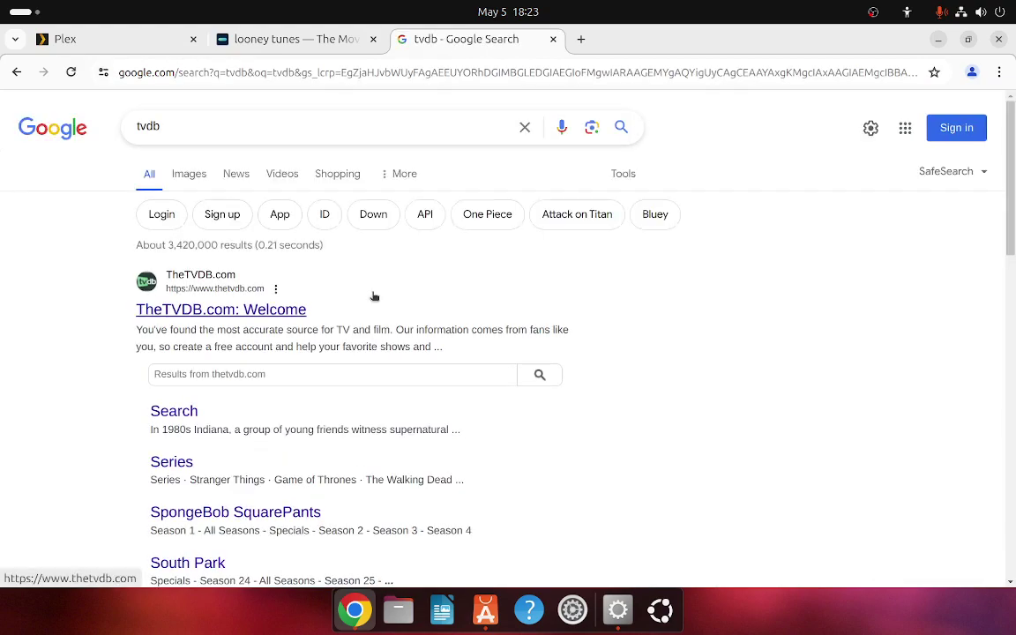
click(200, 306)
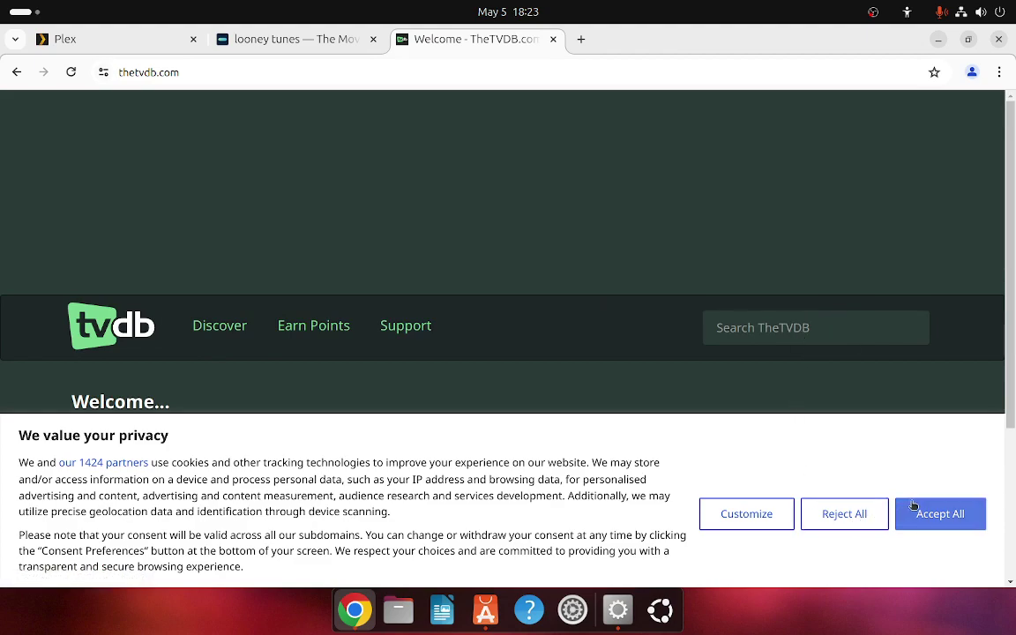
click(847, 521)
Search 'looney t' and open the 1929 Looney Tunes series page, dismissing the ad
click(796, 337)
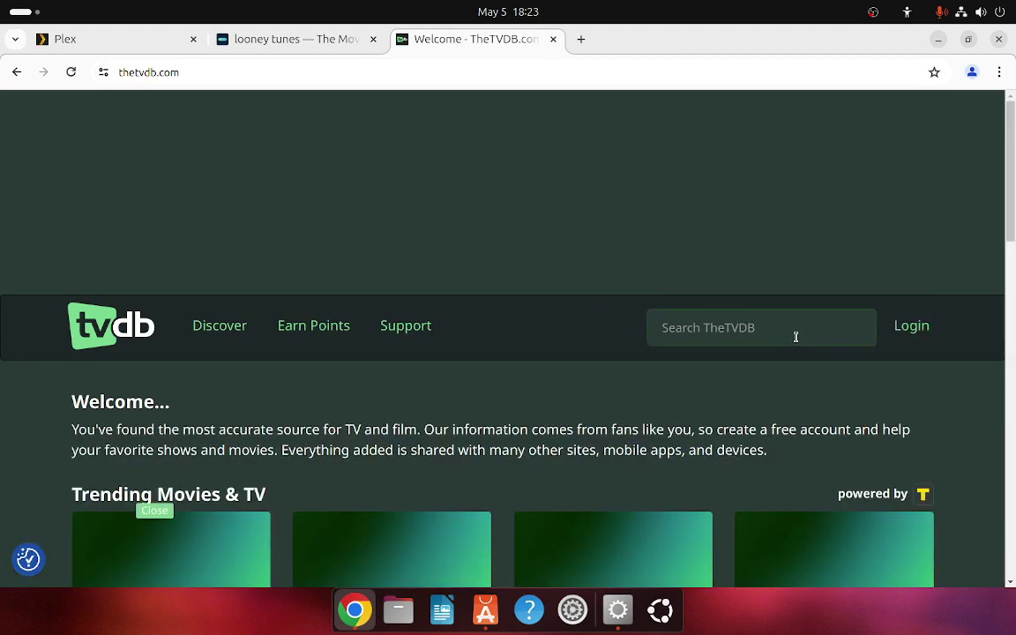
text(loone)
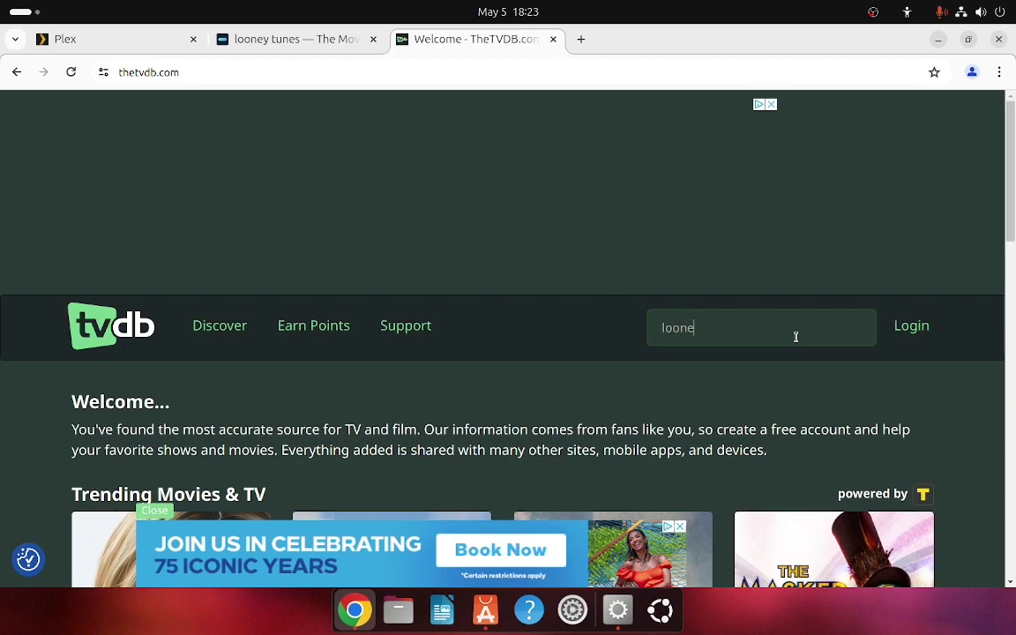
text(y tunes)
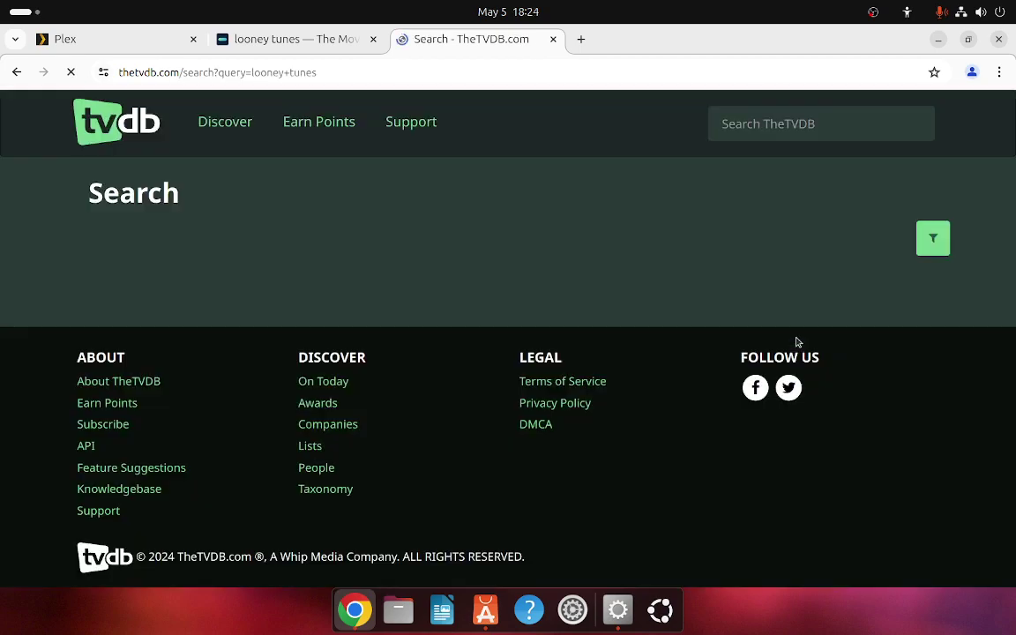
scroll(501, 280, down, 3)
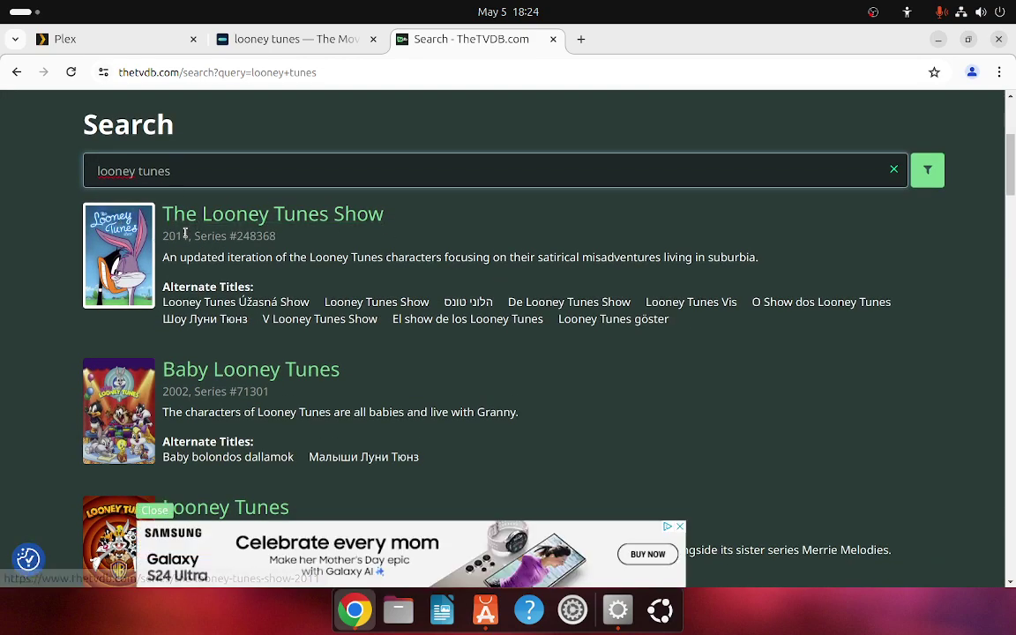
scroll(224, 223, down, 1)
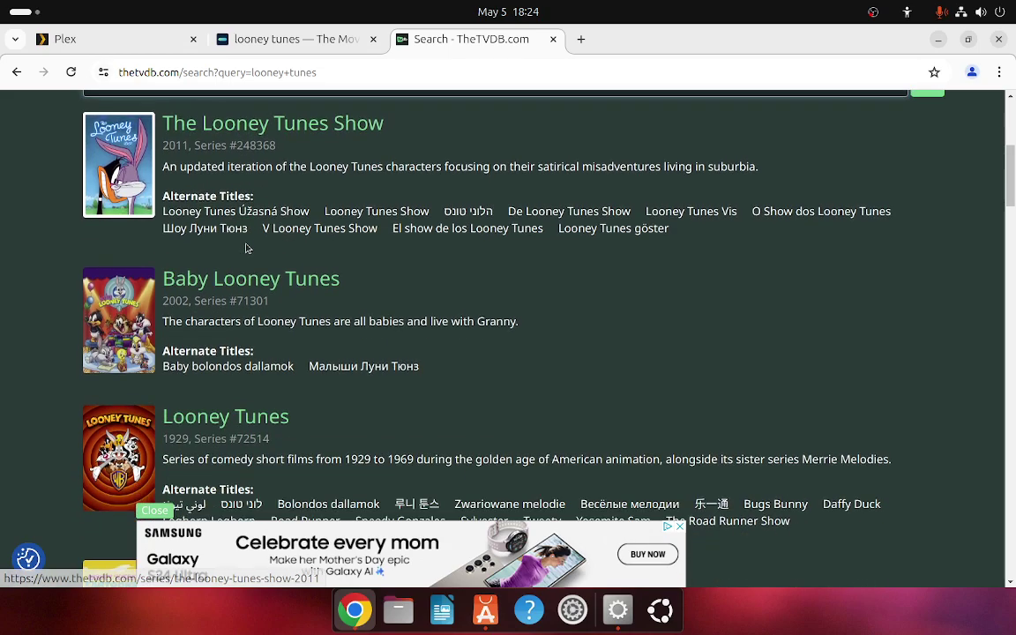
scroll(209, 277, down, 2)
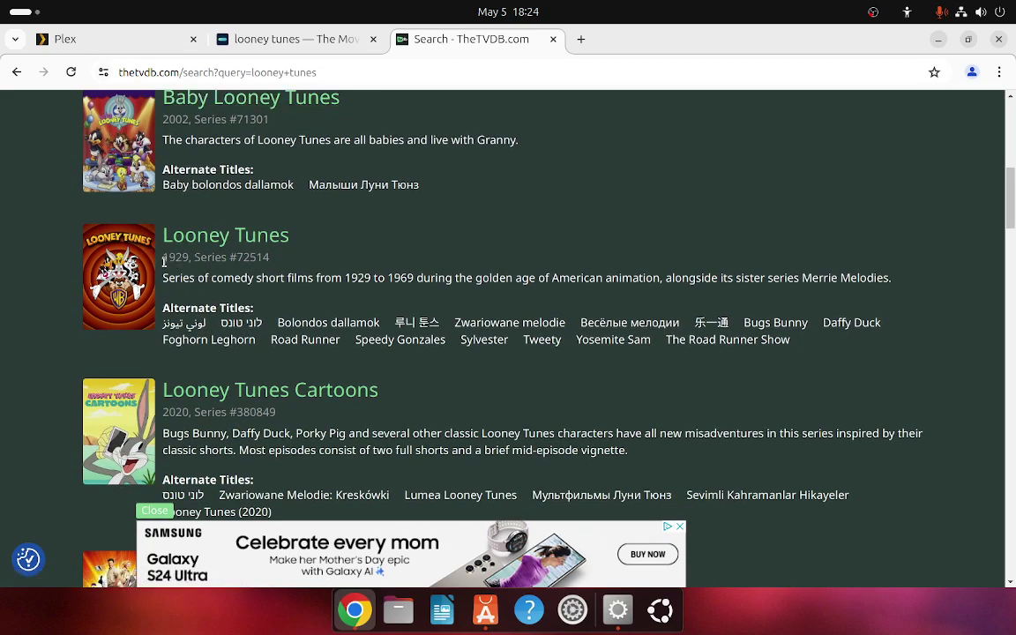
click(196, 237)
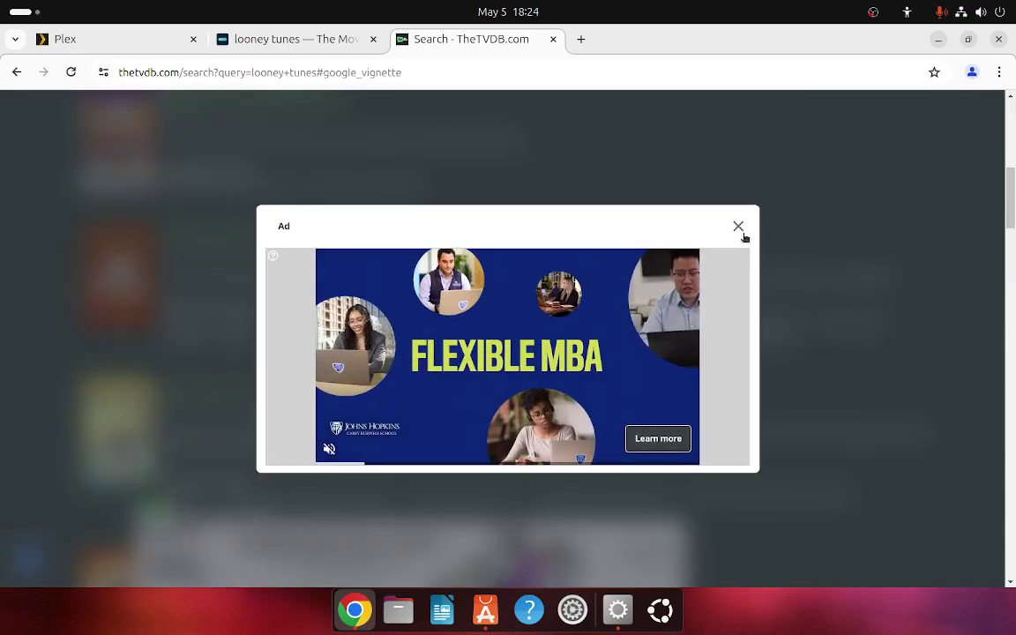
click(744, 237)
Dismiss the video ad, open Looney Tunes Season 1929, and check its episode, Bosko the Talk-Ink Kid
scroll(618, 309, down, 3)
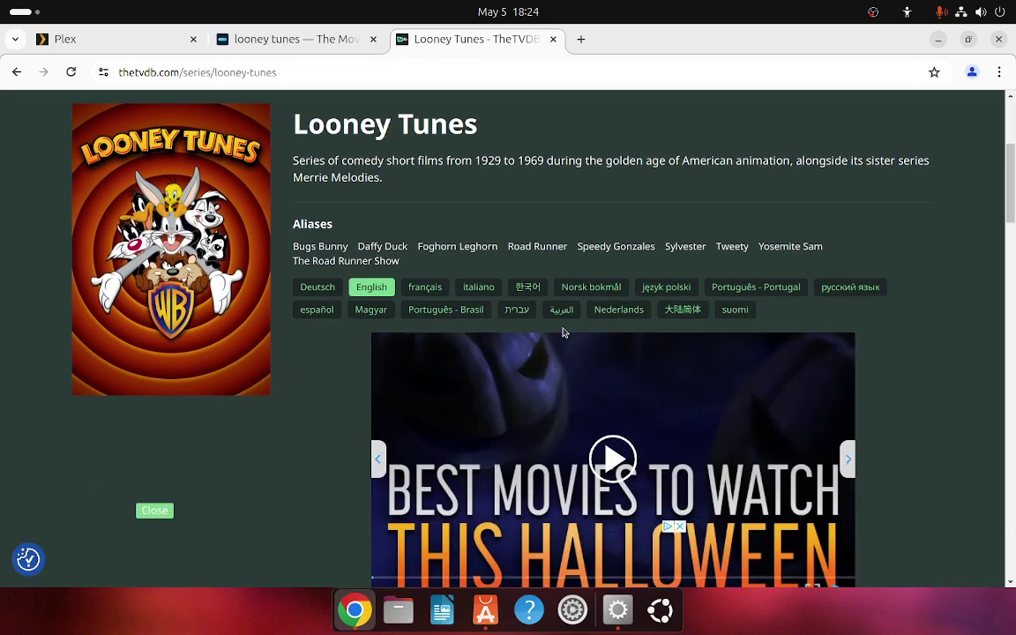
scroll(563, 331, down, 4)
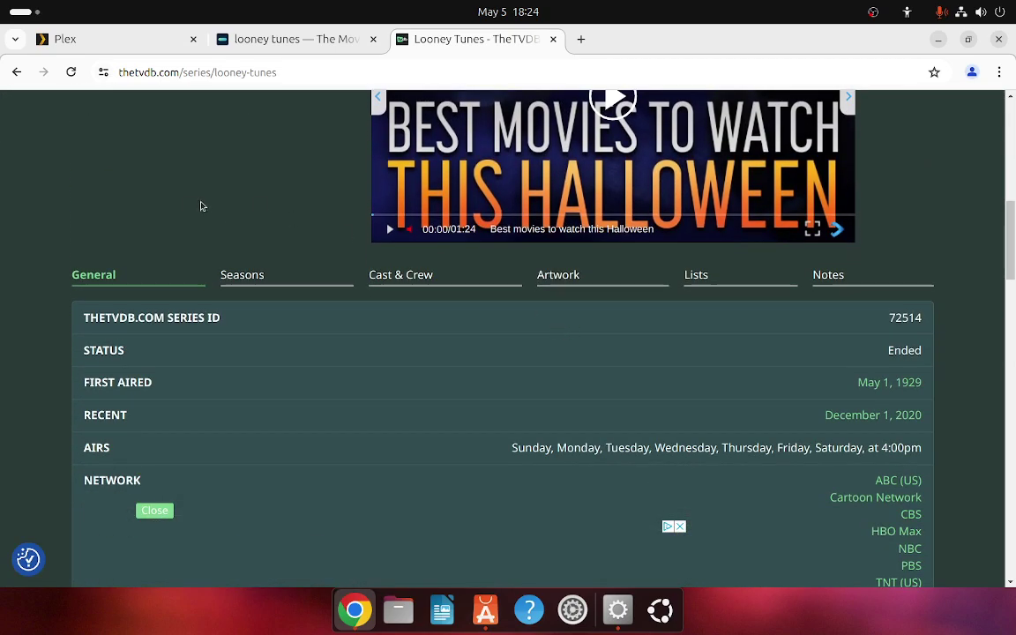
click(252, 276)
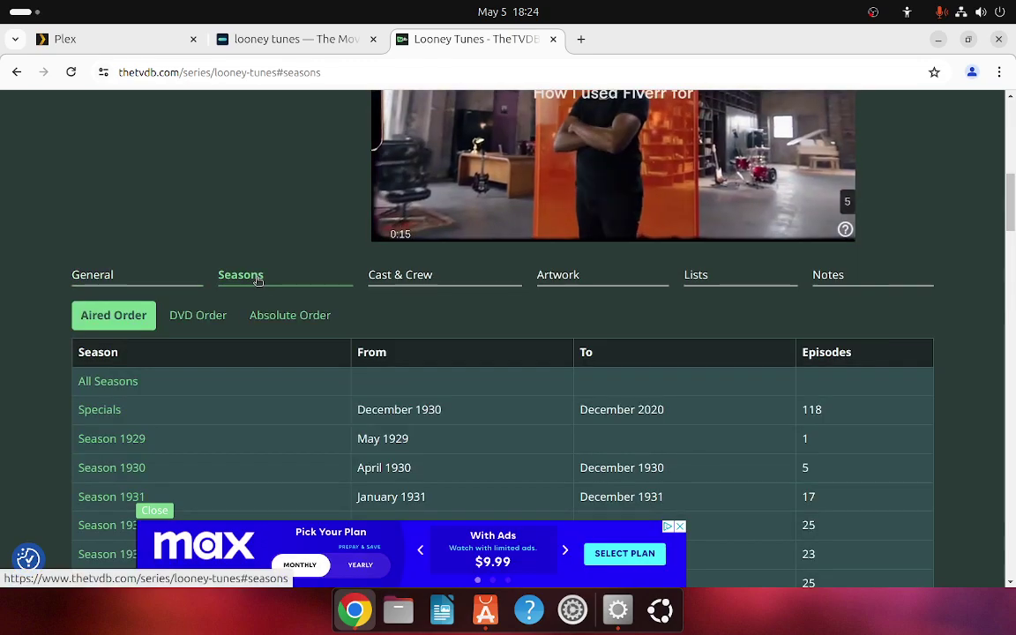
scroll(258, 280, down, 1)
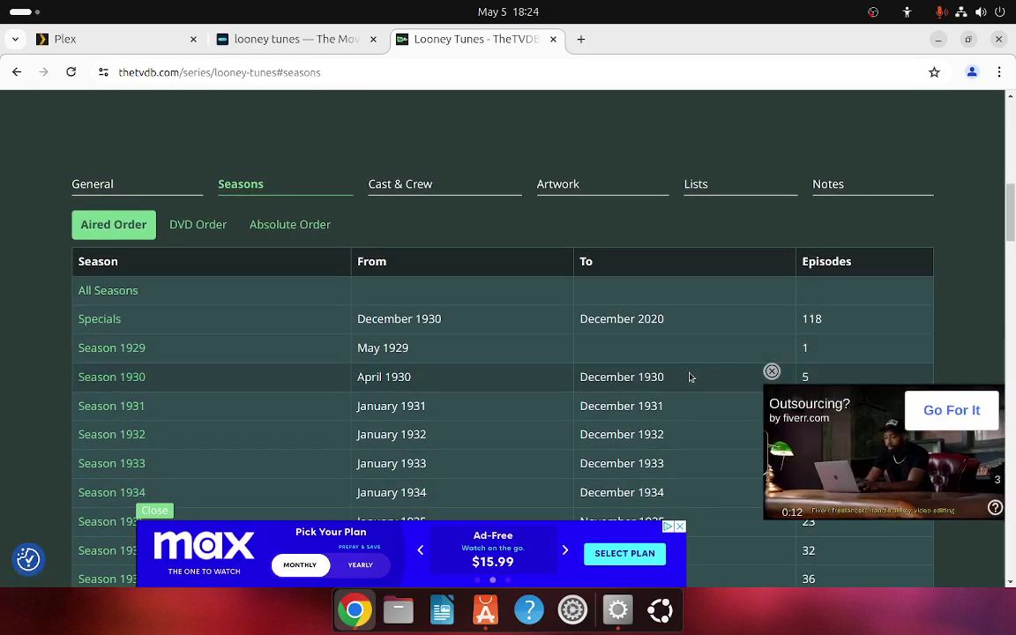
click(772, 372)
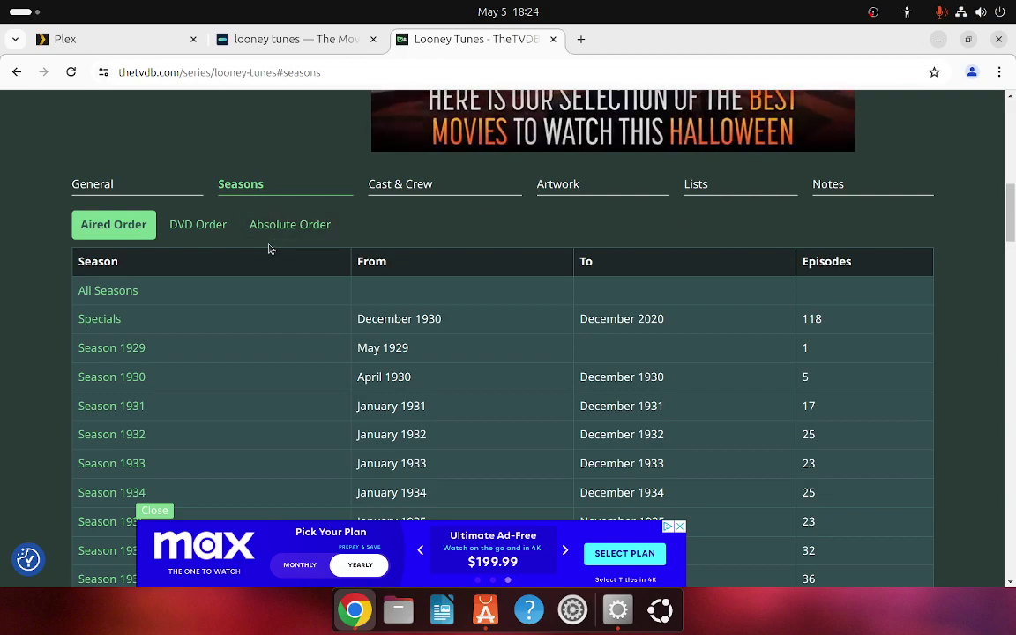
click(112, 350)
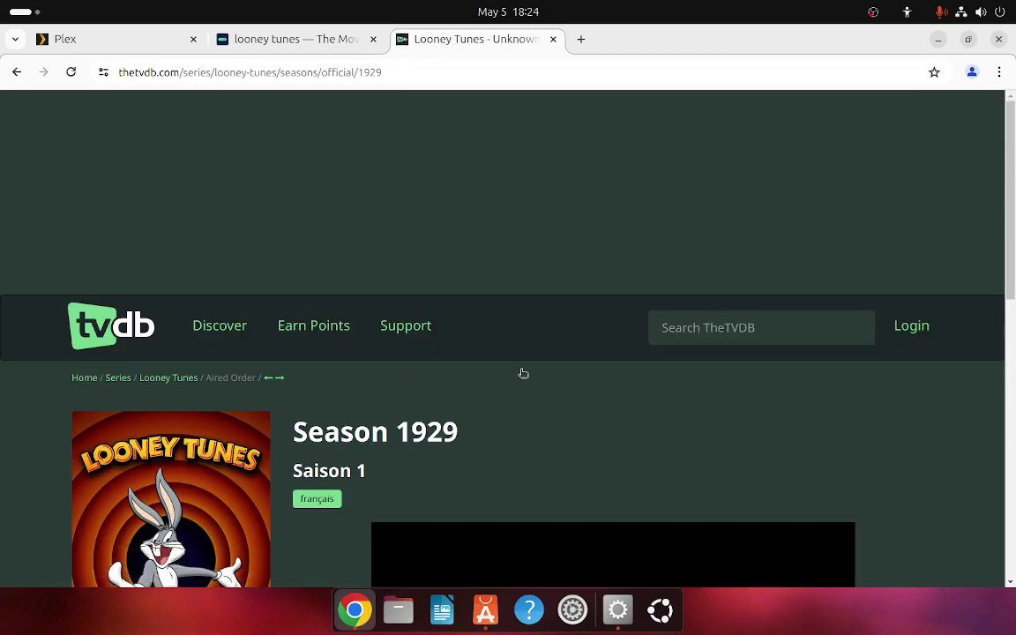
scroll(523, 374, down, 7)
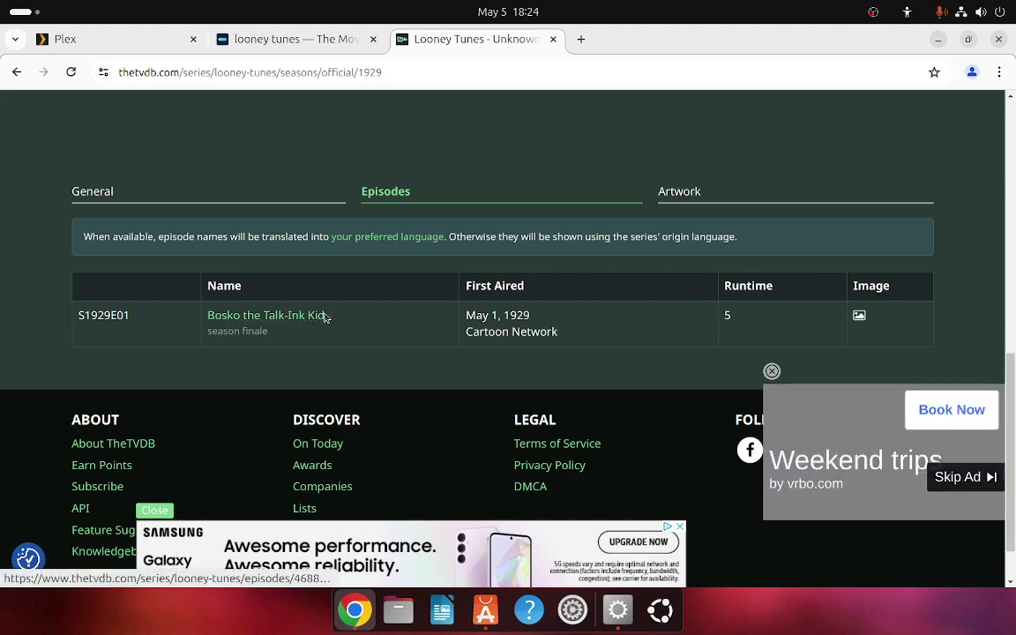
Review the Looney Tunes Season 1942 episode list, then return to the 'looney tunes' search results
click(18, 72)
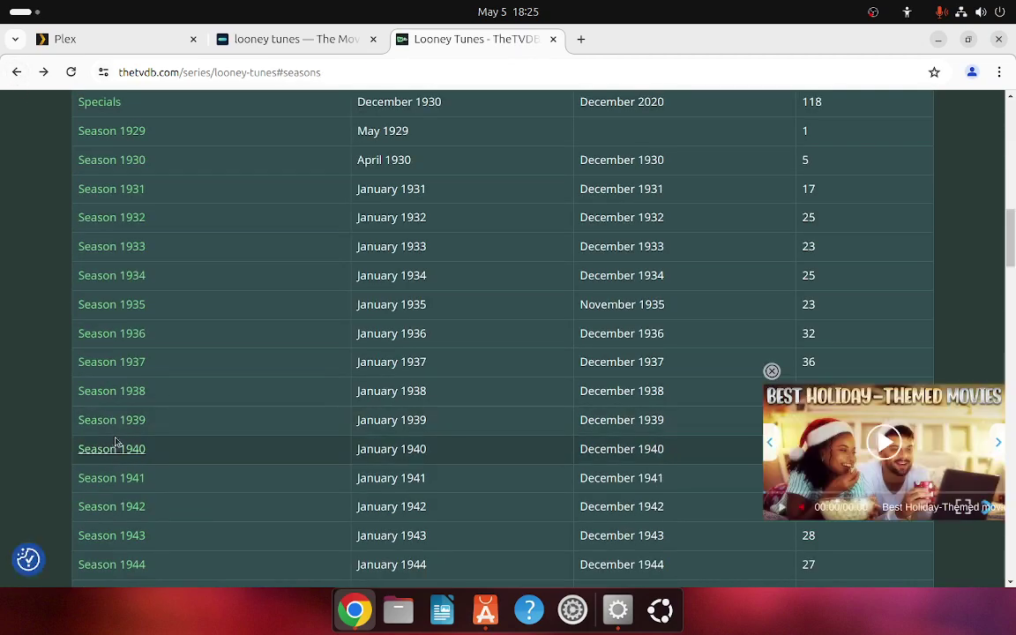
scroll(116, 441, down, 5)
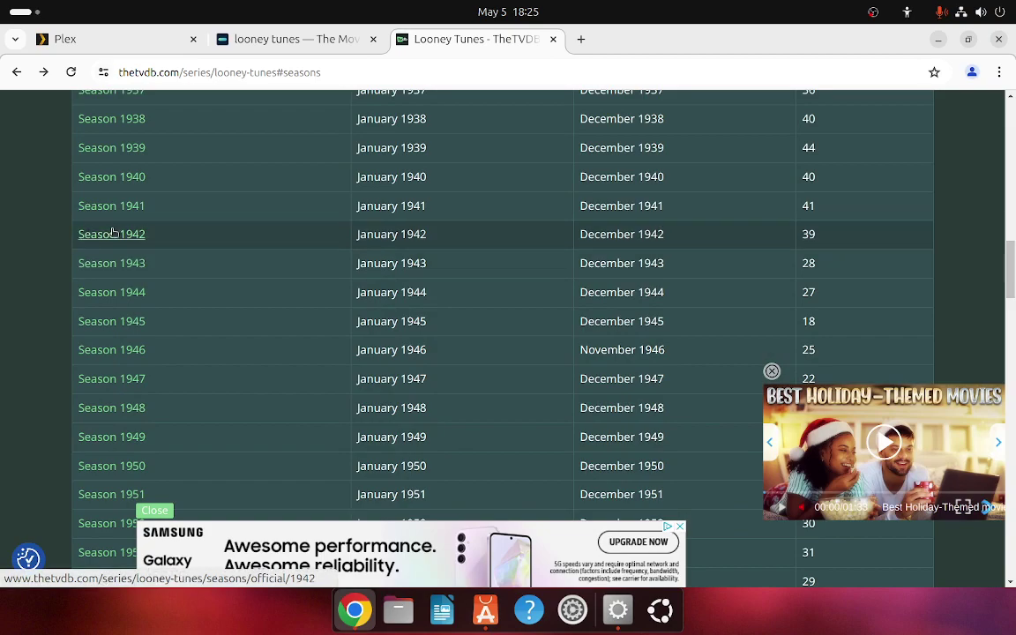
click(112, 233)
scroll(309, 349, down, 8)
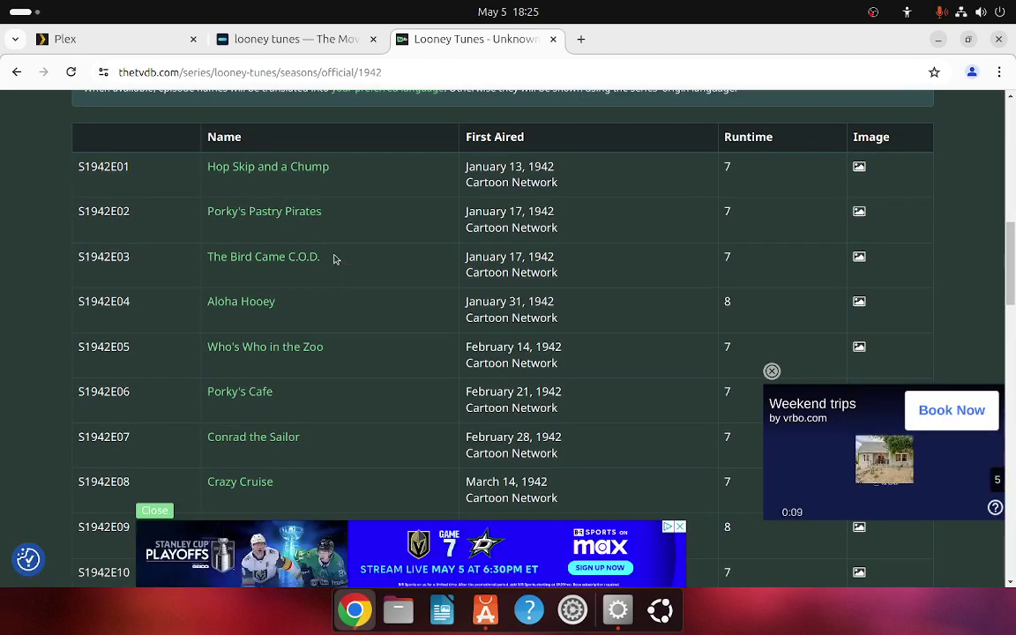
scroll(334, 259, up, 10)
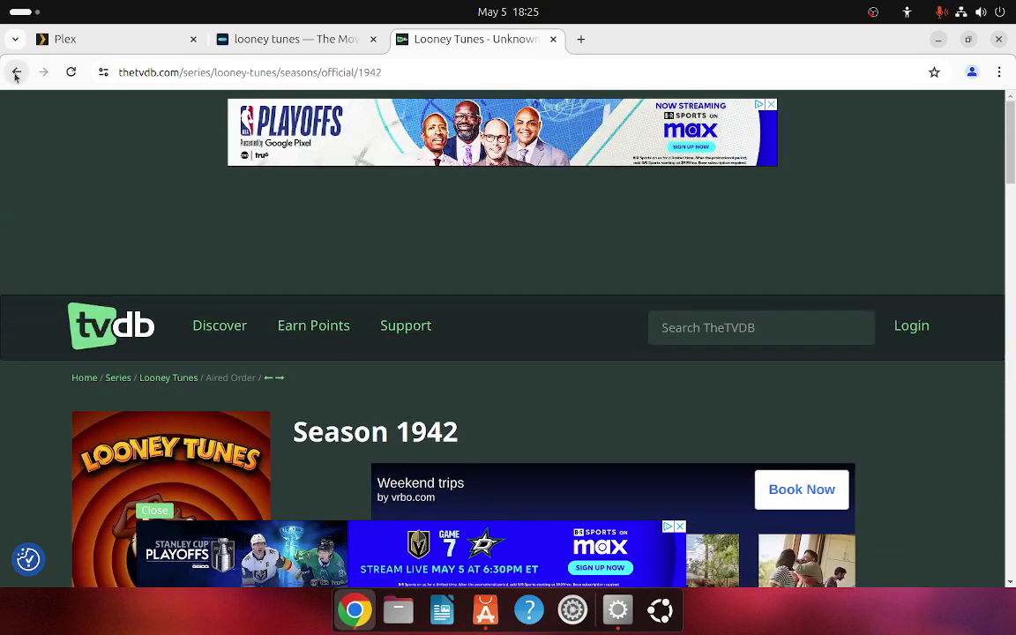
click(16, 74)
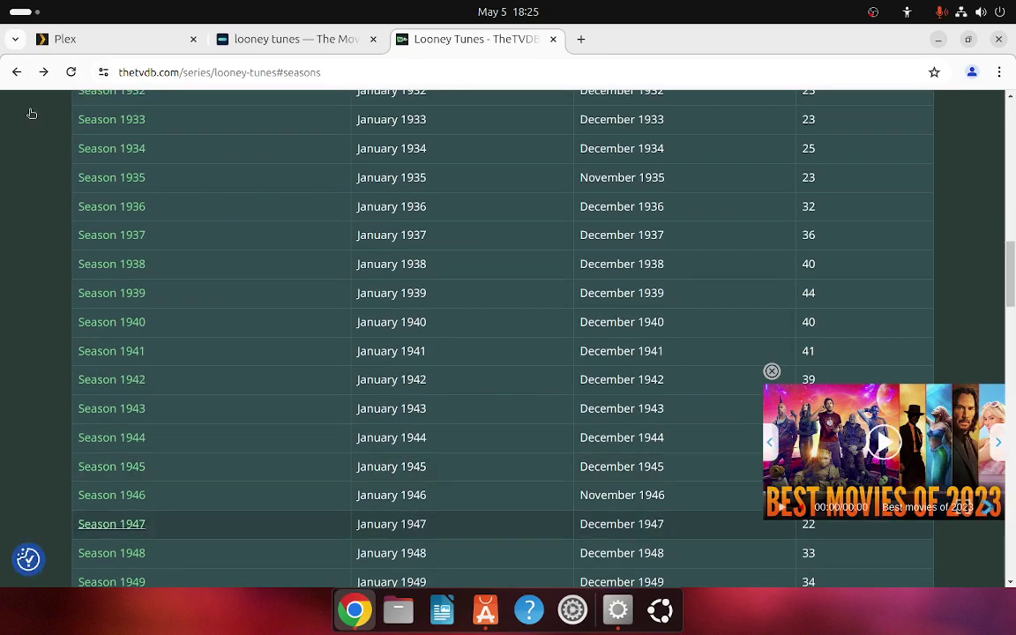
click(17, 74)
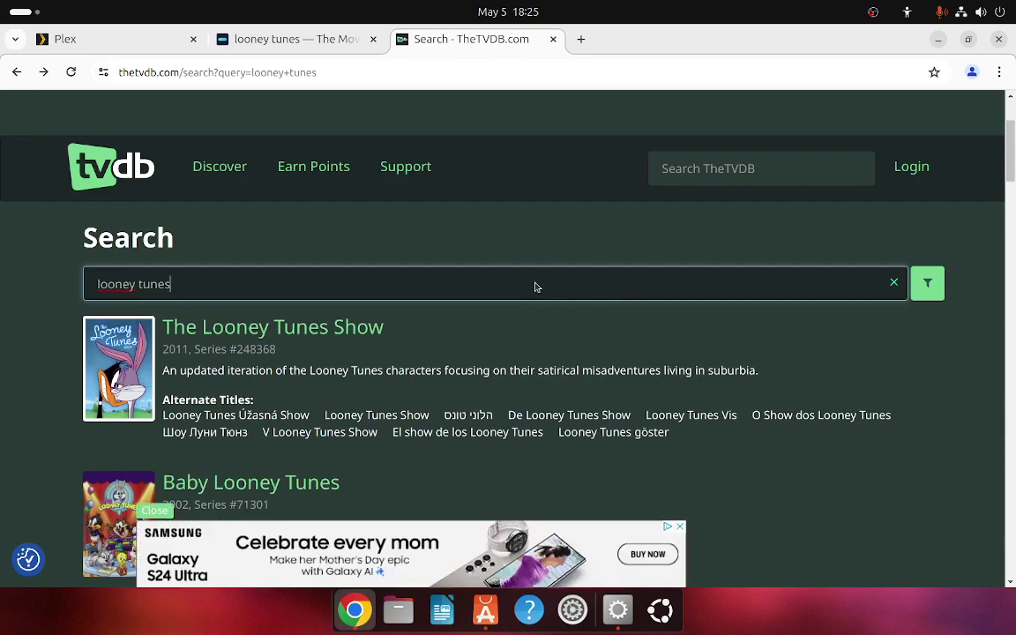
Replace the previous query with a TheTVDB search for 'tom and jerry'
click(535, 282)
key(ctrl+a)
key(BackSpace)
text(to)
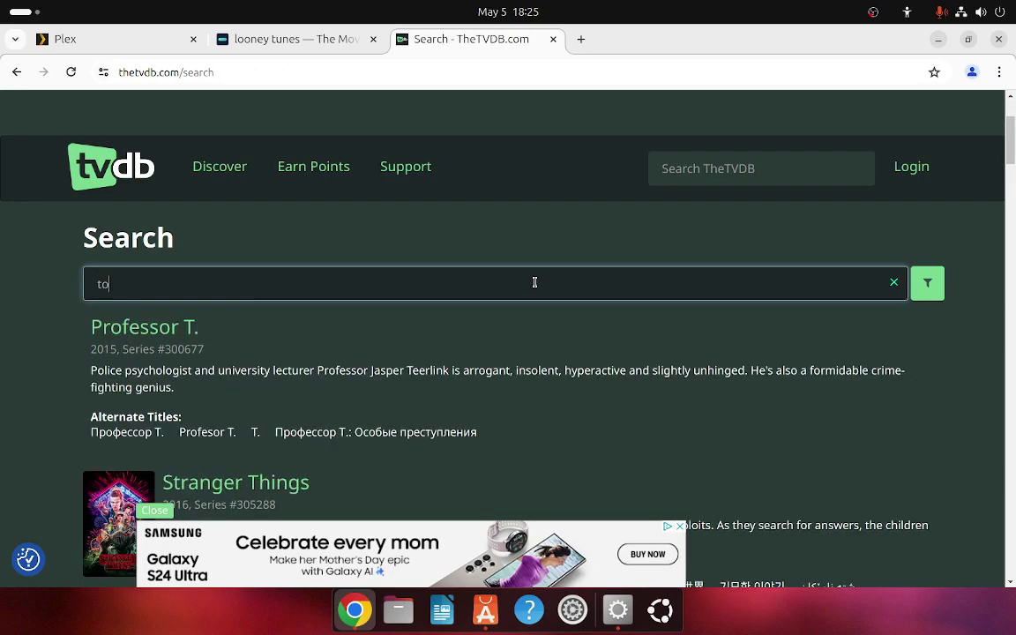
text(m and jerry)
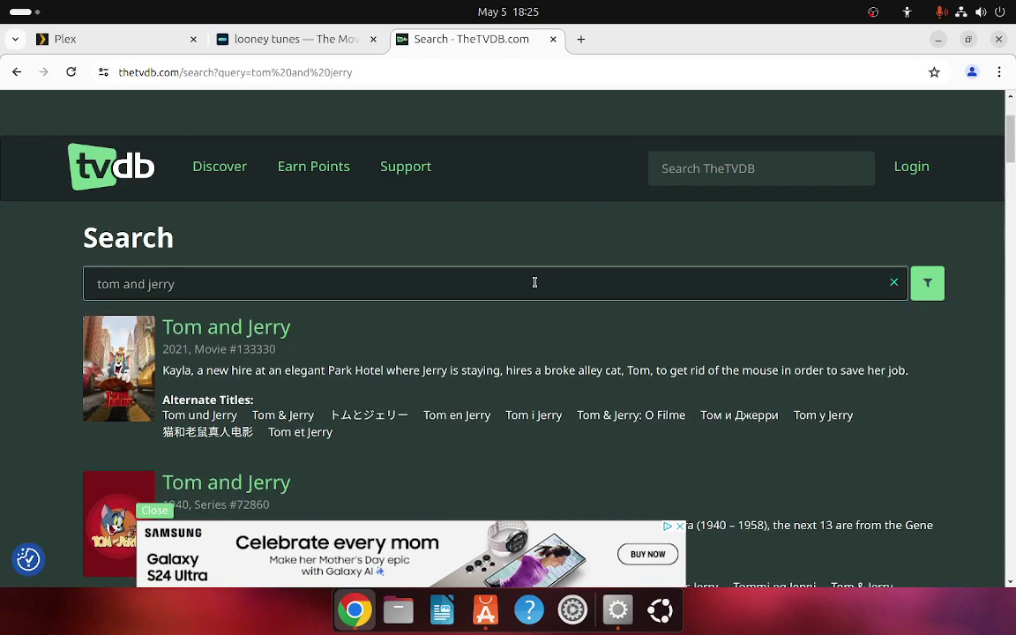
scroll(283, 309, up, 1)
scroll(264, 335, down, 2)
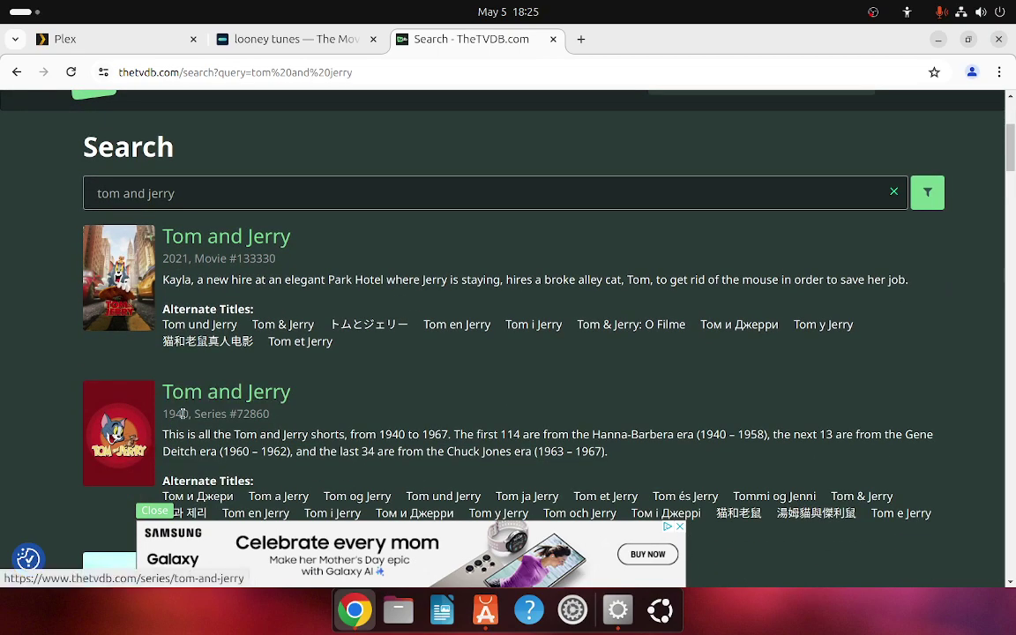
Open the 1940 Tom and Jerry series and list its 1940s, 1950s and 1960s seasons
click(214, 397)
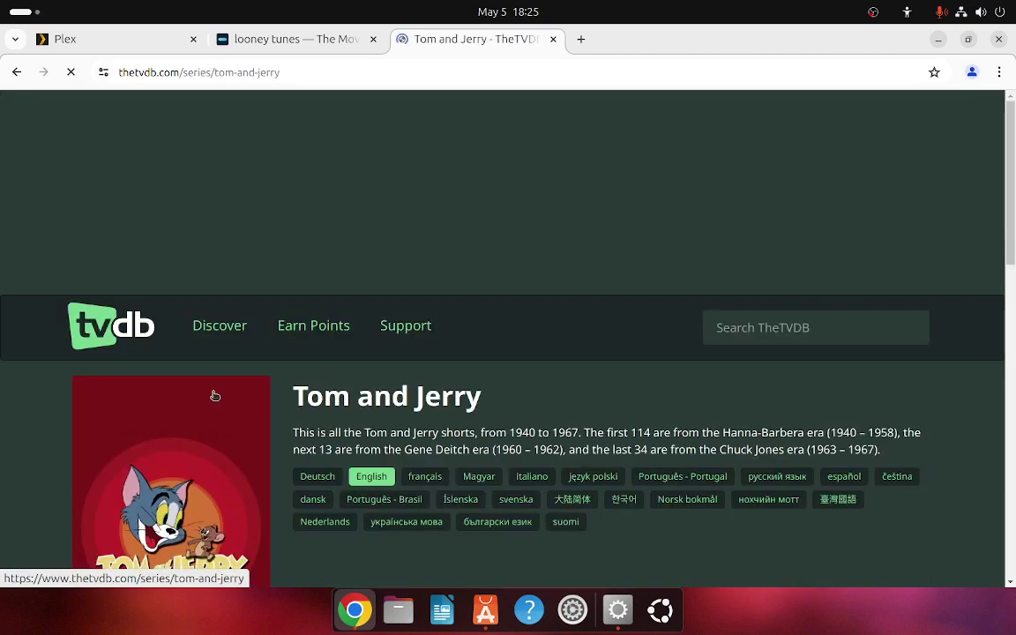
scroll(255, 366, down, 3)
scroll(419, 293, down, 3)
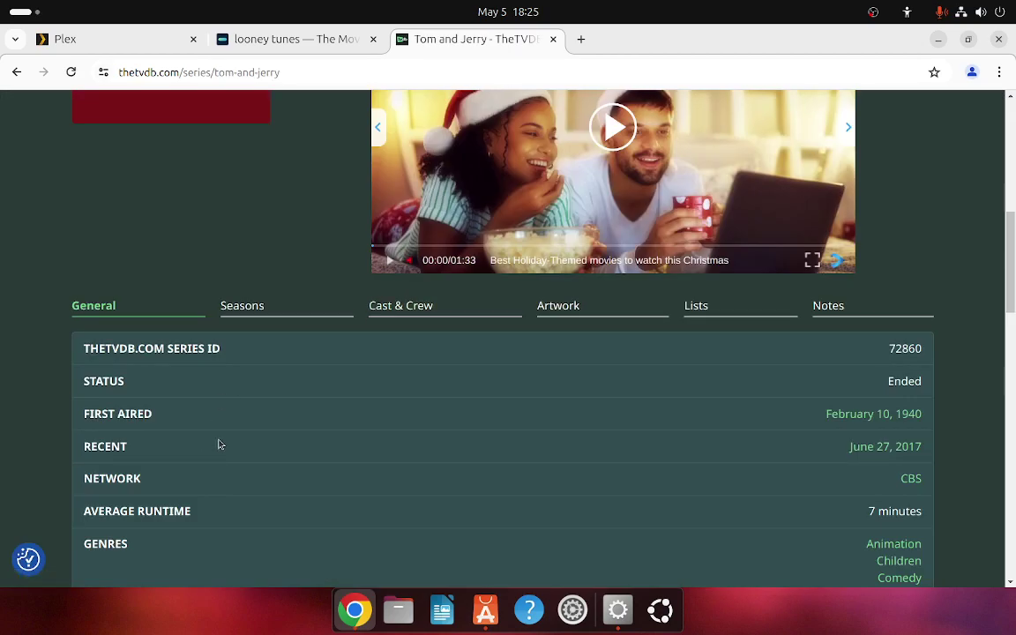
click(240, 307)
scroll(243, 310, down, 2)
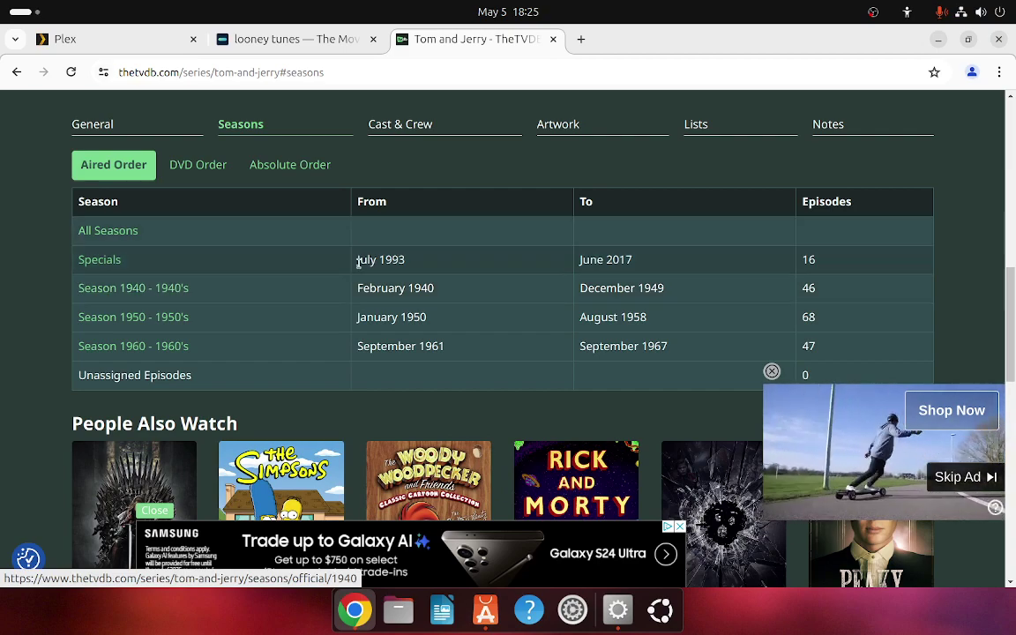
click(399, 610)
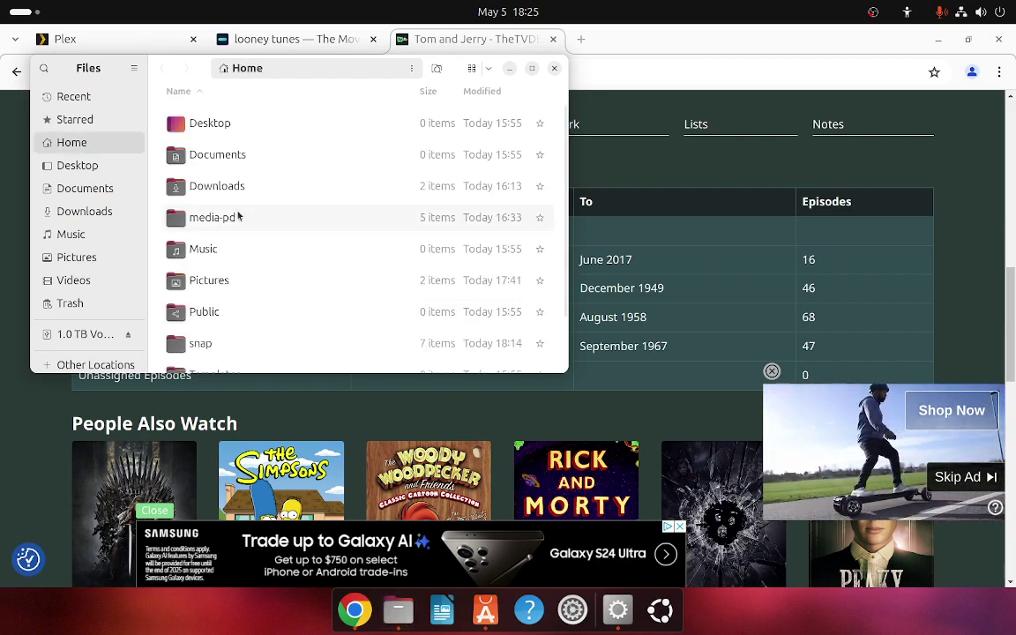
scroll(182, 210, down, 1)
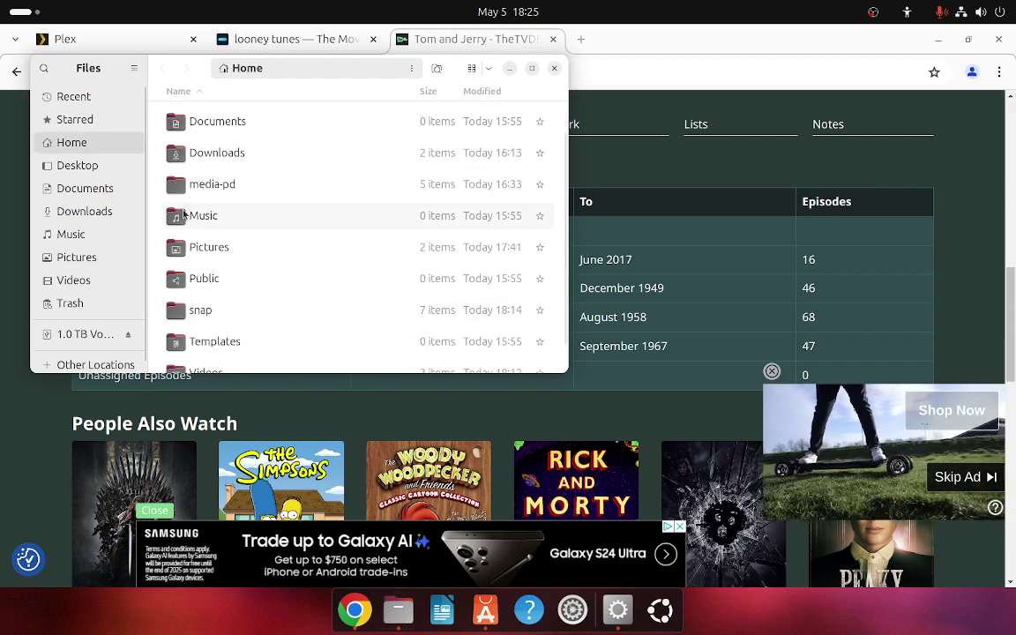
click(216, 187)
double_click(216, 187)
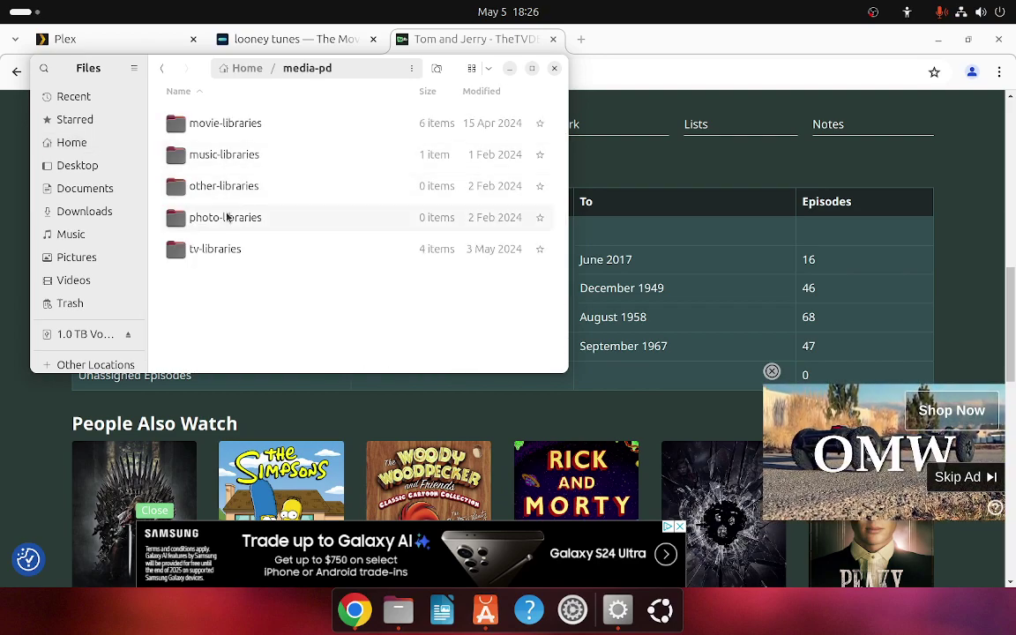
double_click(216, 253)
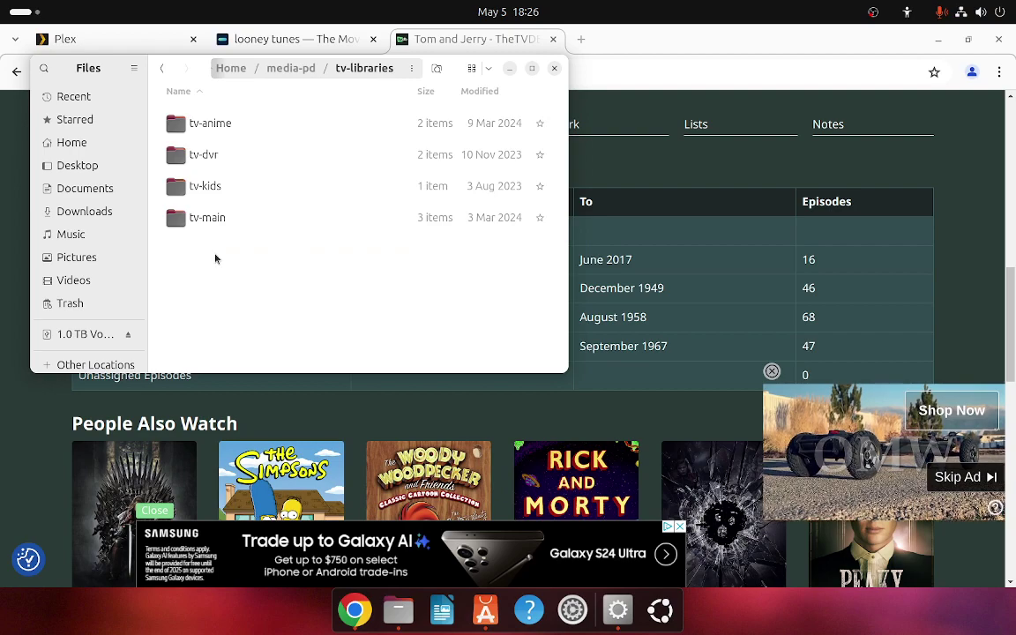
double_click(213, 189)
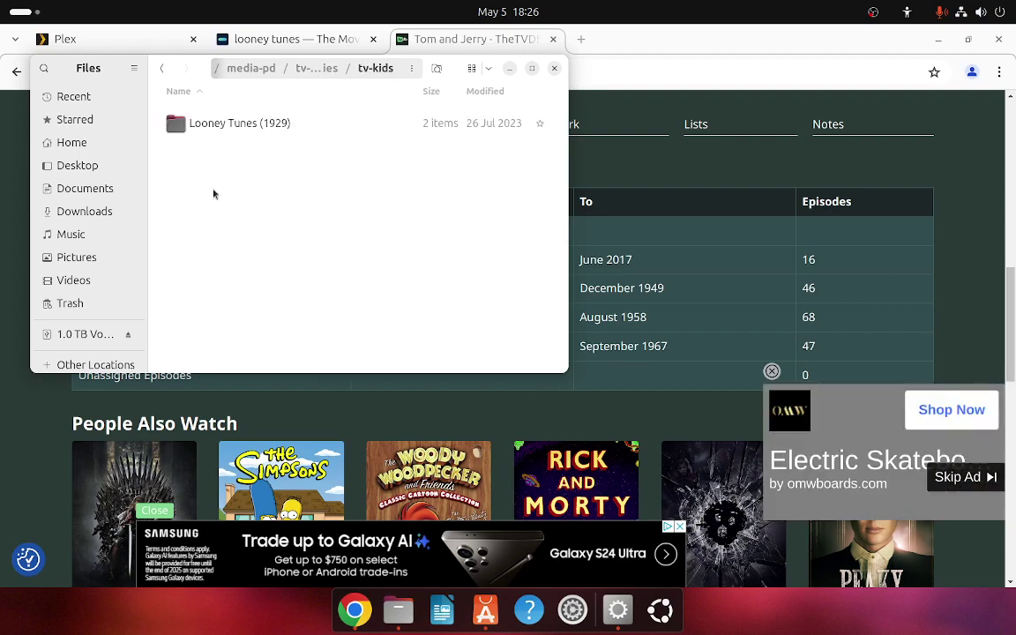
double_click(228, 125)
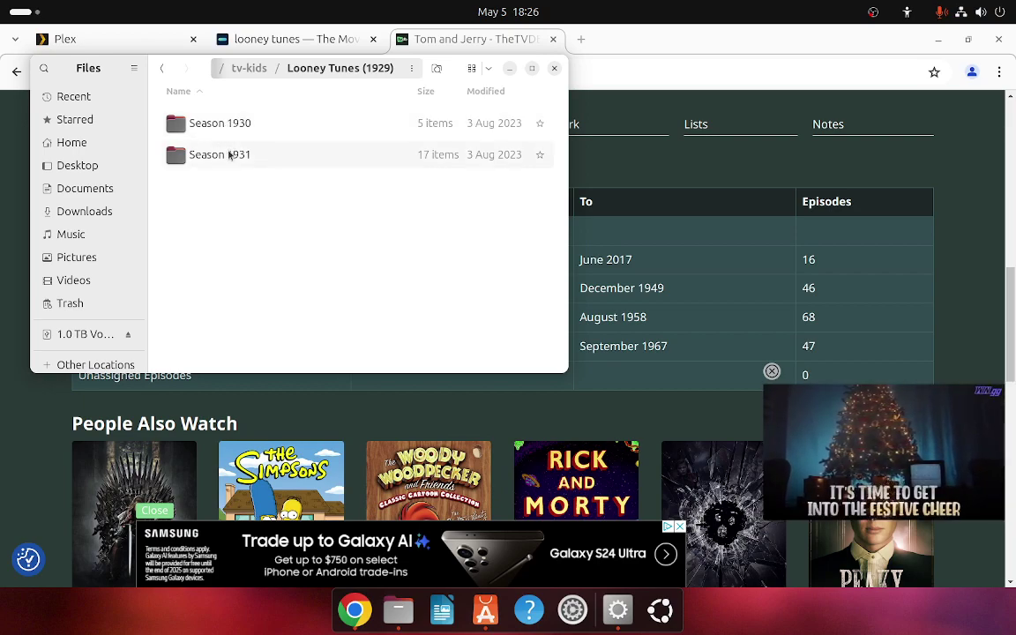
double_click(229, 156)
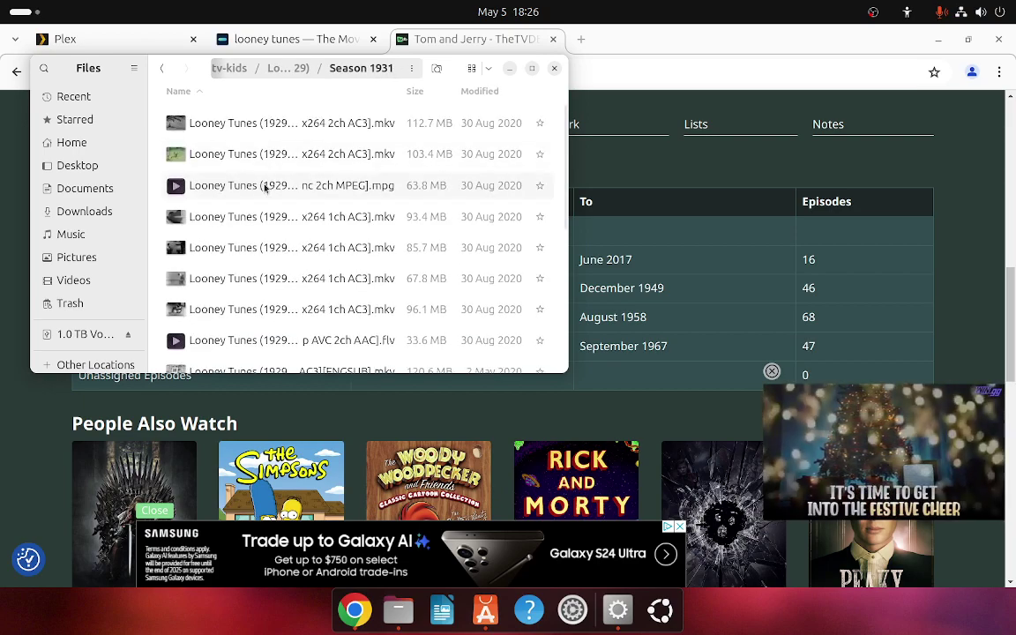
drag(569, 107, 876, 107)
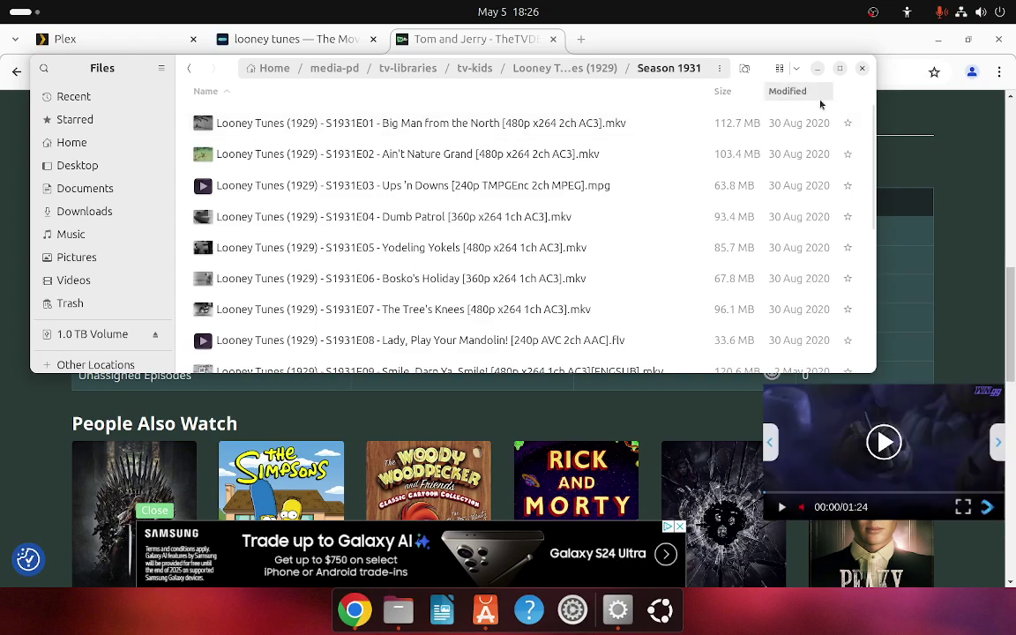
click(862, 70)
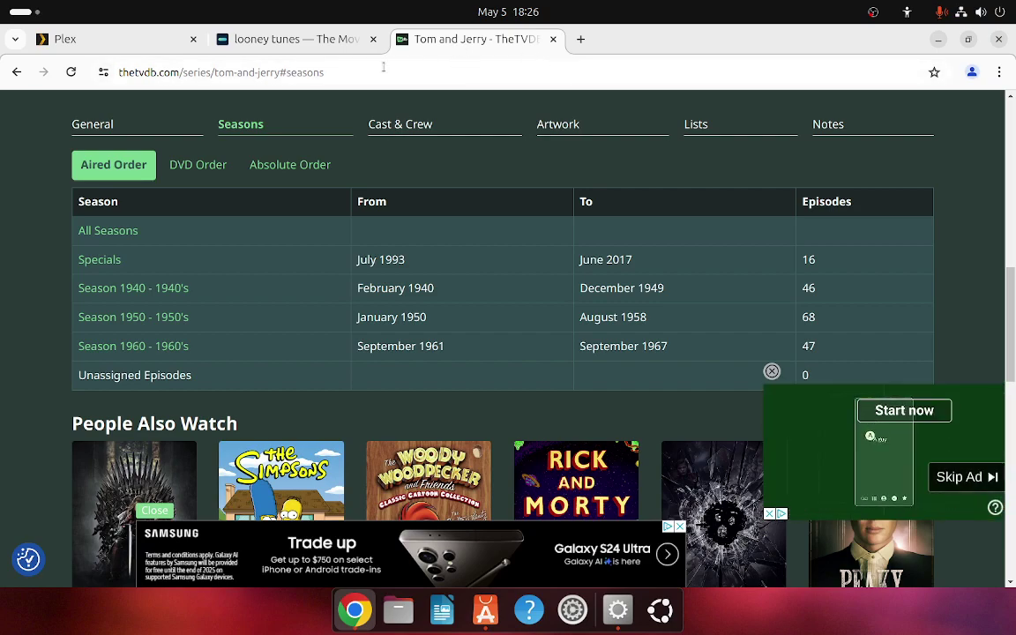
Search for 'ken burns films' and open the Ken Burns Films series page (ID 277594)
click(17, 73)
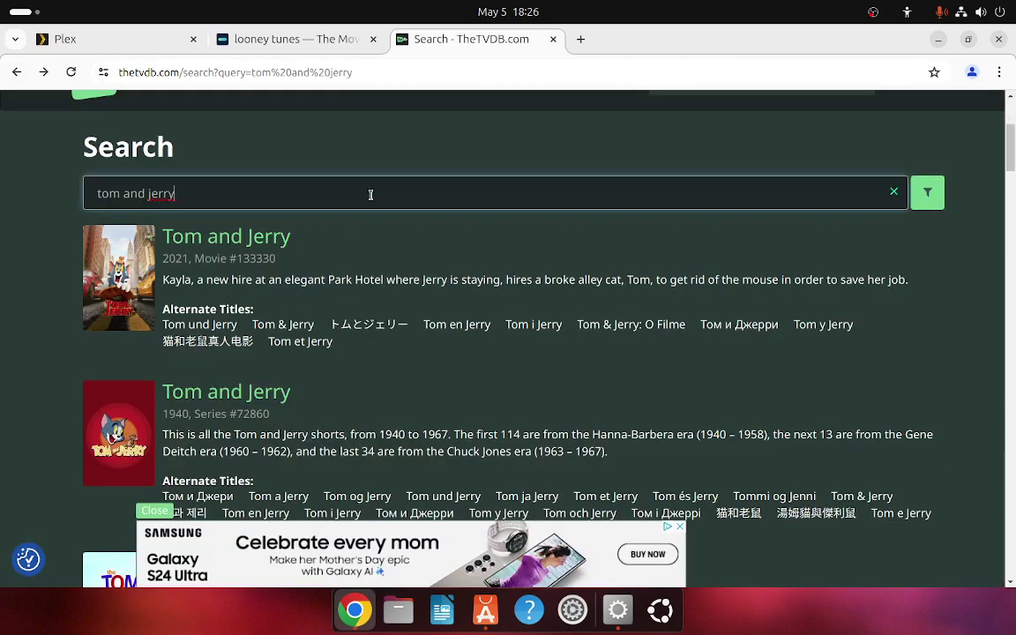
key(BackSpace)
key(BackSpace)
key(BackSpace)
key(BackSpace)
key(BackSpace)
key(BackSpace)
key(BackSpace)
key(BackSpace)
key(BackSpace)
key(BackSpace)
key(BackSpace)
key(BackSpace)
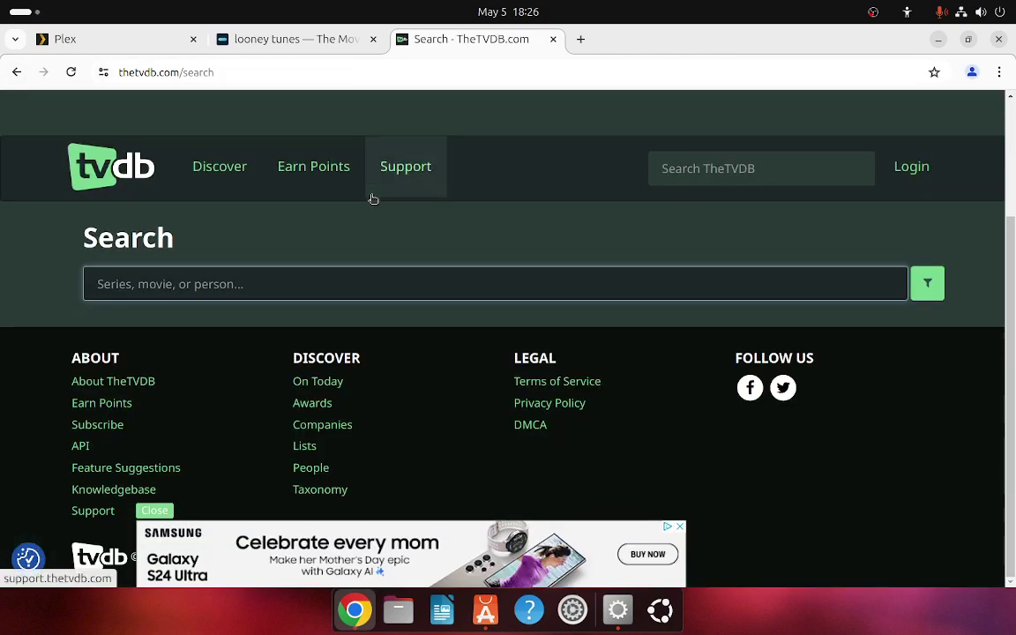
text(fil)
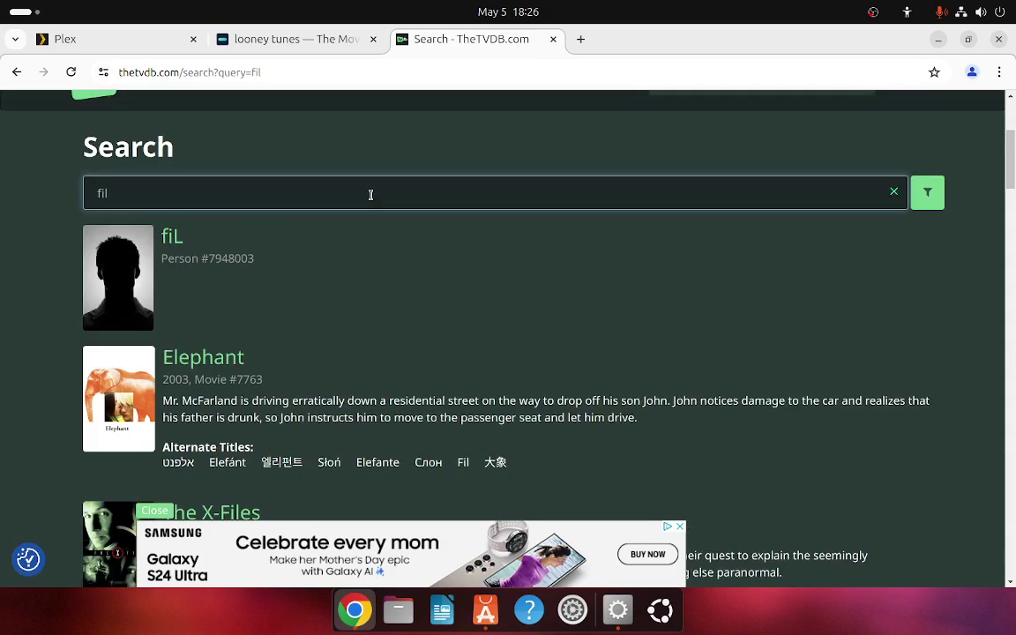
key(BackSpace)
key(BackSpace)
key(BackSpace)
text(ke)
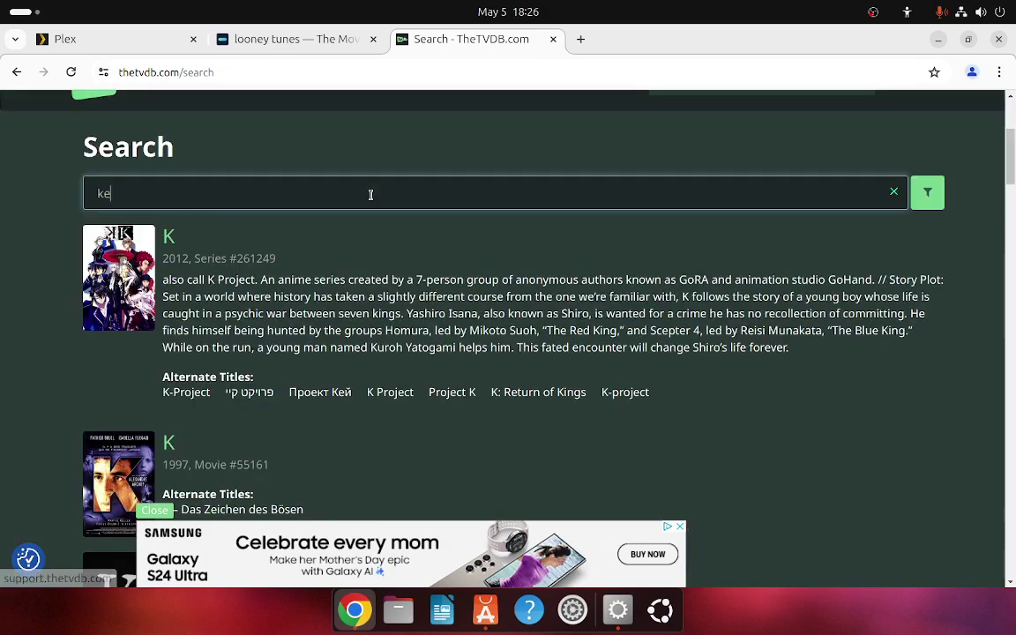
text(n bur)
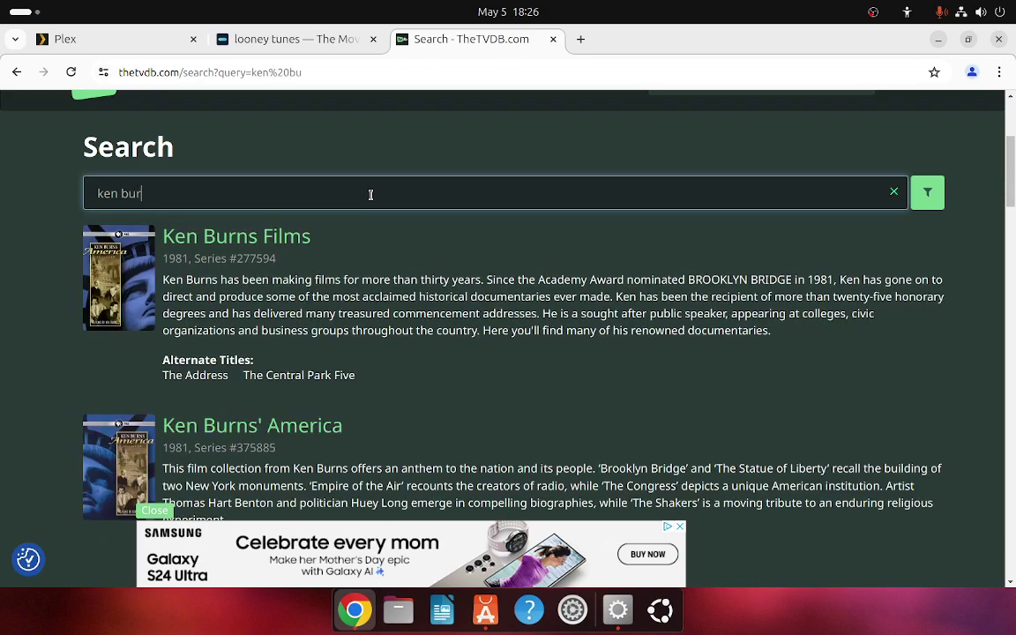
text(ns films)
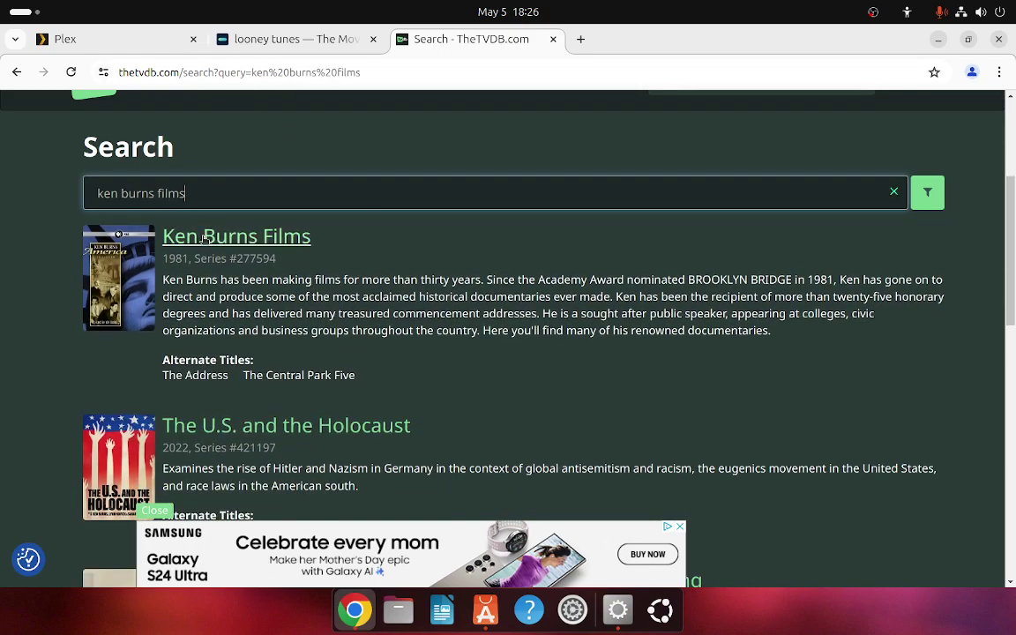
click(229, 239)
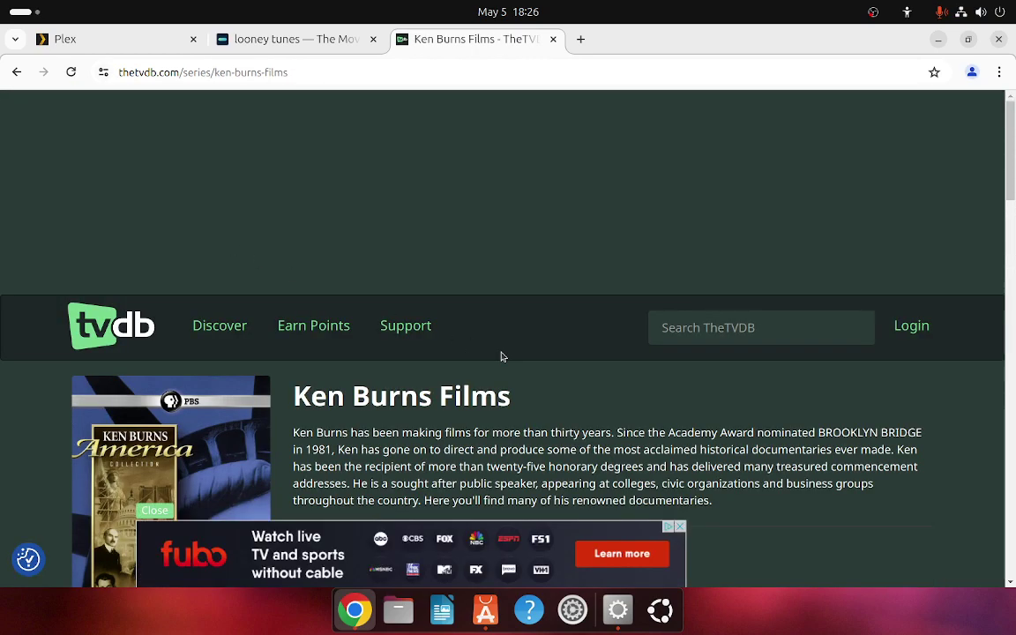
Dismiss the ad banner and open Season 2016 from the Ken Burns Films seasons list
scroll(501, 356, down, 3)
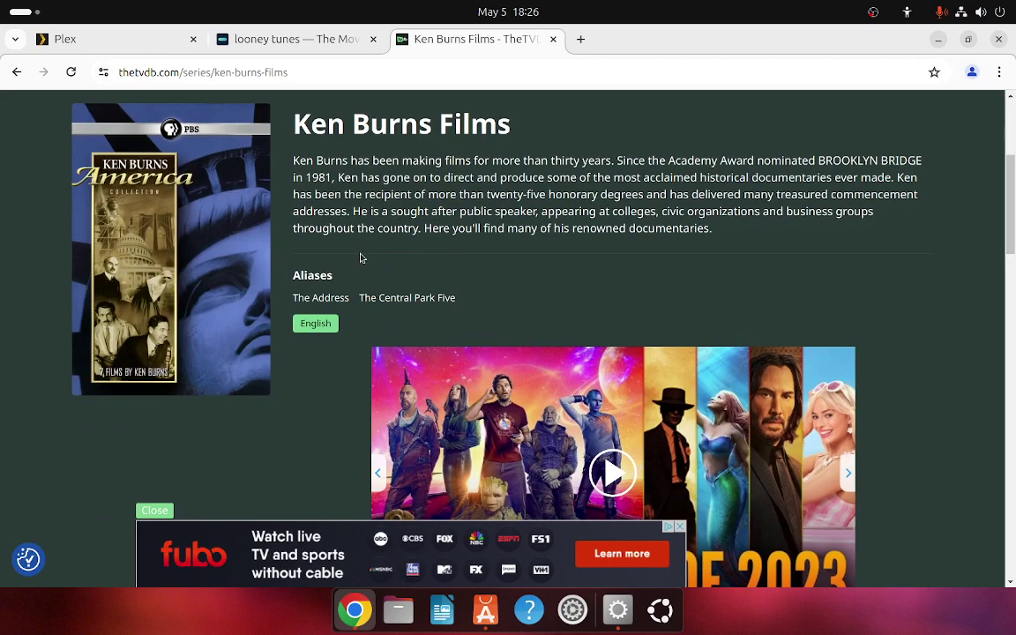
click(682, 527)
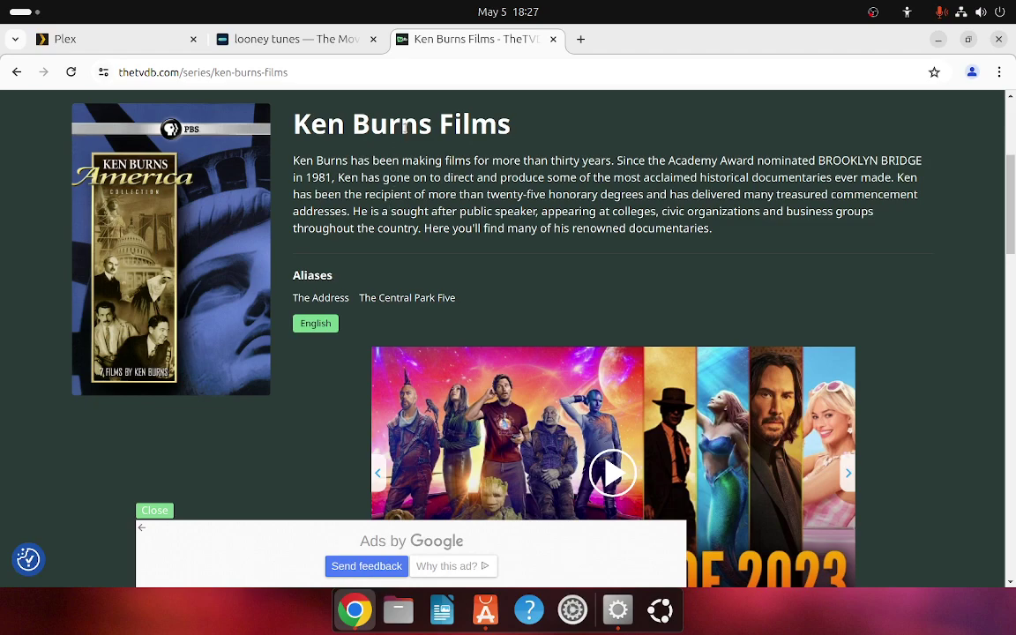
scroll(369, 235, down, 3)
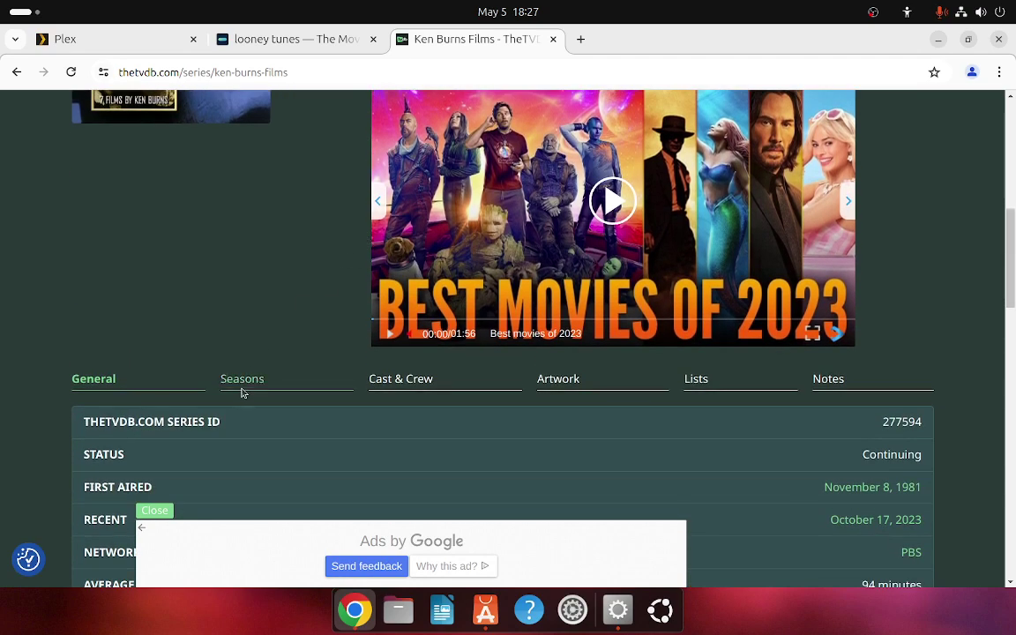
click(250, 381)
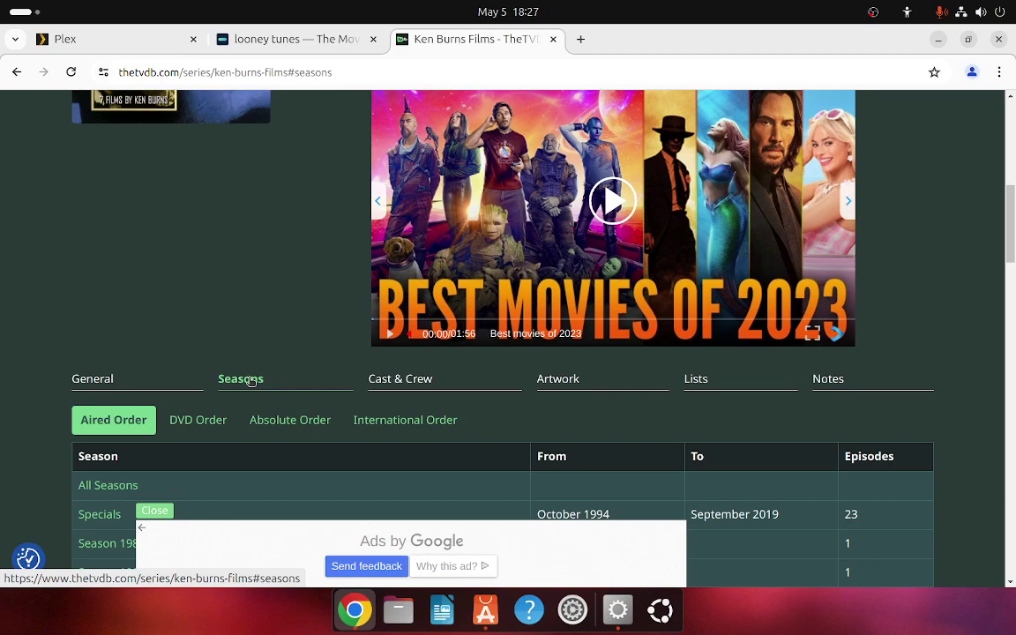
scroll(250, 380, down, 2)
scroll(163, 275, down, 2)
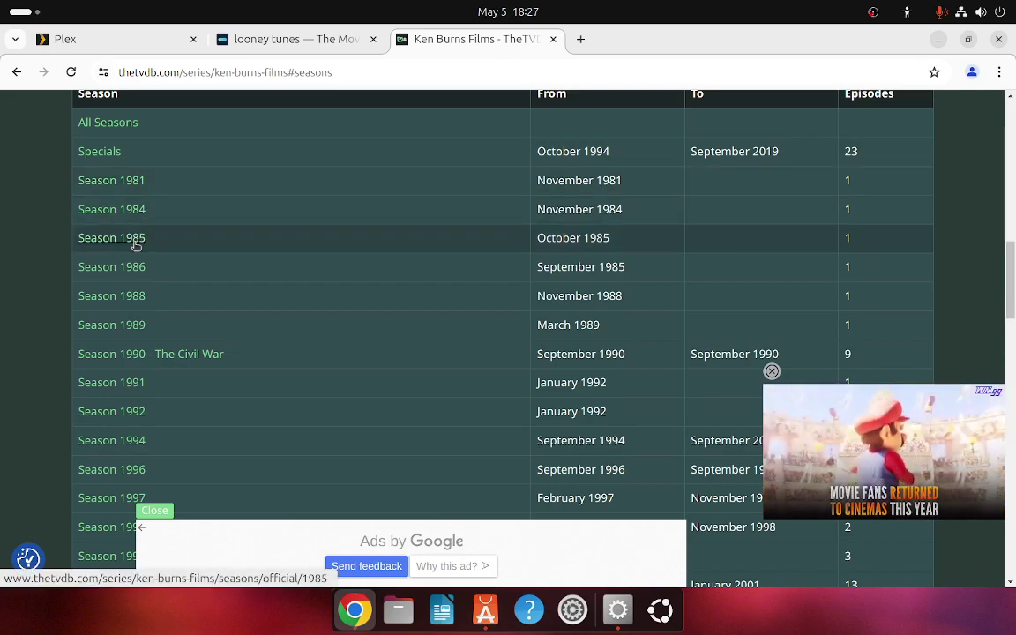
scroll(188, 376, down, 2)
scroll(188, 377, down, 6)
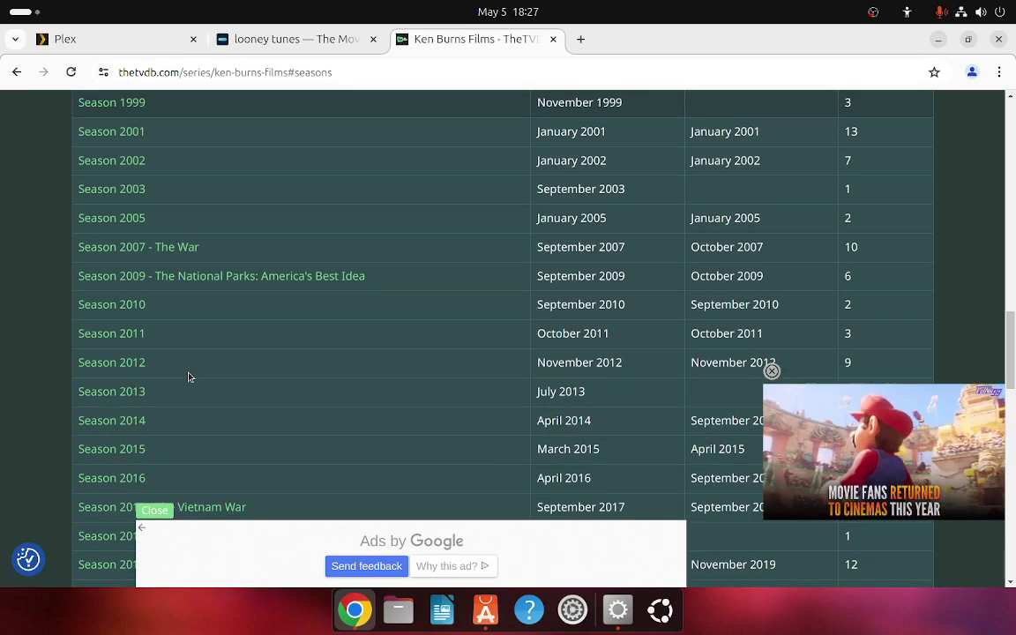
scroll(188, 376, up, 1)
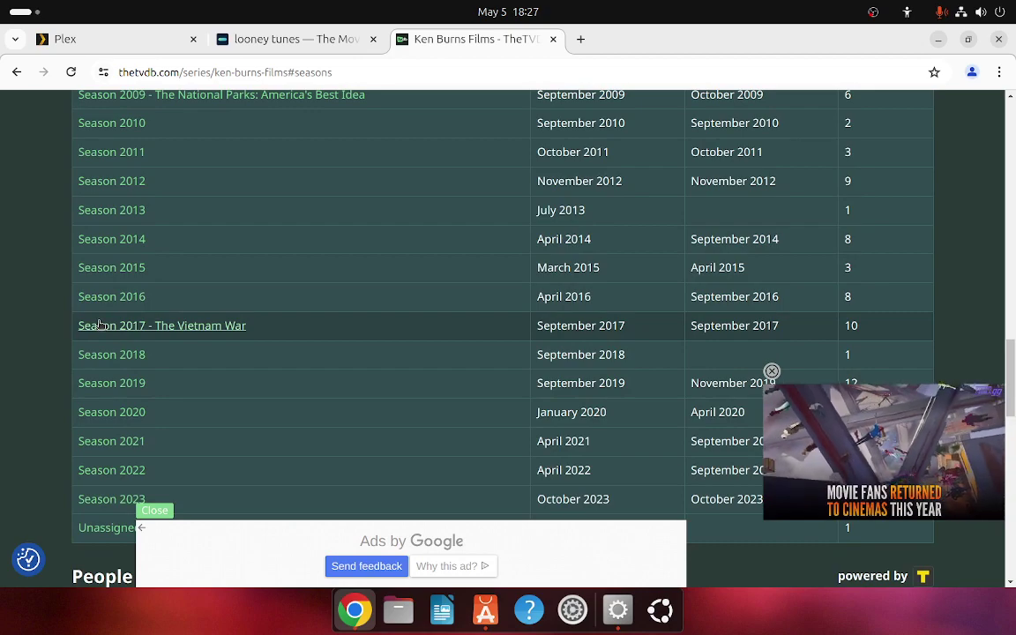
click(115, 304)
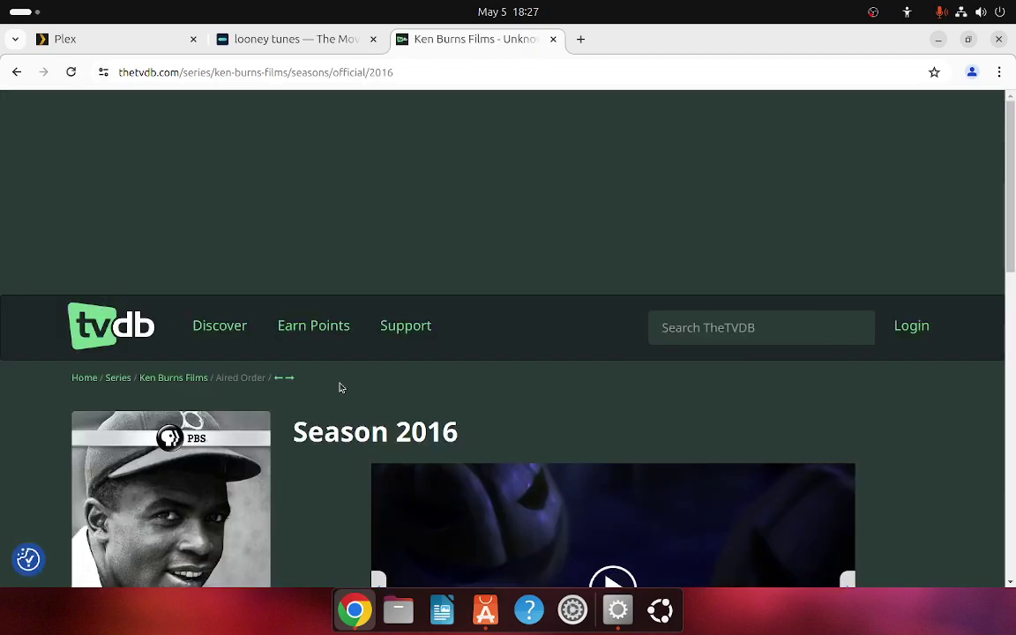
Review the Season 2016 Jackie Robinson episodes, then minimize the browser
scroll(340, 386, down, 5)
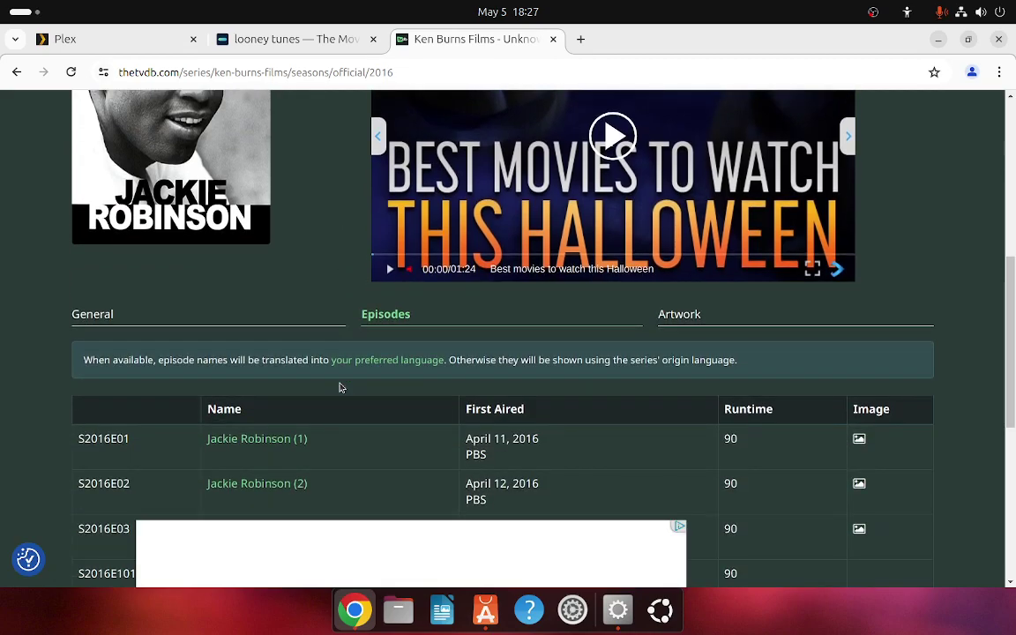
scroll(341, 388, down, 3)
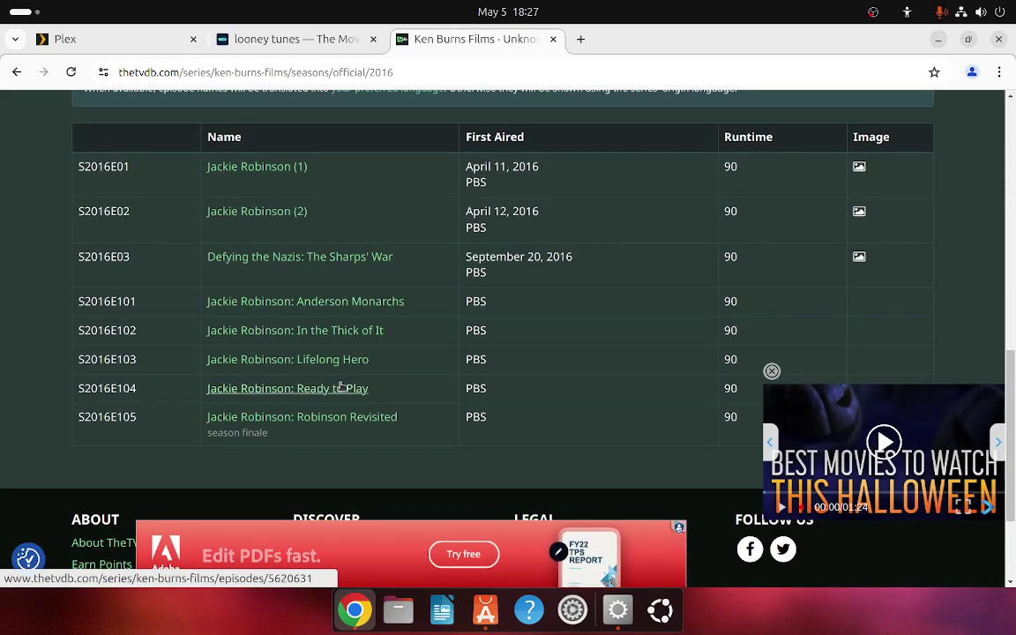
scroll(340, 387, up, 8)
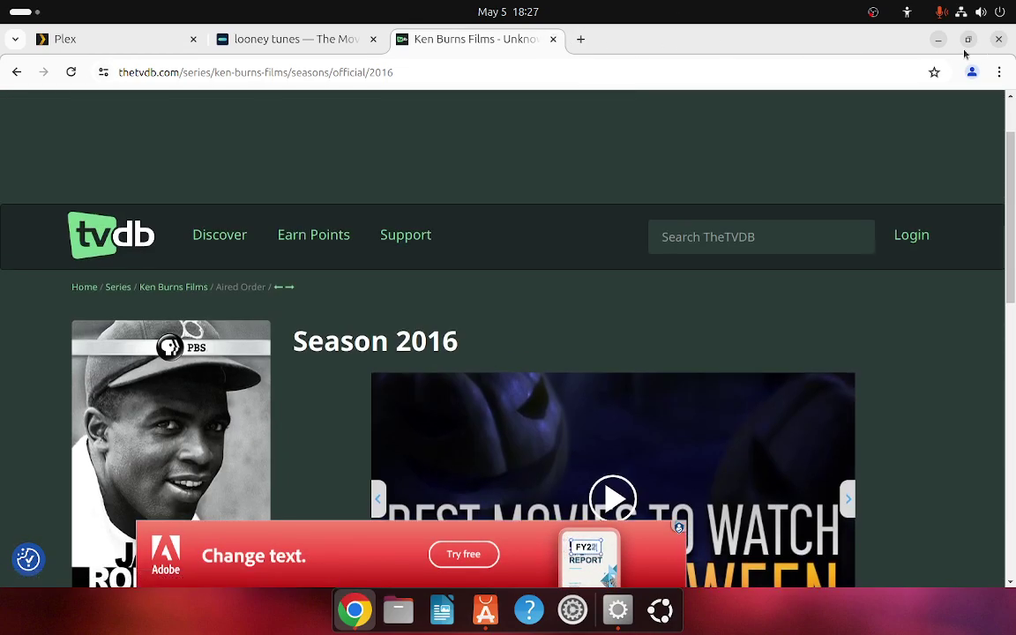
click(938, 41)
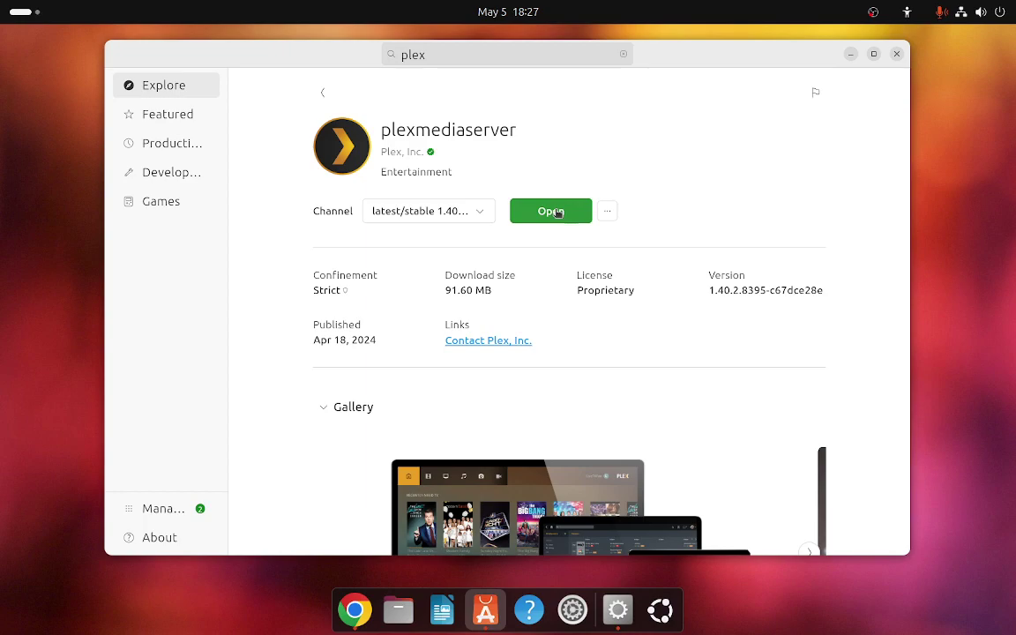
Restore Chrome from the dock and switch to the Plex tab showing the Music library
click(355, 610)
click(128, 41)
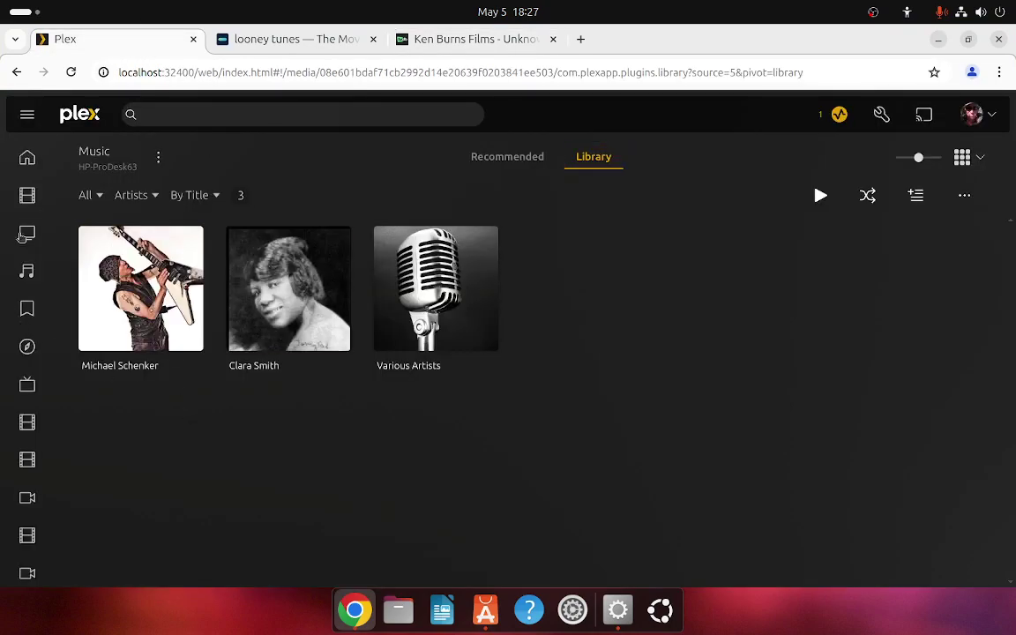
Play The Hitch-Hiker (Remastered) from Movies, close the player, and return to the five-library list
click(18, 72)
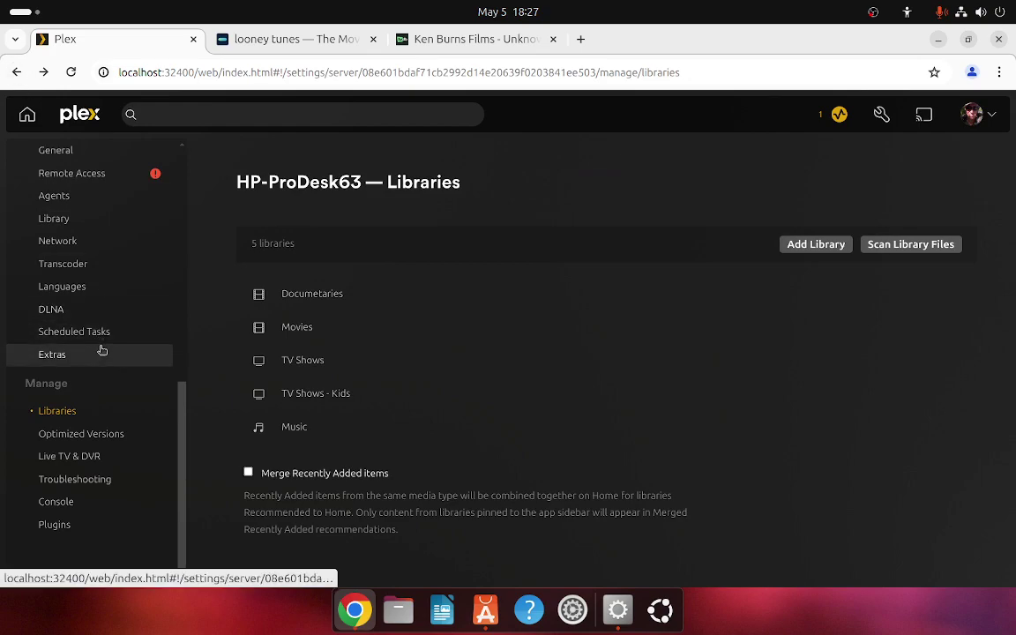
click(288, 332)
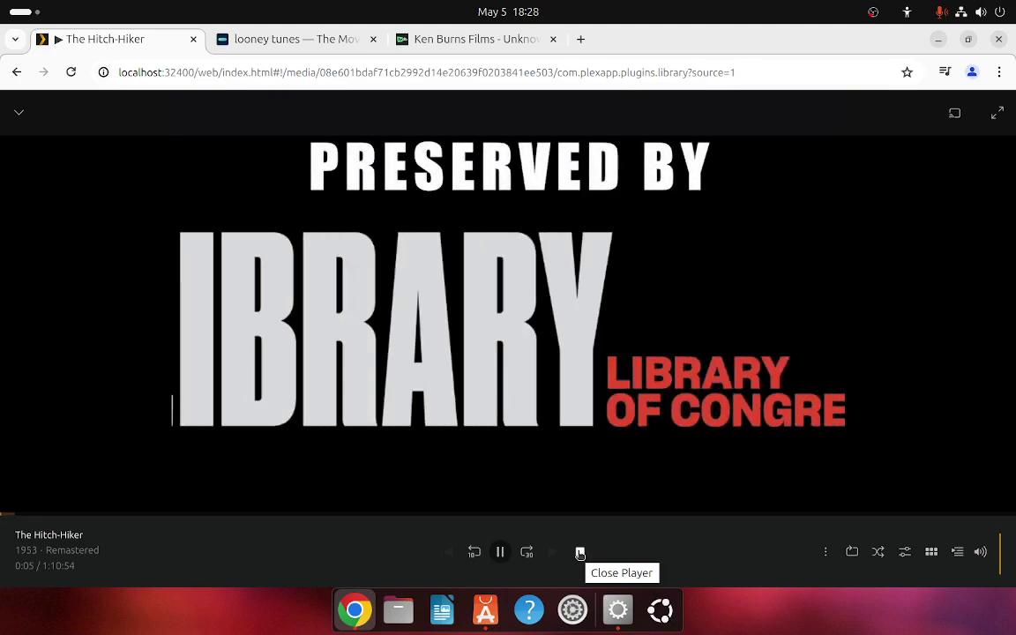
click(581, 553)
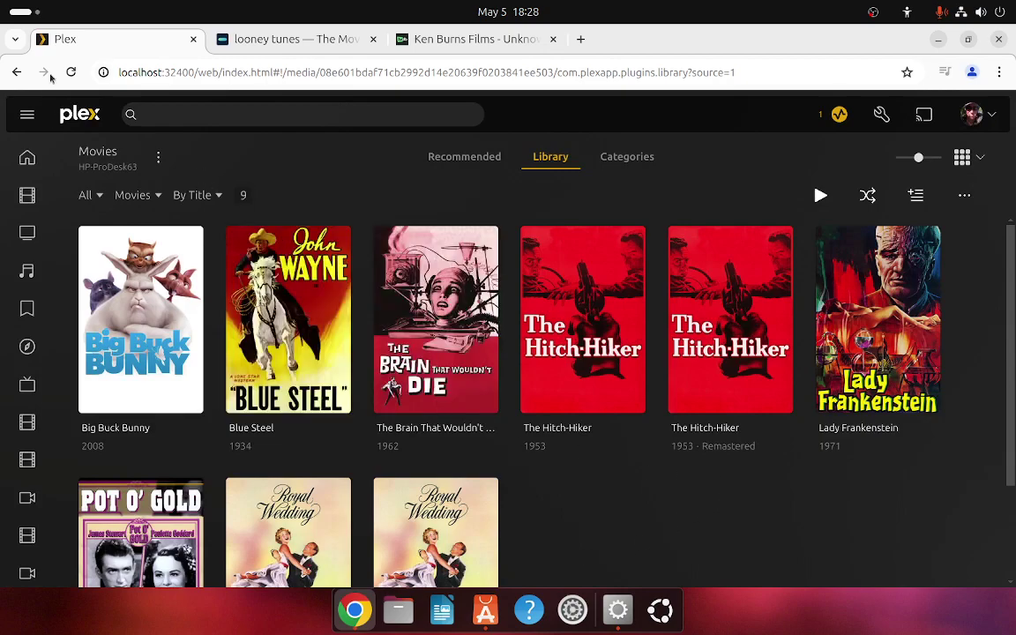
click(17, 73)
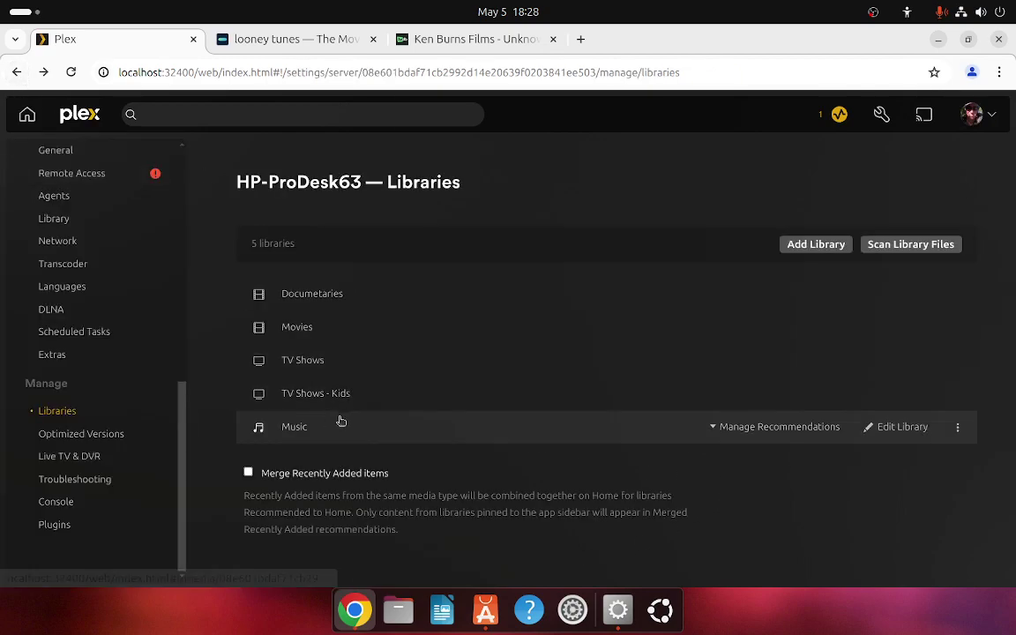
Open the Life With Elizabeth details page from the TV Shows library
click(306, 358)
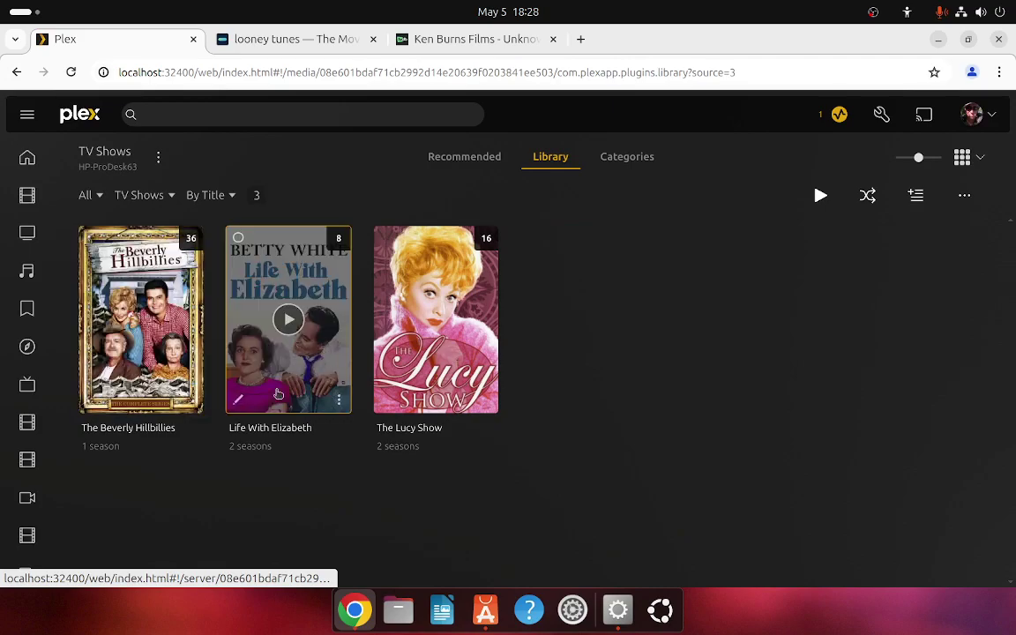
click(345, 302)
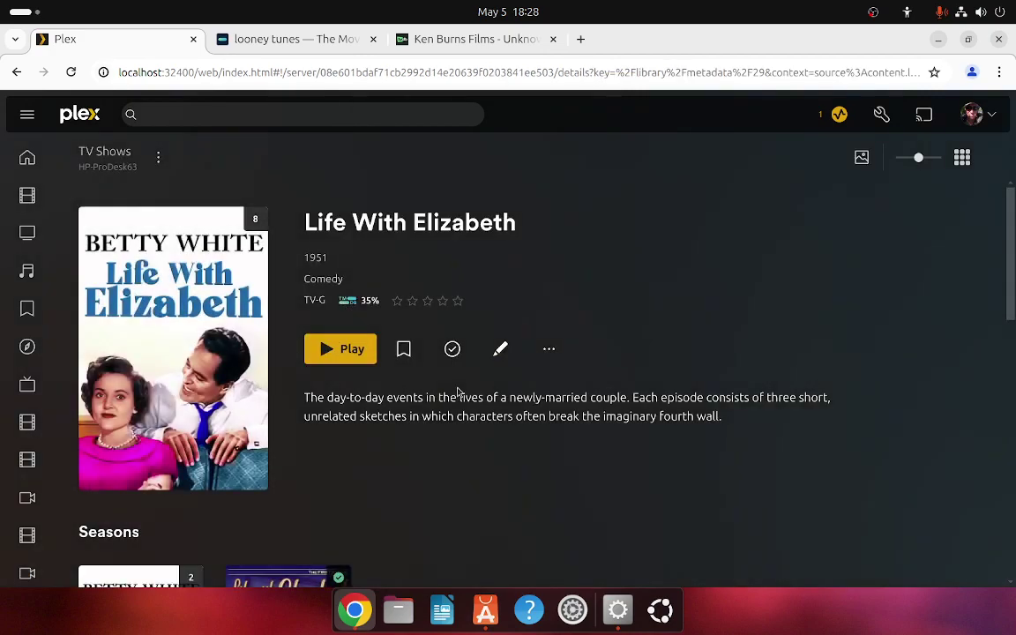
scroll(446, 417, down, 2)
scroll(447, 423, up, 1)
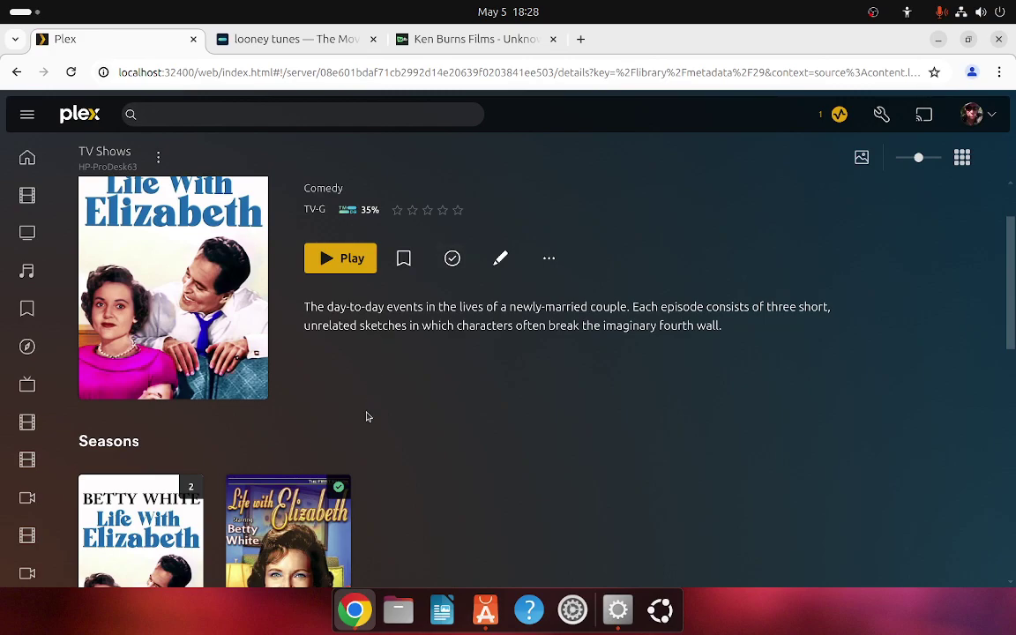
scroll(368, 416, down, 1)
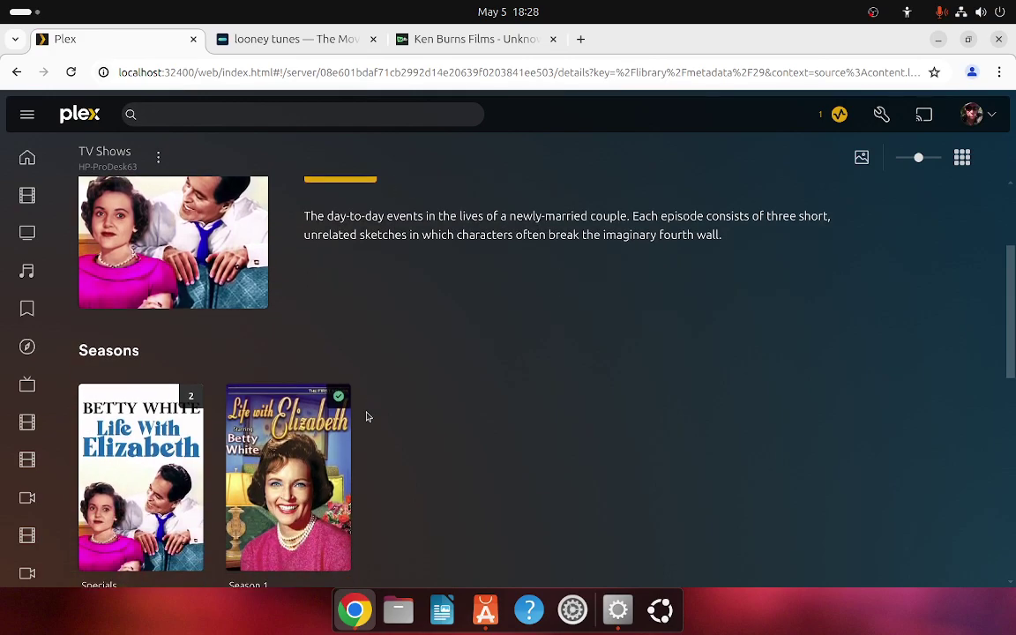
View Season 1 of Life With Elizabeth, then close the browser window
mouse_move(202, 468)
mouse_move(327, 433)
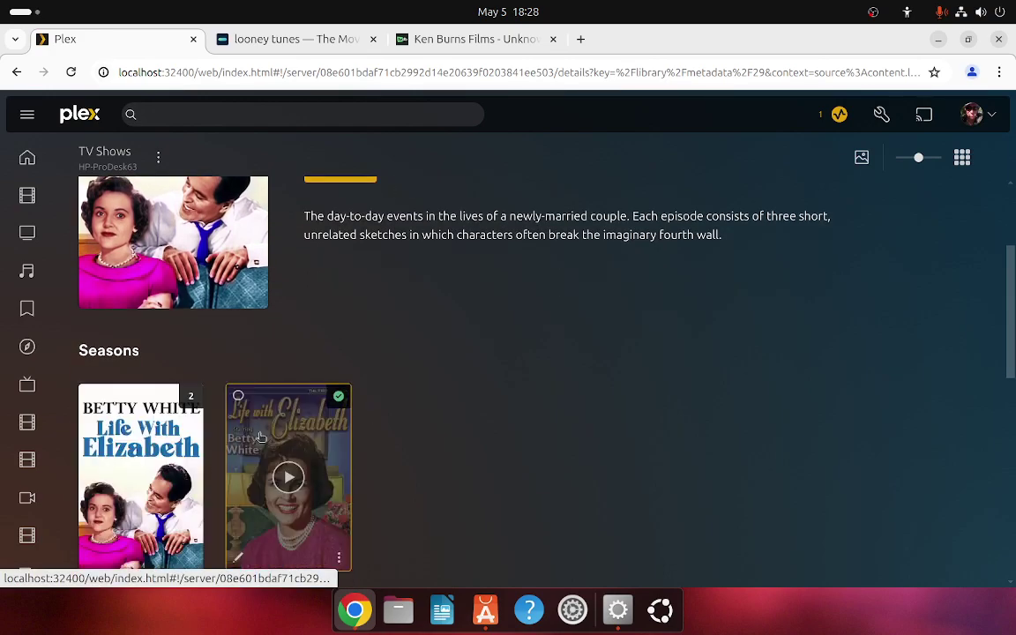
scroll(333, 353, down, 3)
scroll(332, 353, up, 2)
click(332, 341)
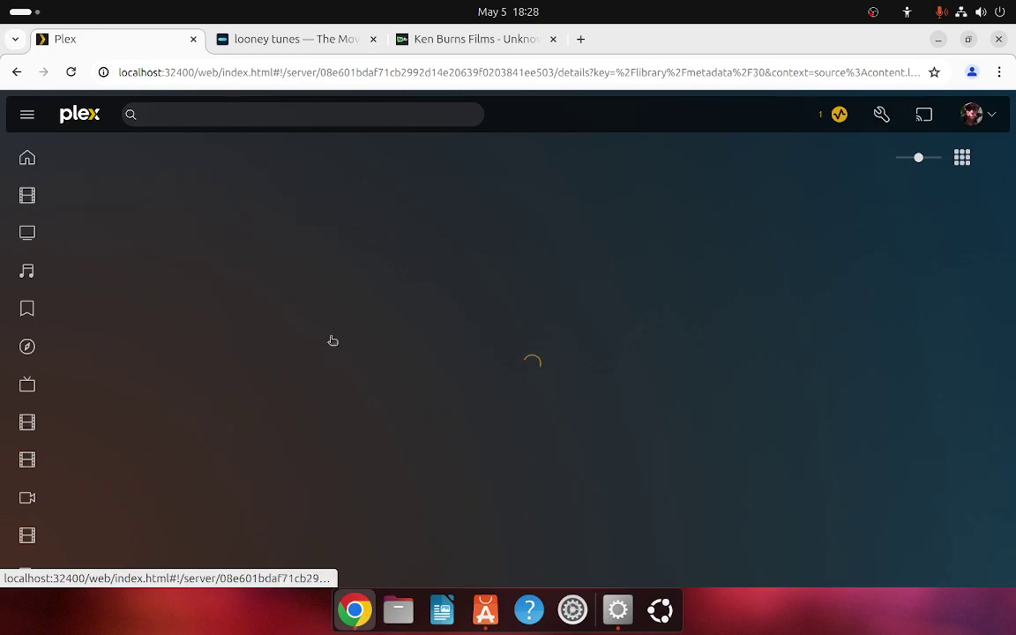
scroll(329, 344, down, 4)
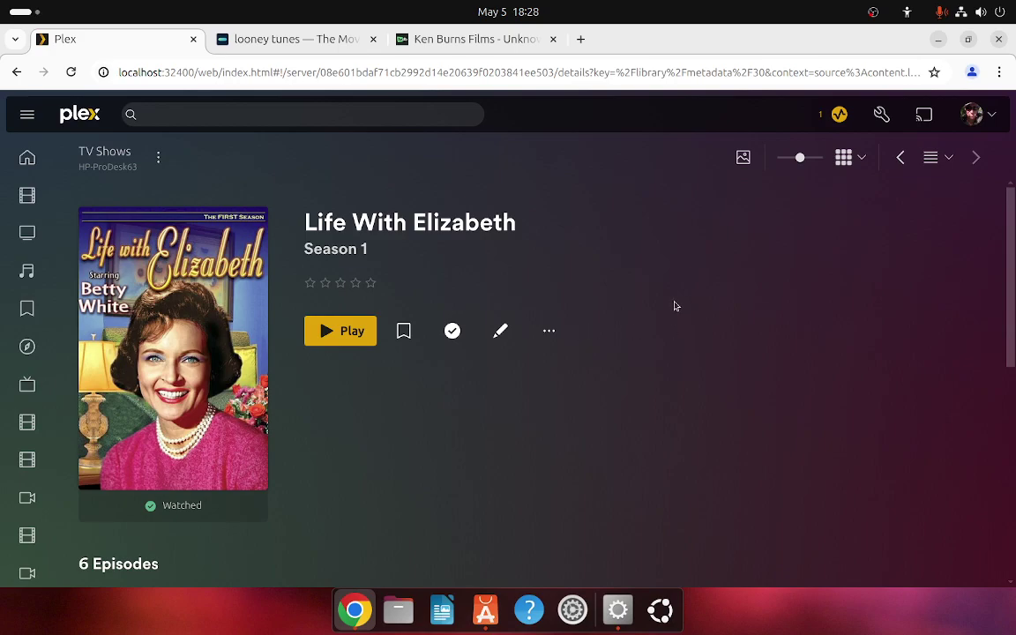
click(997, 39)
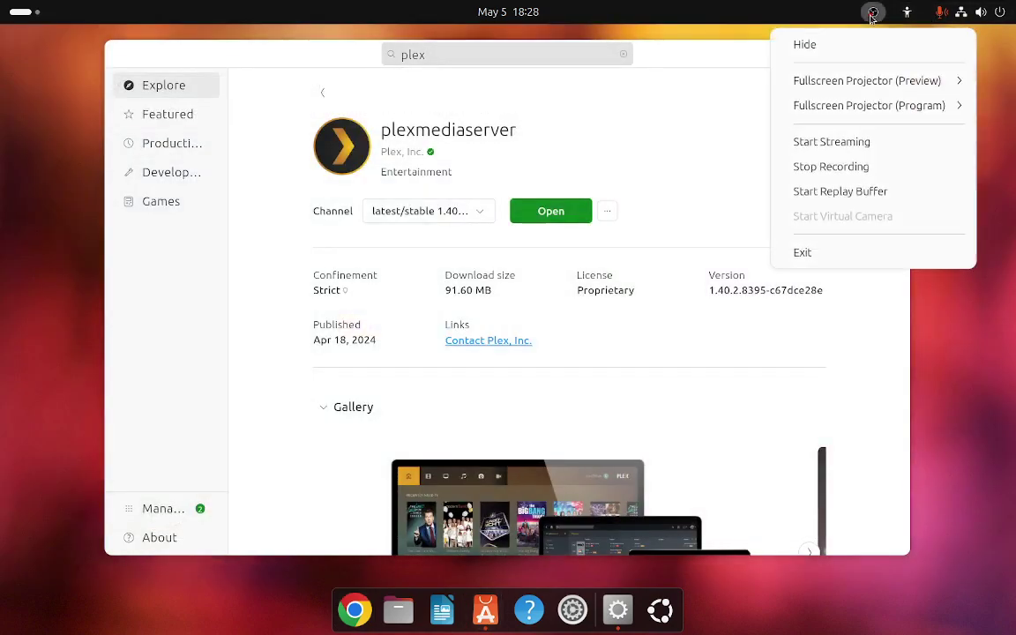